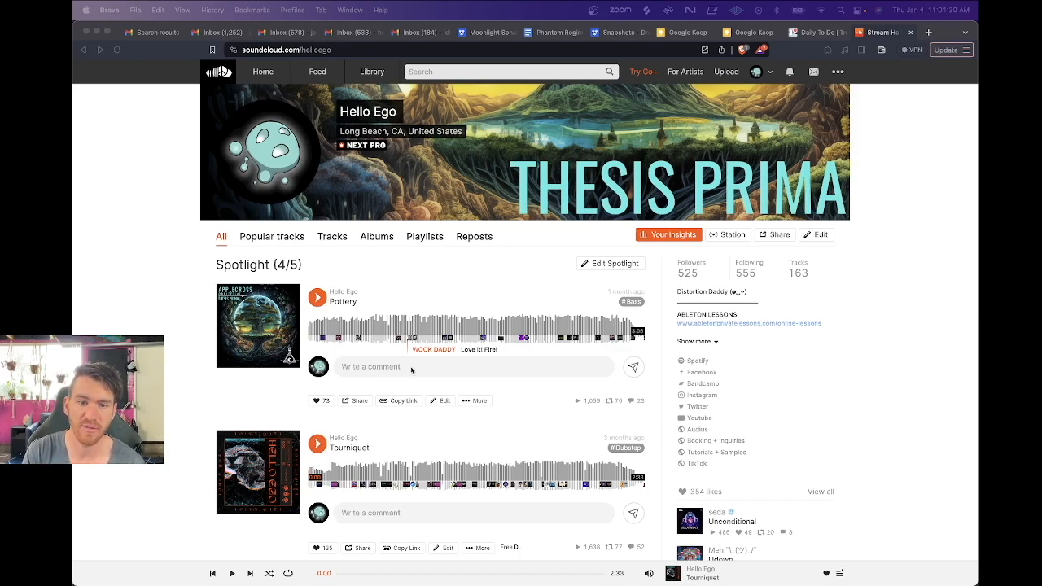
Play the spotlight track Pottery on the SoundCloud profile to near its end and pause it.
{"action": "left_click", "coordinate": [319, 299]}
{"action": "left_click", "coordinate": [319, 299]}
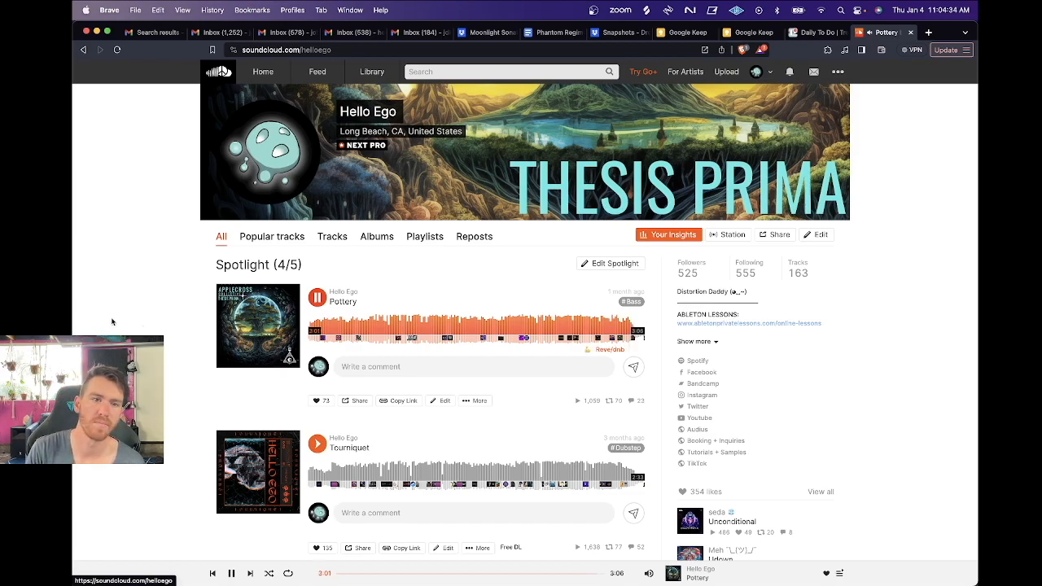
{"action": "left_click", "coordinate": [317, 298]}
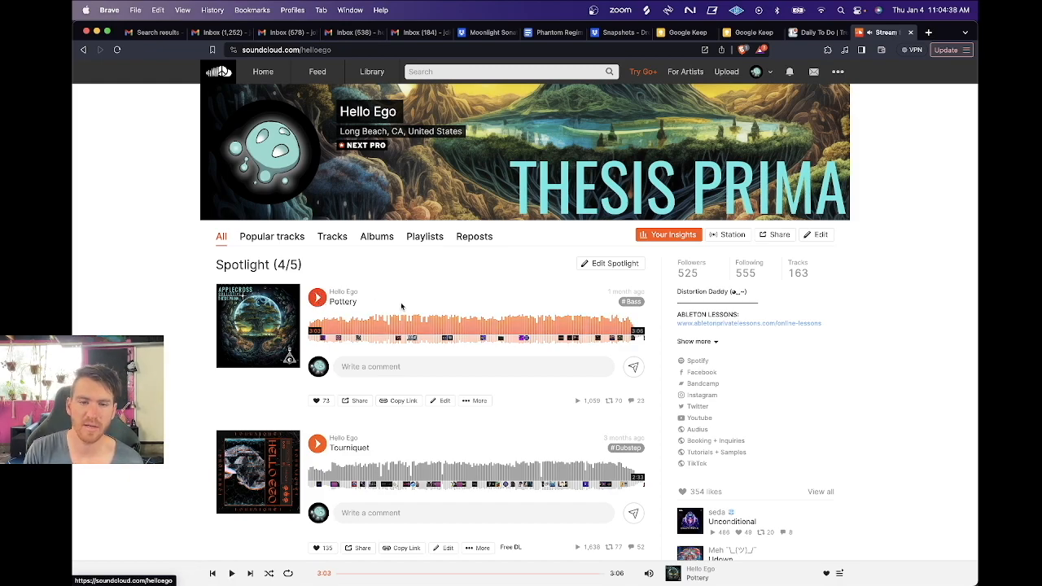
Switch to the Ableton Live set We're Gonna Do Pottery and review its audio preferences, closing them without changes.
{"action": "left_click", "coordinate": [498, 572]}
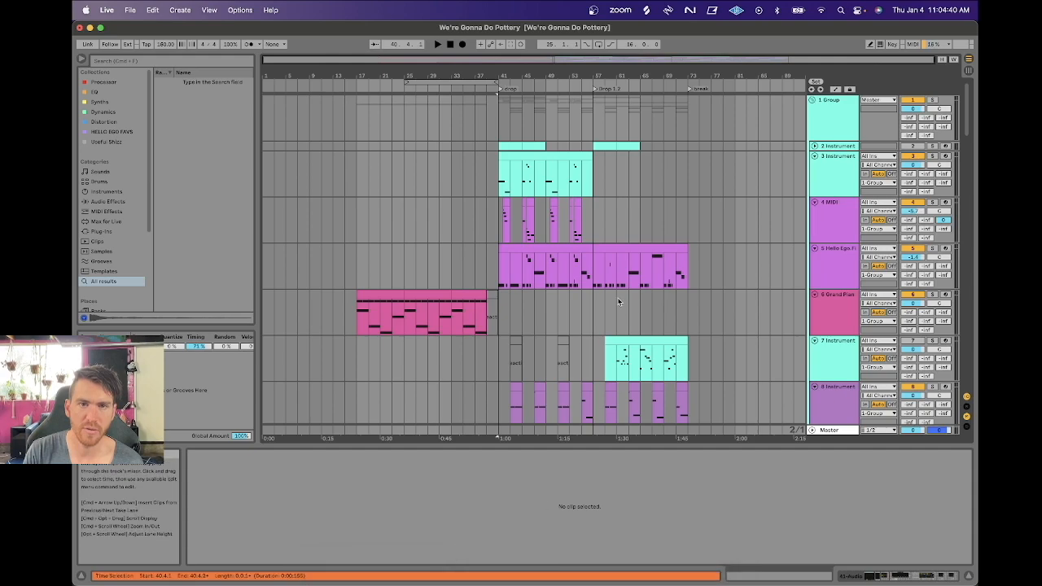
{"action": "left_click", "coordinate": [639, 181]}
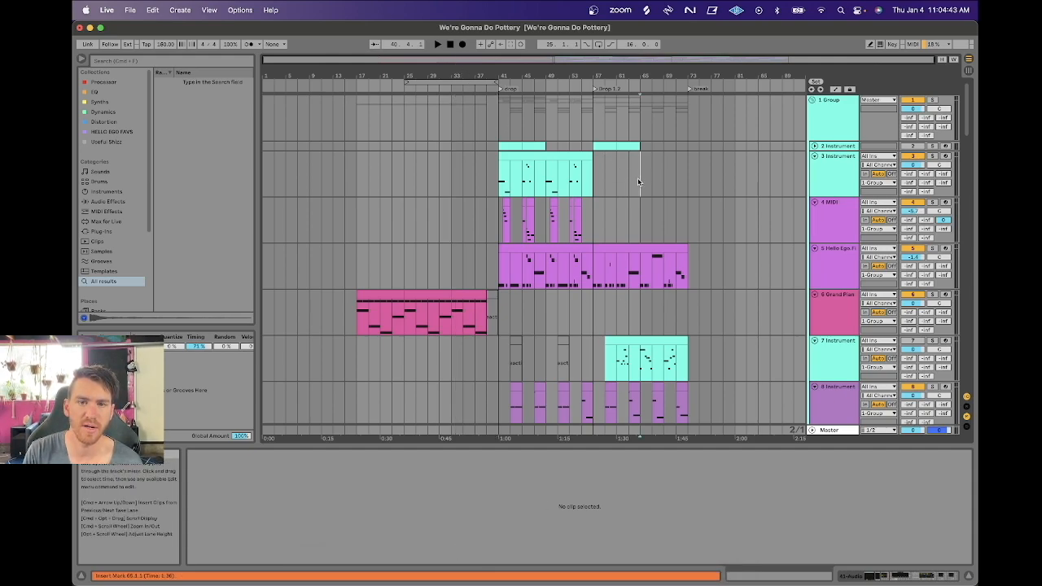
{"action": "left_click", "coordinate": [452, 343]}
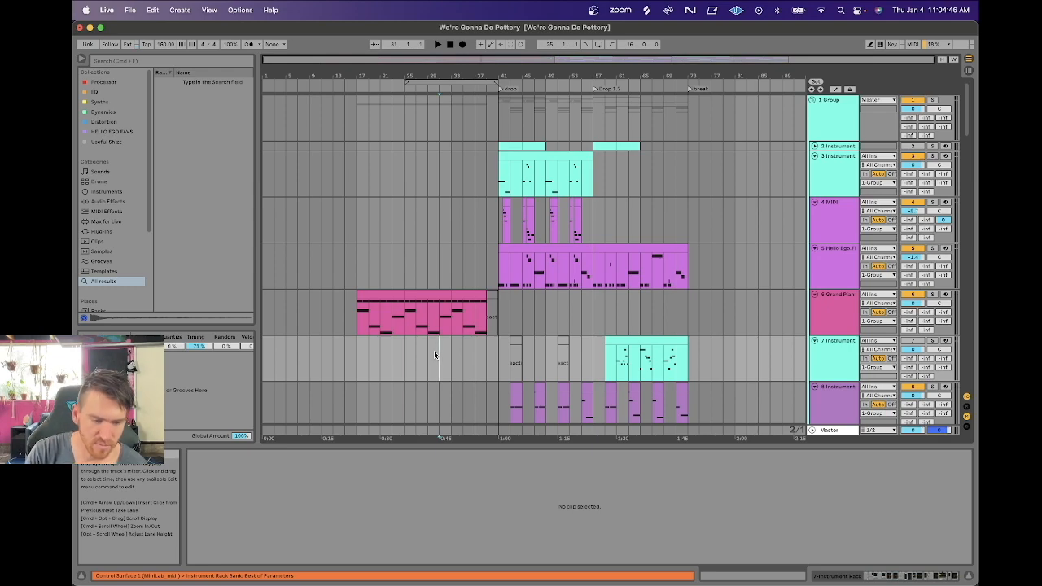
{"action": "key", "text": "super+comma"}
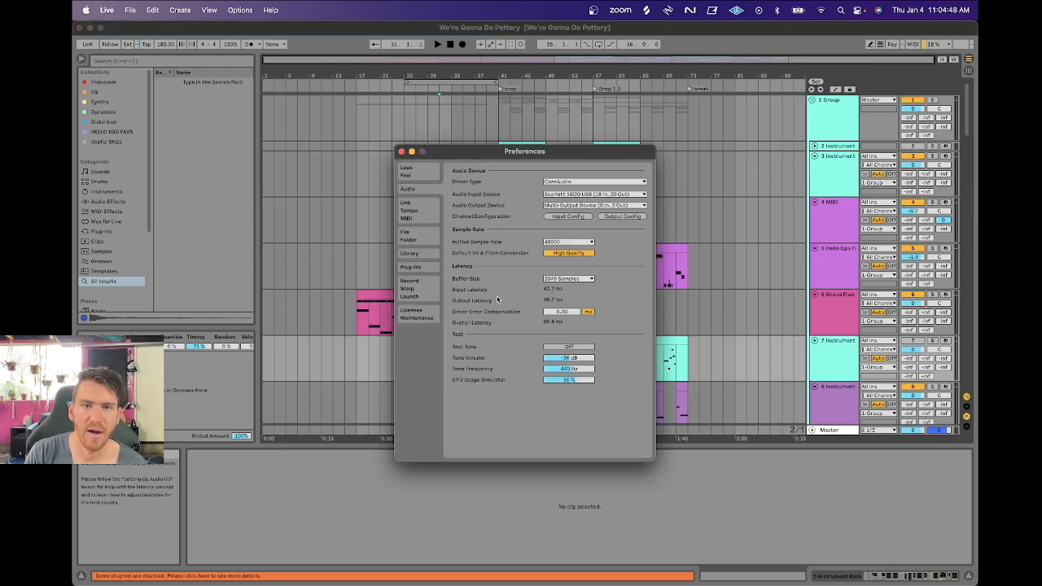
{"action": "left_click", "coordinate": [400, 153]}
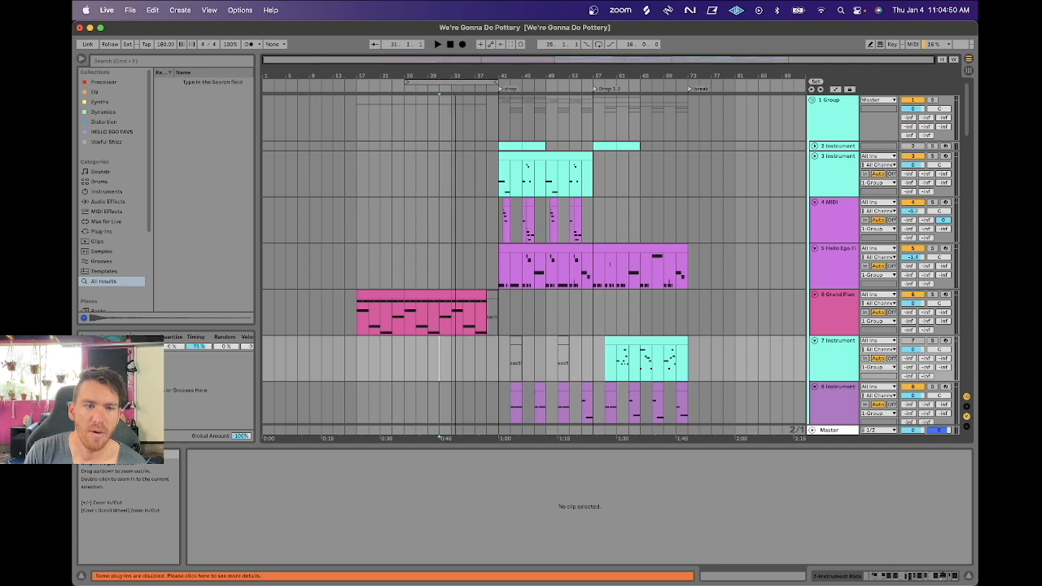
{"action": "mouse_move", "coordinate": [455, 76]}
{"action": "left_mouse_down"}
{"action": "mouse_move", "coordinate": [455, 101]}
{"action": "mouse_move", "coordinate": [455, 76]}
{"action": "left_mouse_up"}
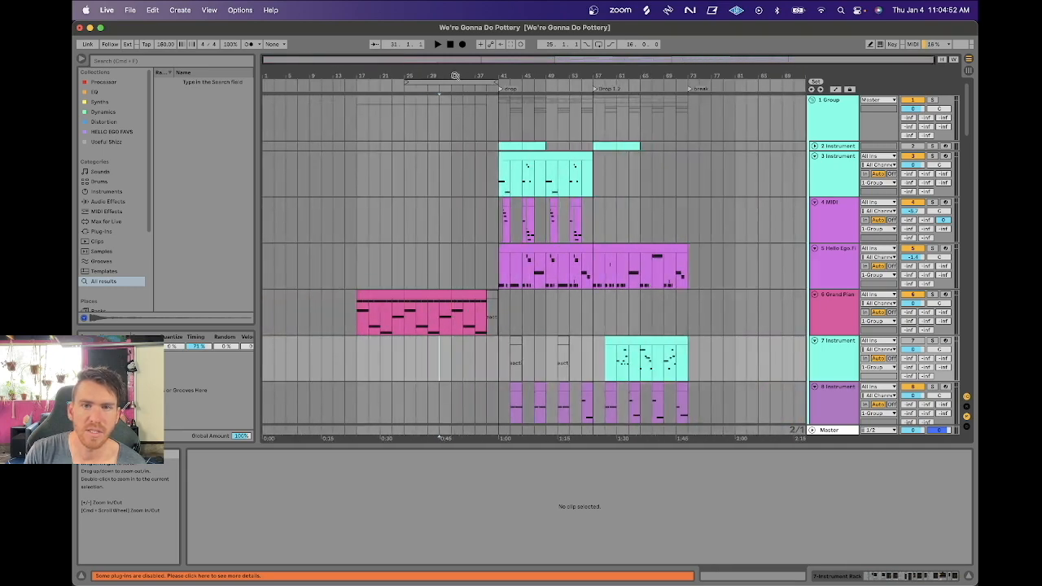
Review the disabled plug-ins report and inspect the device chains of tracks 5 and 7, including track 7's Vital device.
{"action": "left_click", "coordinate": [153, 576]}
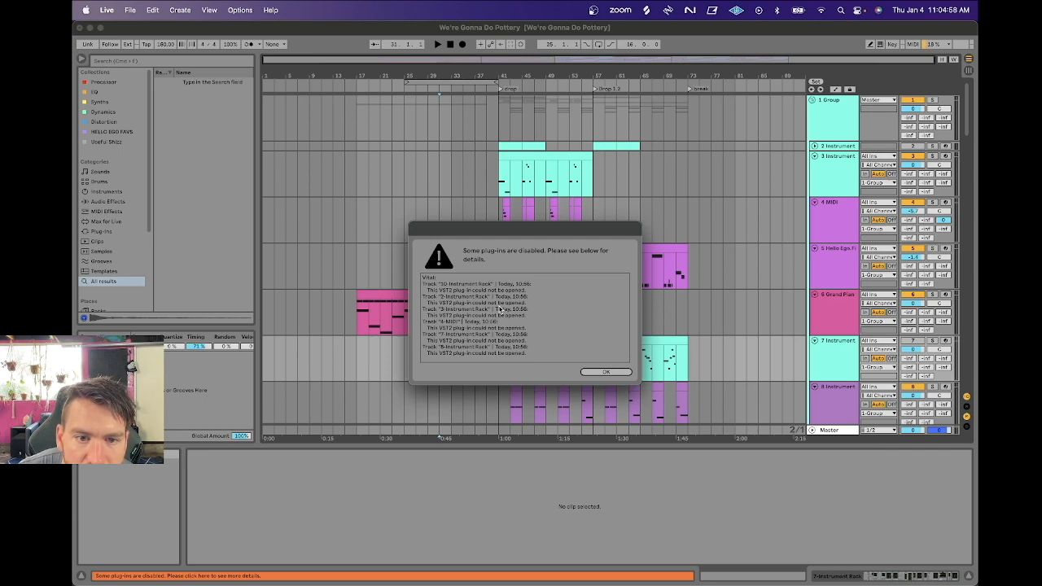
{"action": "left_click", "coordinate": [602, 373]}
{"action": "left_click", "coordinate": [834, 282]}
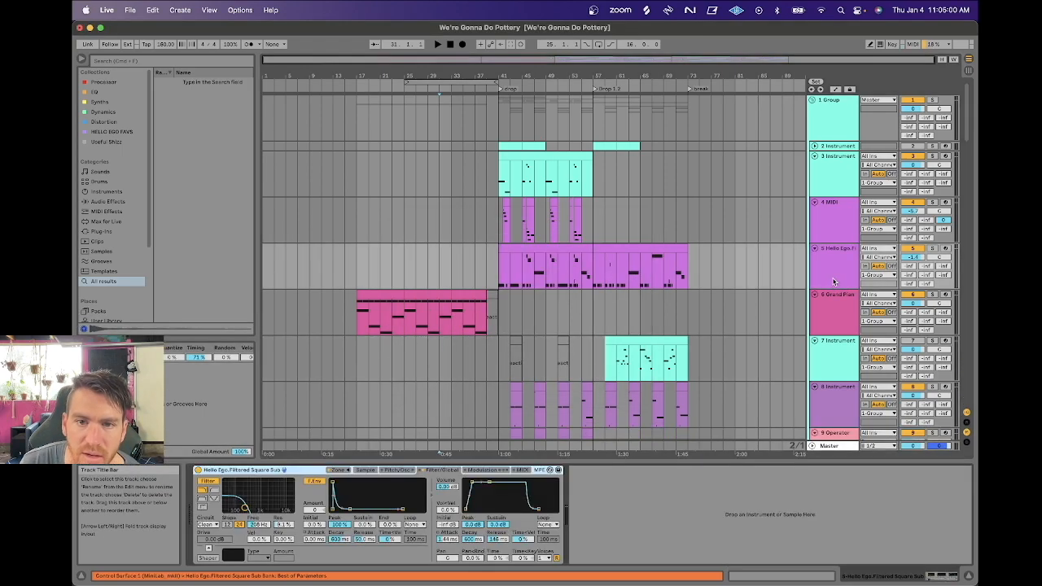
{"action": "left_click", "coordinate": [832, 365]}
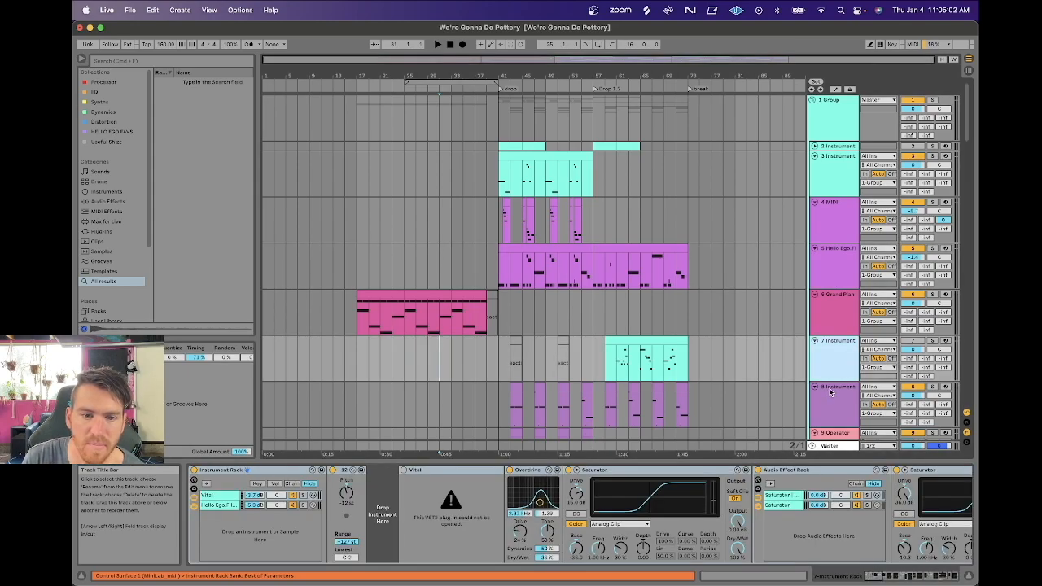
{"action": "left_click", "coordinate": [427, 470]}
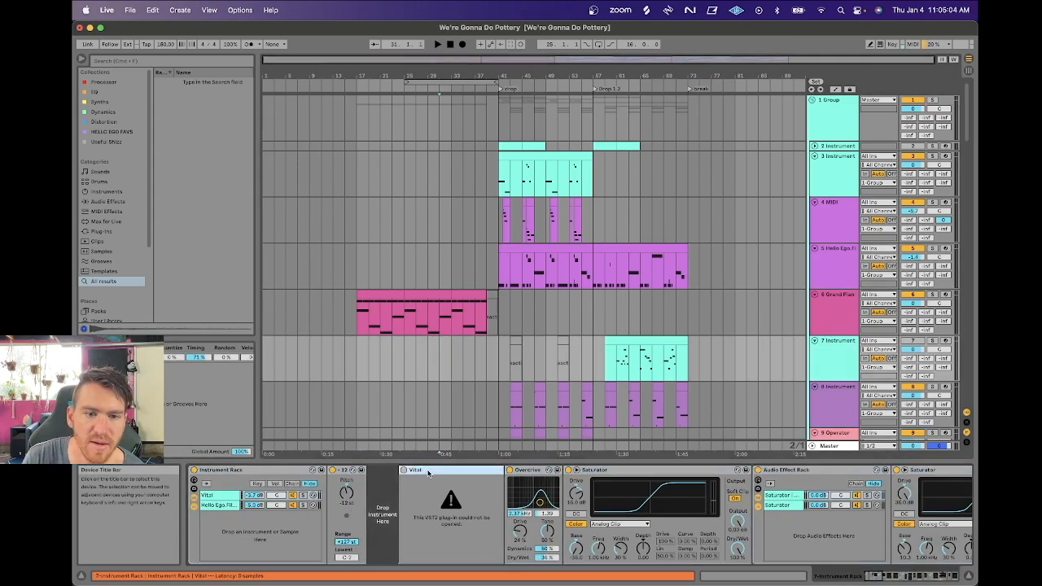
Examine the devices on the Kontakt, Phase Plant and audio tracks near the end of the track list.
{"action": "scroll", "coordinate": [557, 304], "scroll_direction": "down", "scroll_amount": 20}
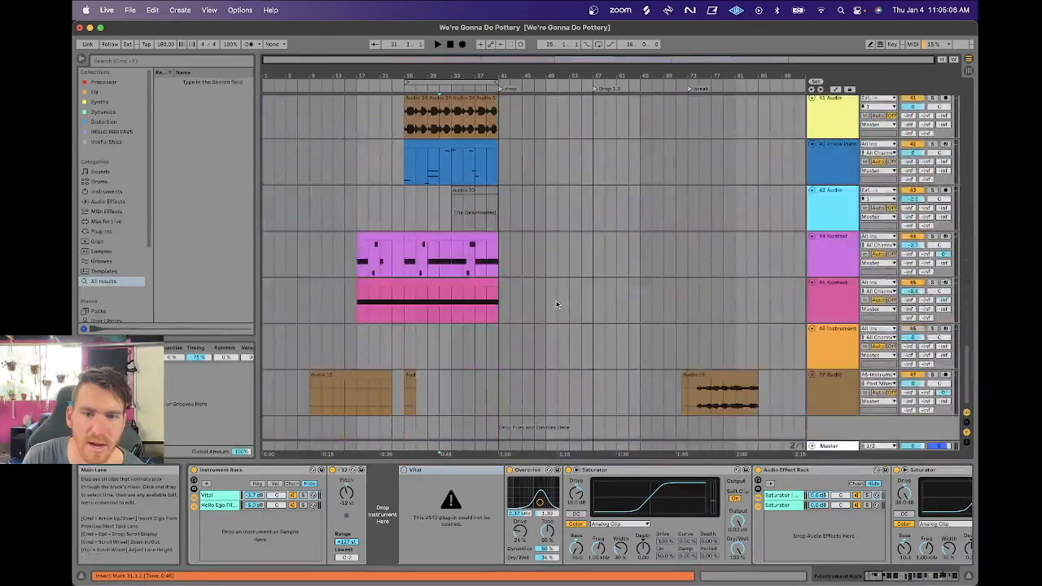
{"action": "scroll", "coordinate": [557, 304], "scroll_direction": "down", "scroll_amount": 4}
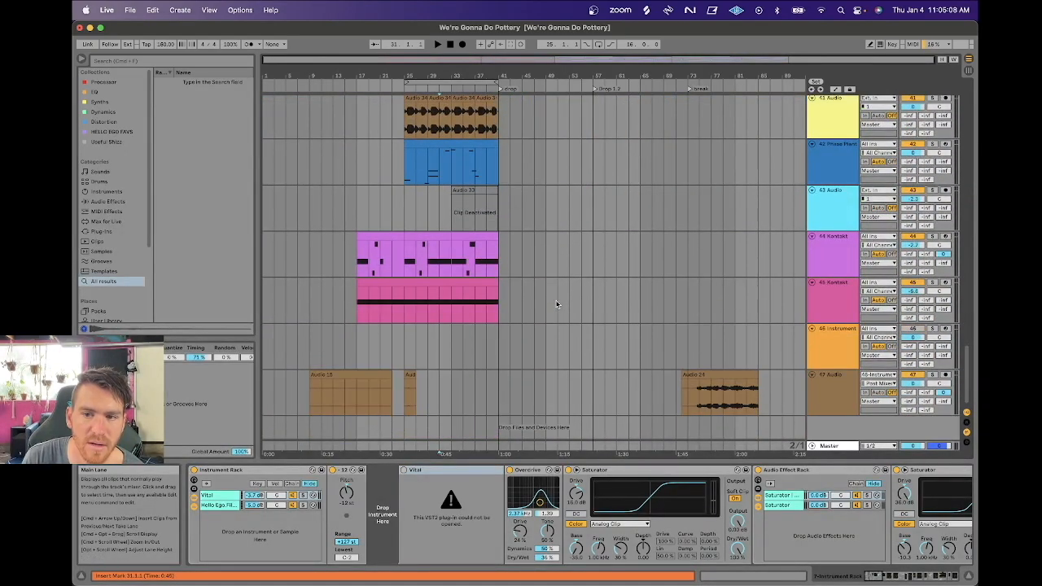
{"action": "left_click", "coordinate": [831, 289]}
{"action": "left_click", "coordinate": [839, 262]}
{"action": "scroll", "coordinate": [842, 233], "scroll_direction": "up", "scroll_amount": 1}
{"action": "left_click", "coordinate": [841, 234]}
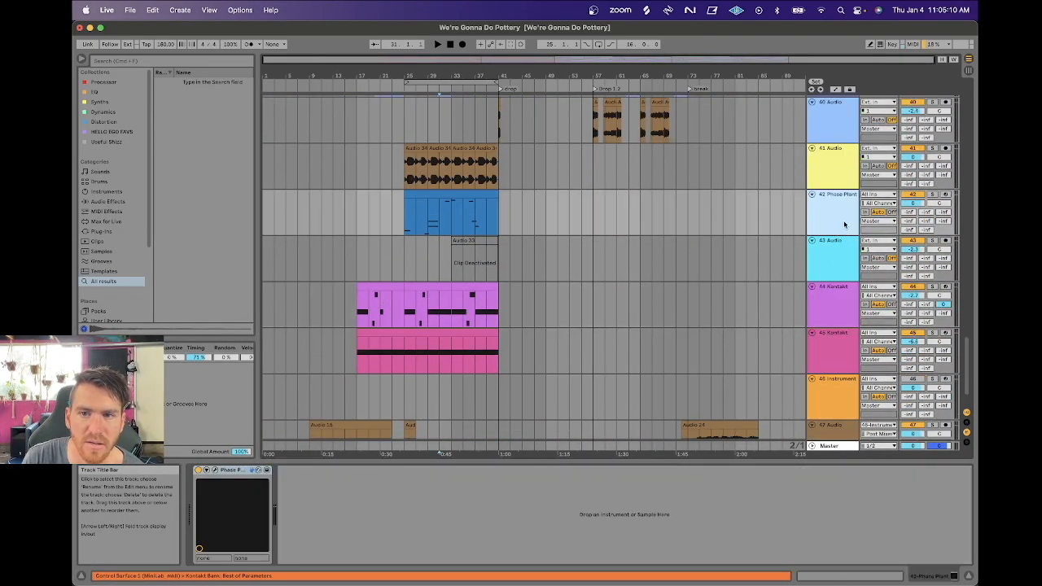
{"action": "scroll", "coordinate": [842, 229], "scroll_direction": "up", "scroll_amount": 1}
{"action": "left_click", "coordinate": [844, 225]}
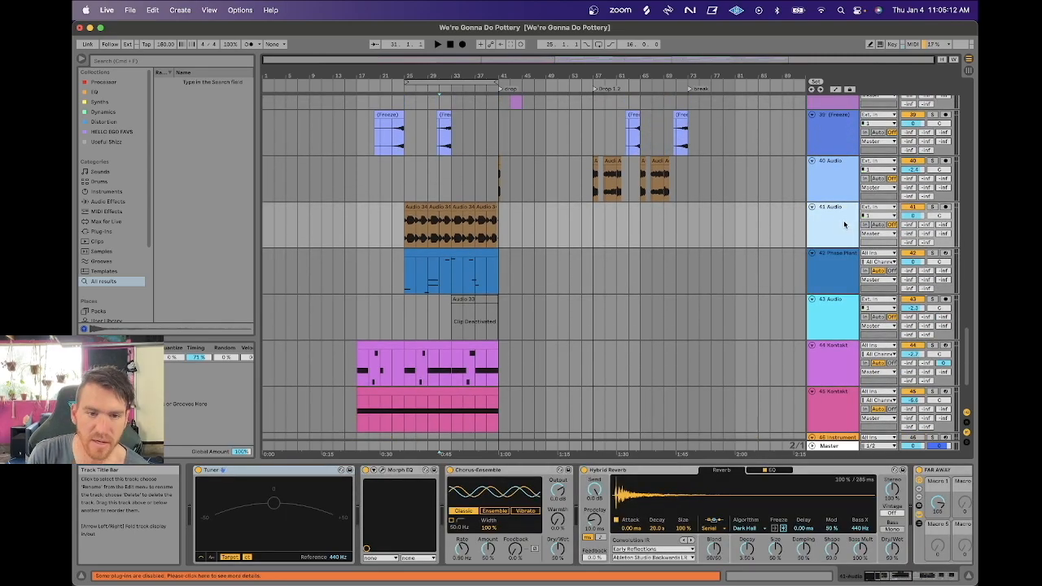
Check the device chains track by track upward from 41 Audio to 7 Instrument Rack for disabled plug-ins.
{"action": "key", "text": "Up"}
{"action": "key", "text": "Up"}
{"action": "key", "text": "Up"}
{"action": "key", "text": "Up"}
{"action": "key", "text": "Up"}
{"action": "key", "text": "Up"}
{"action": "key", "text": "Up"}
{"action": "key", "text": "Up"}
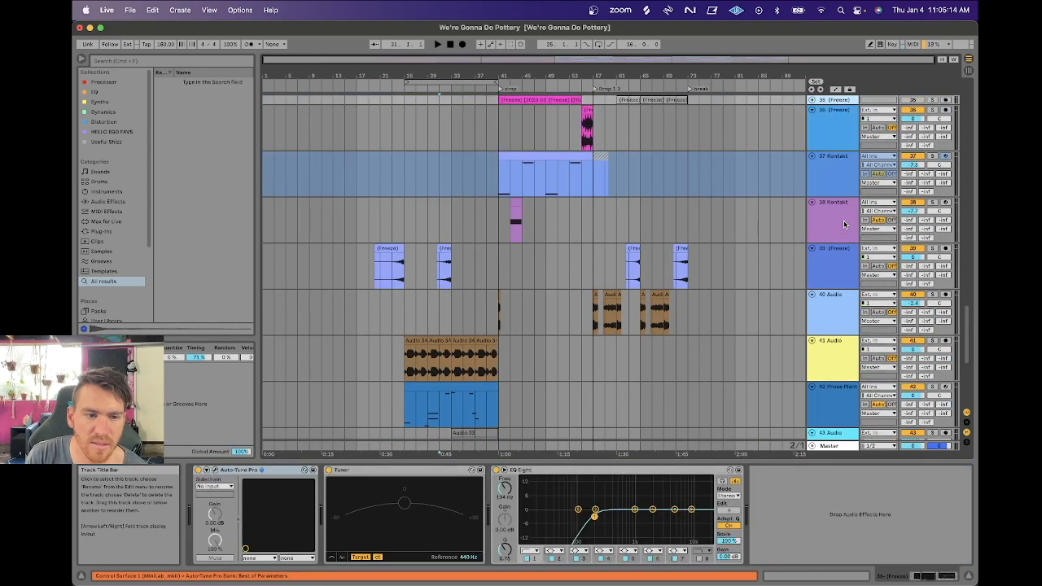
{"action": "scroll", "coordinate": [844, 225], "scroll_direction": "up", "scroll_amount": 5}
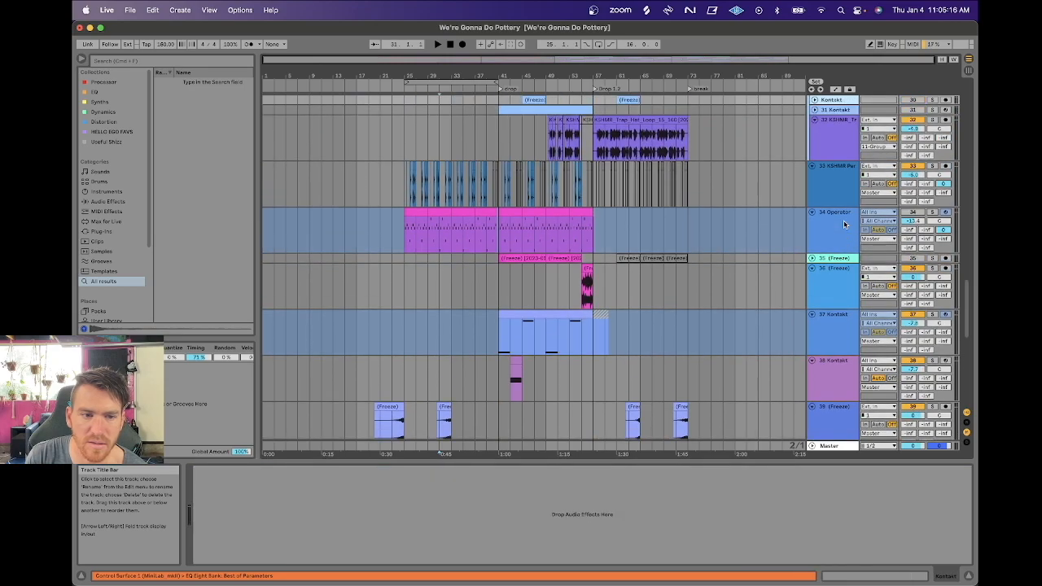
{"action": "key", "text": "Up"}
{"action": "key", "text": "Up"}
{"action": "key", "text": "Up"}
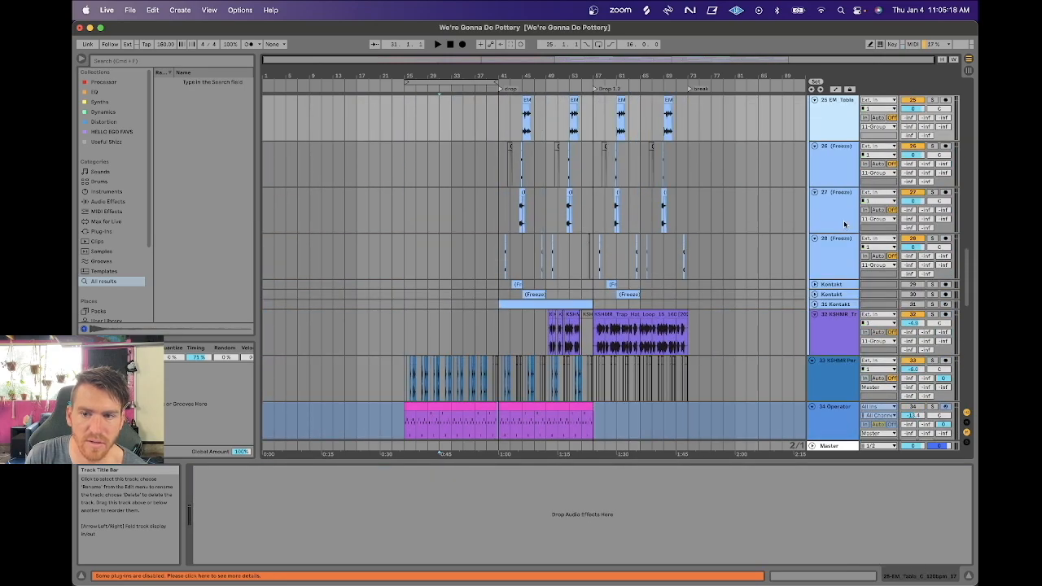
{"action": "key", "text": "Up"}
{"action": "key", "text": "Up"}
{"action": "key", "text": "Up"}
{"action": "key", "text": "Up"}
{"action": "key", "text": "Up"}
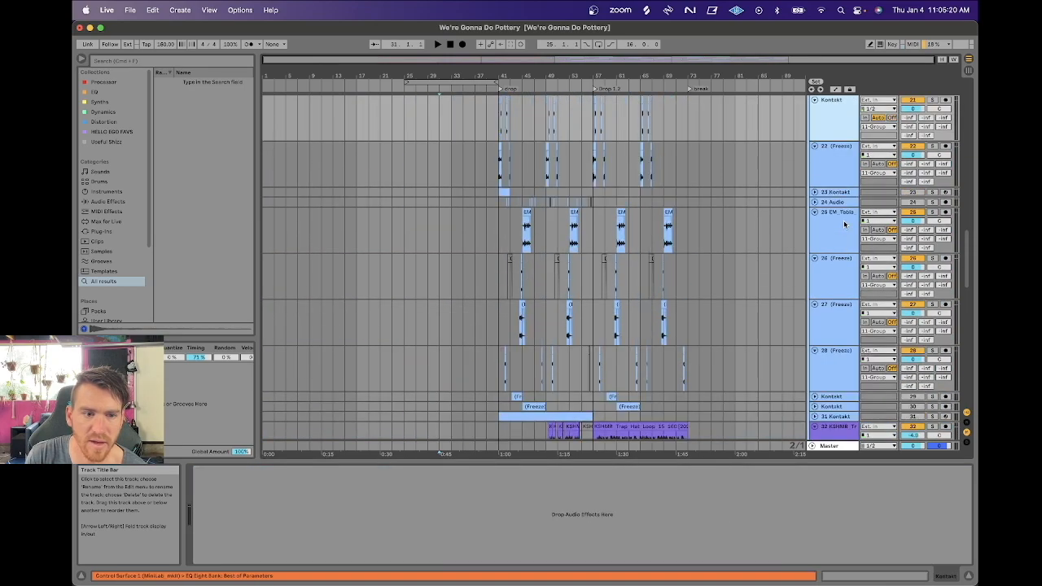
{"action": "key", "text": "Up"}
{"action": "key", "text": "Up"}
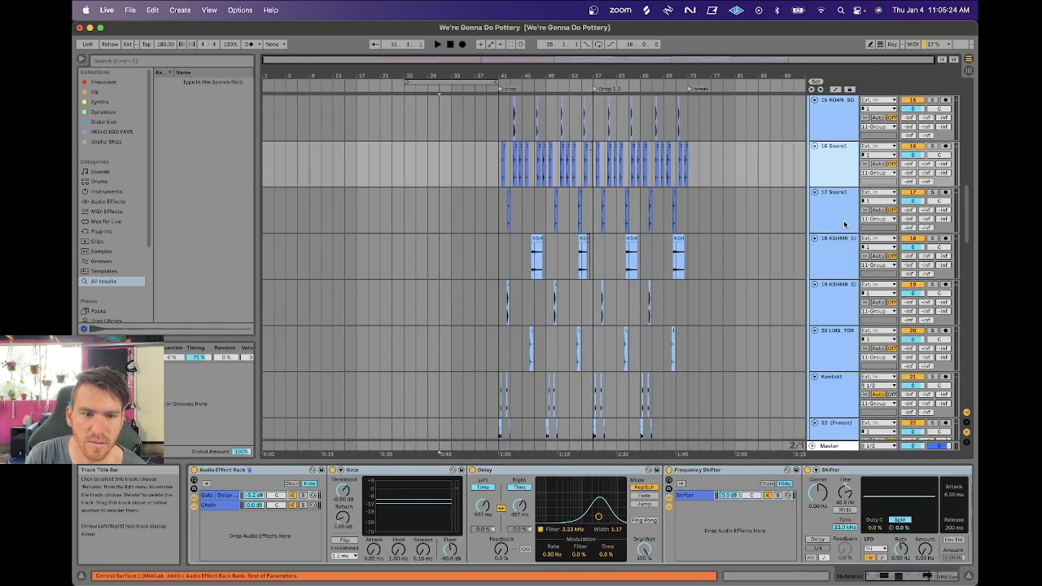
{"action": "key", "text": "Up"}
{"action": "key", "text": "Up"}
{"action": "key", "text": "Up"}
{"action": "key", "text": "Up"}
{"action": "key", "text": "Up"}
{"action": "key", "text": "Up"}
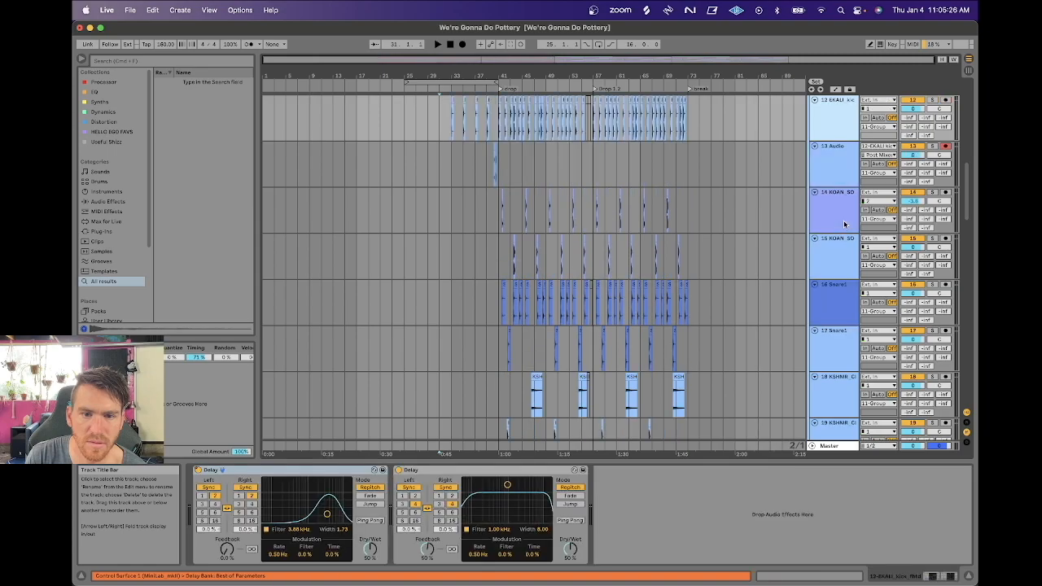
{"action": "key", "text": "Up"}
{"action": "key", "text": "Up"}
{"action": "key", "text": "Up"}
{"action": "key", "text": "Up"}
{"action": "key", "text": "Up"}
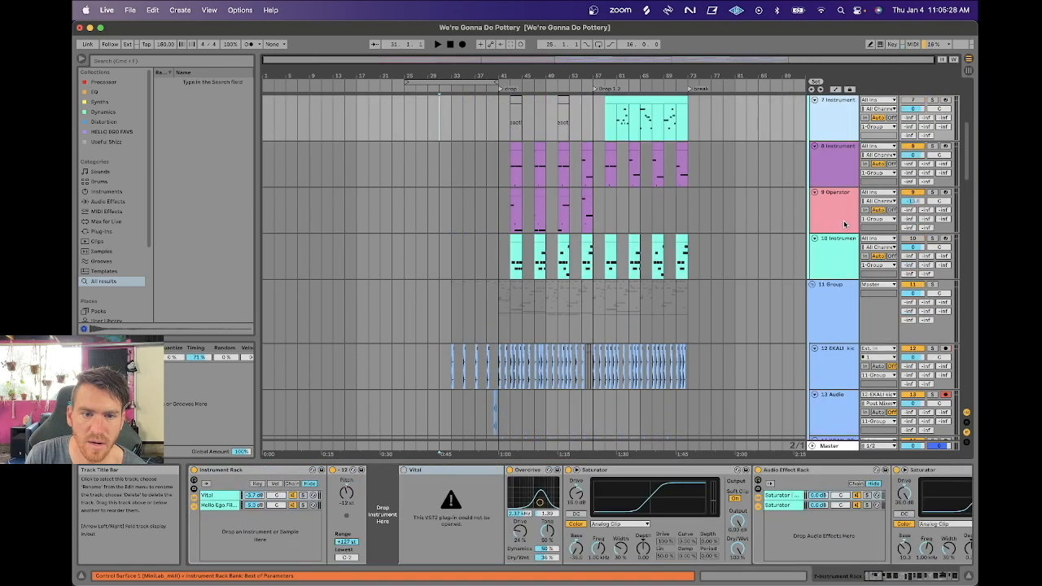
Inspect the device chains from track 7 up to 1 Group, checking the Vital devices on tracks 3 and 4.
{"action": "left_click", "coordinate": [844, 225]}
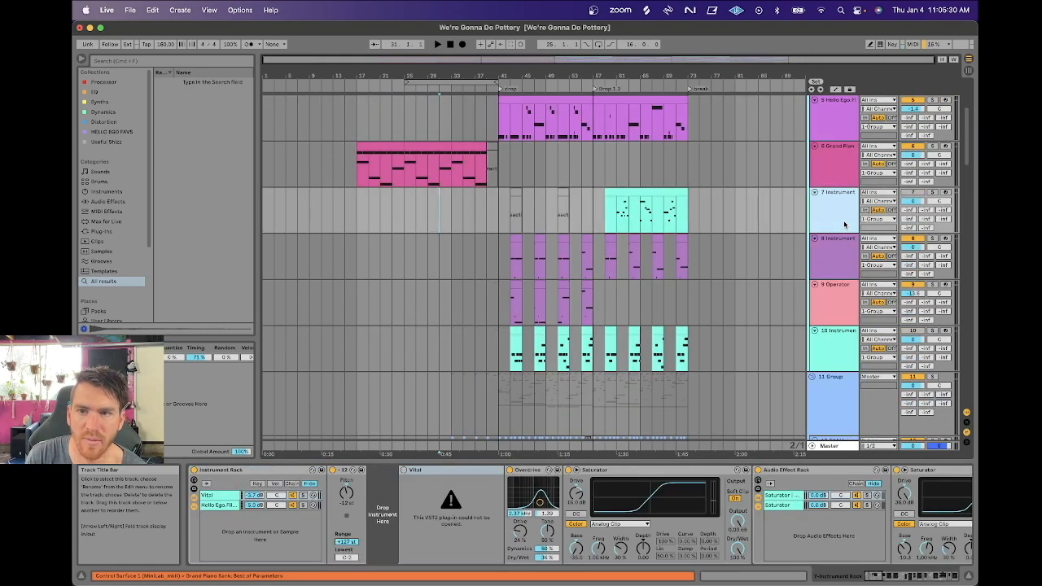
{"action": "key", "text": "Up"}
{"action": "key", "text": "Up"}
{"action": "key", "text": "Up"}
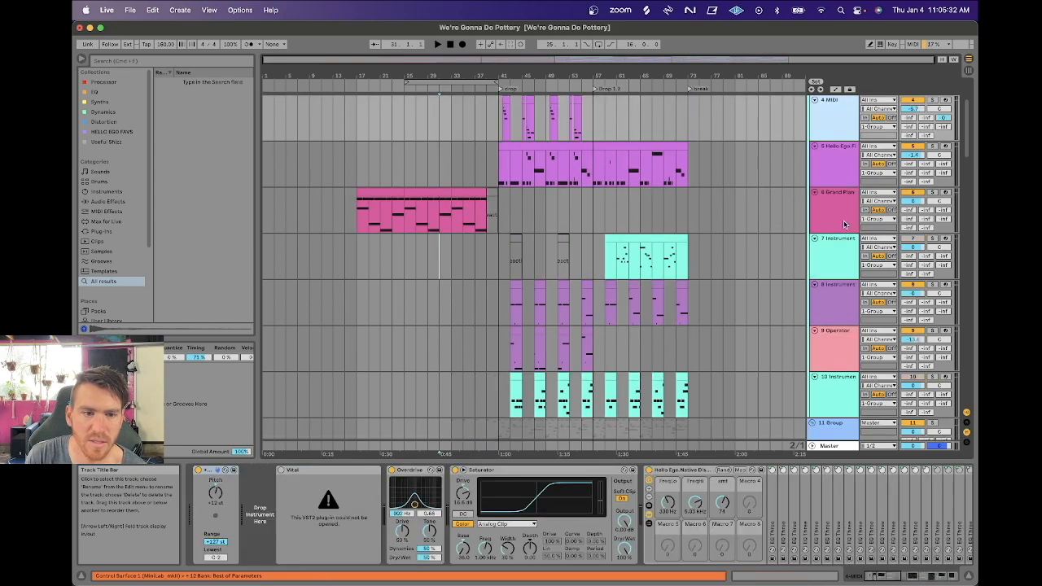
{"action": "key", "text": "Up"}
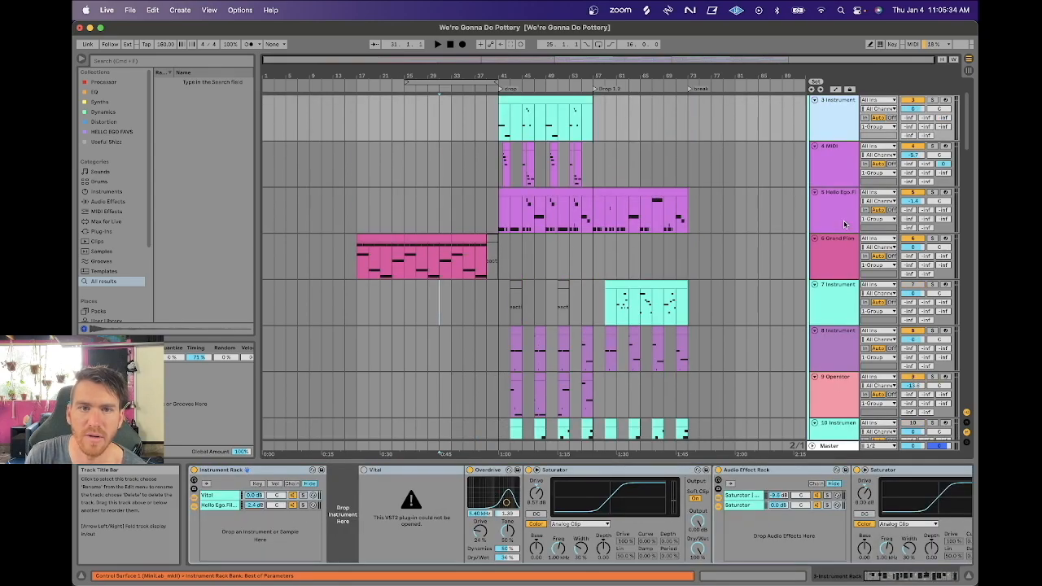
{"action": "key", "text": "Down"}
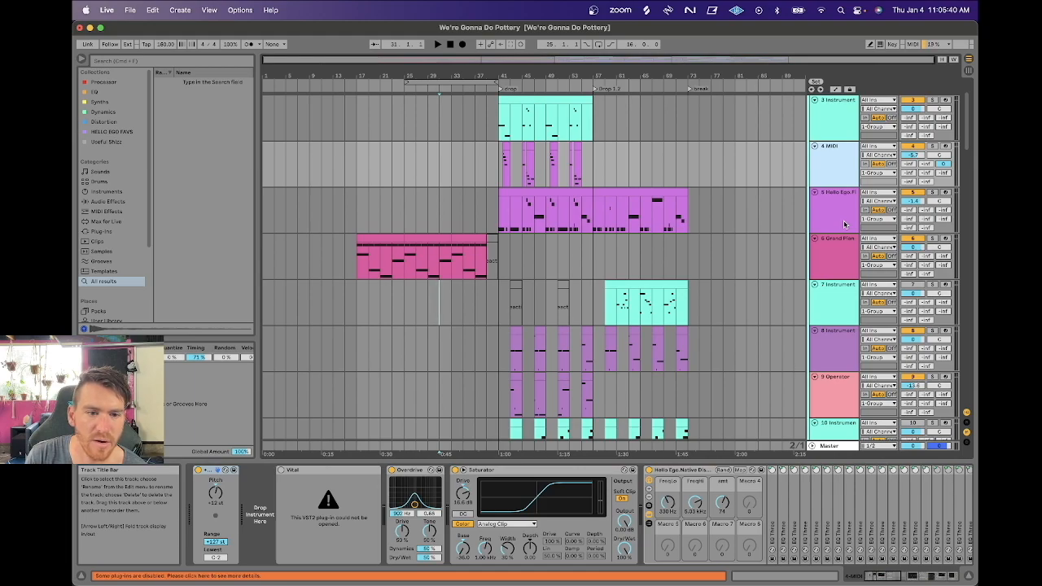
{"action": "key", "text": "Up"}
{"action": "key", "text": "Up"}
{"action": "key", "text": "Up"}
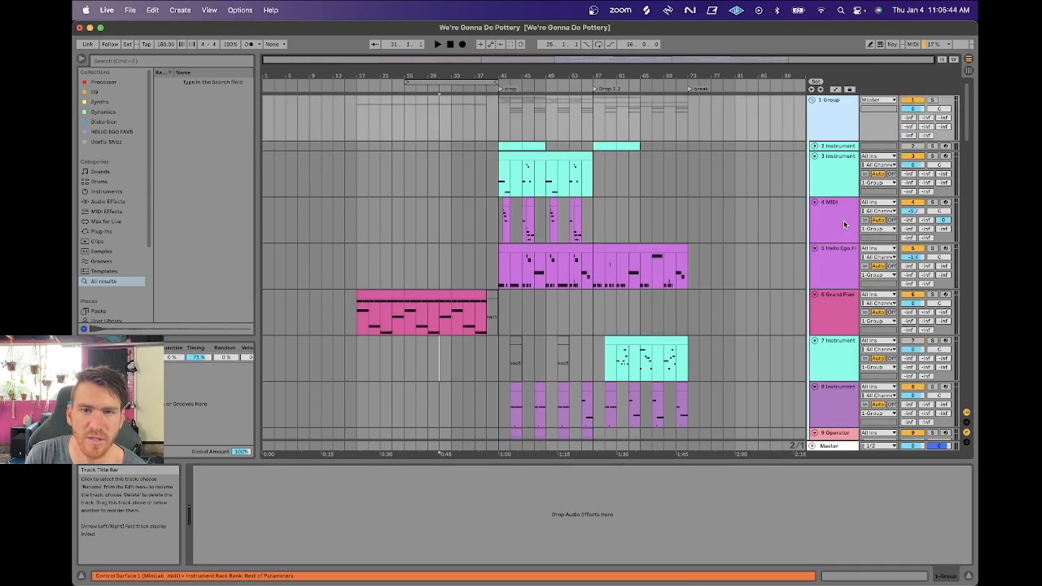
Compare the device chains of the first instrument tracks below 1 Group, ending on the Filtered Square Sub track.
{"action": "key", "text": "Down"}
{"action": "key", "text": "Down"}
{"action": "key", "text": "Down"}
{"action": "key", "text": "Down"}
{"action": "key", "text": "Up"}
{"action": "key", "text": "Up"}
{"action": "key", "text": "Down"}
{"action": "key", "text": "Down"}
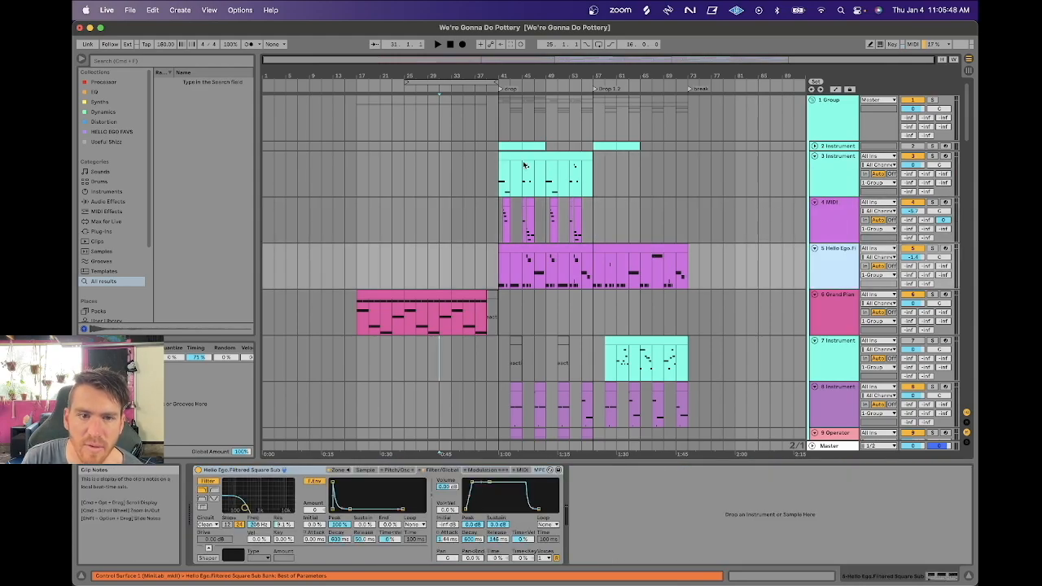
Play the arrangement from the Grand Piano clip at bar 17 and examine the intro clips across the piano, Kontakt and audio tracks.
{"action": "left_click", "coordinate": [378, 293]}
{"action": "key", "text": "space"}
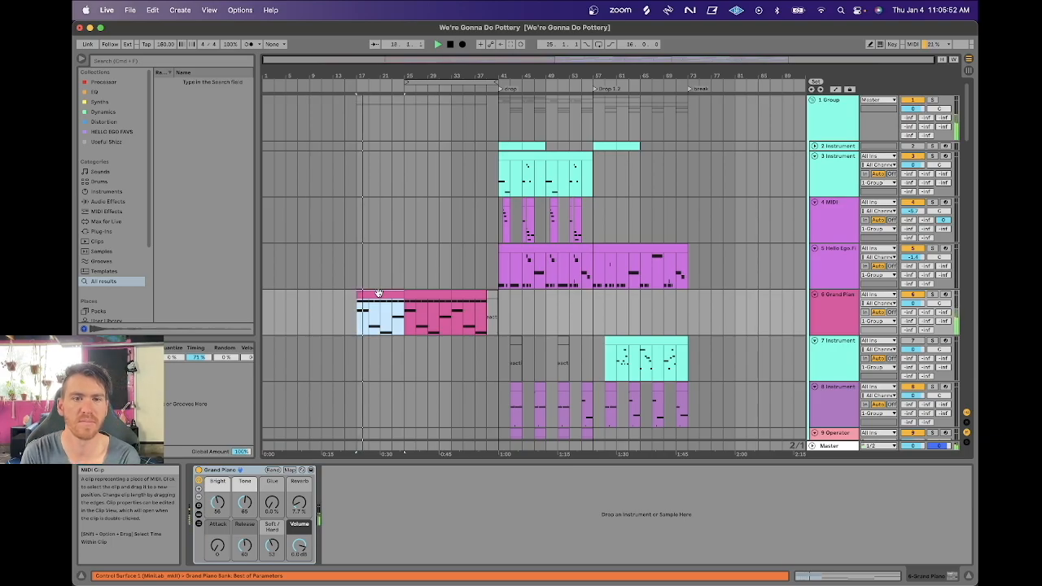
{"action": "scroll", "coordinate": [379, 294], "scroll_direction": "down", "scroll_amount": 15}
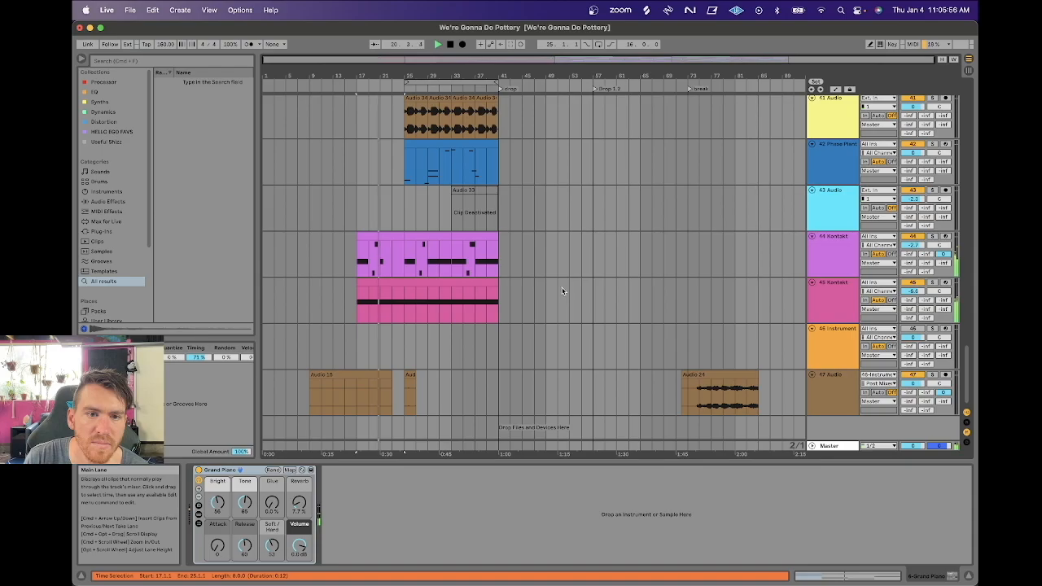
{"action": "left_click_drag", "start_coordinate": [362, 70], "coordinate": [358, 122]}
{"action": "scroll", "coordinate": [409, 174], "scroll_direction": "up", "scroll_amount": 8}
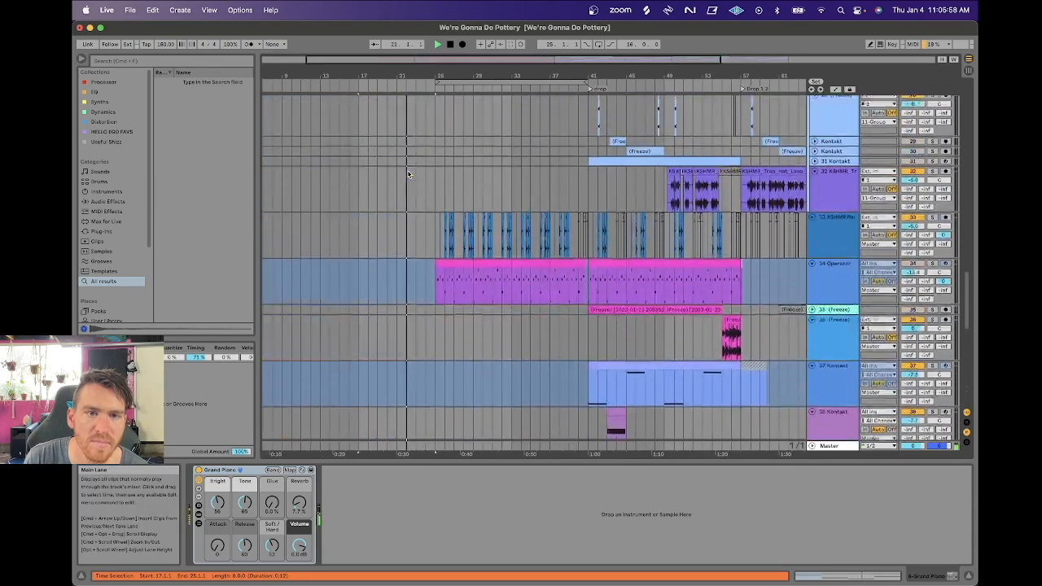
{"action": "scroll", "coordinate": [411, 174], "scroll_direction": "up", "scroll_amount": 10}
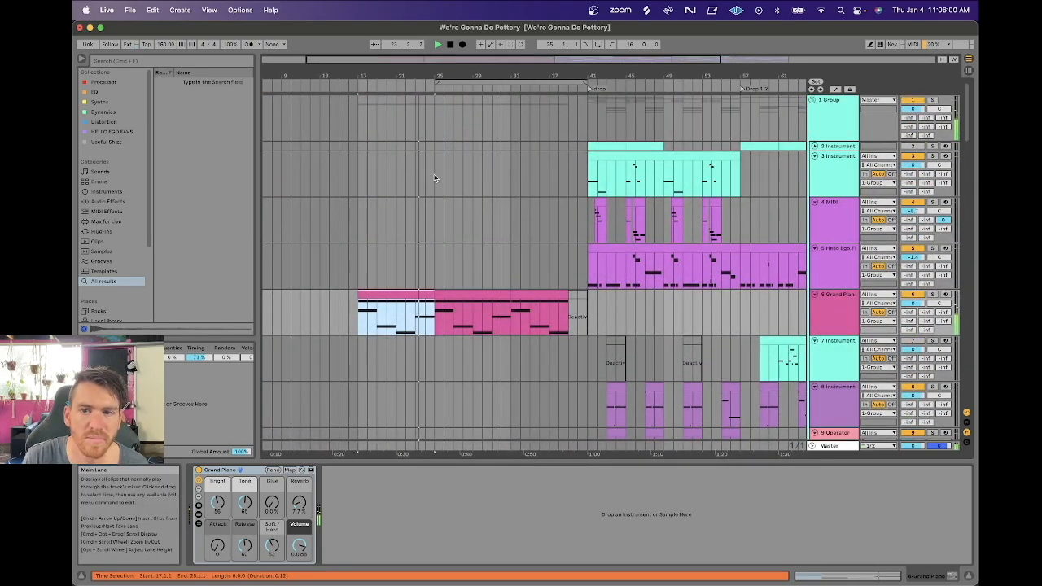
{"action": "left_click", "coordinate": [837, 306]}
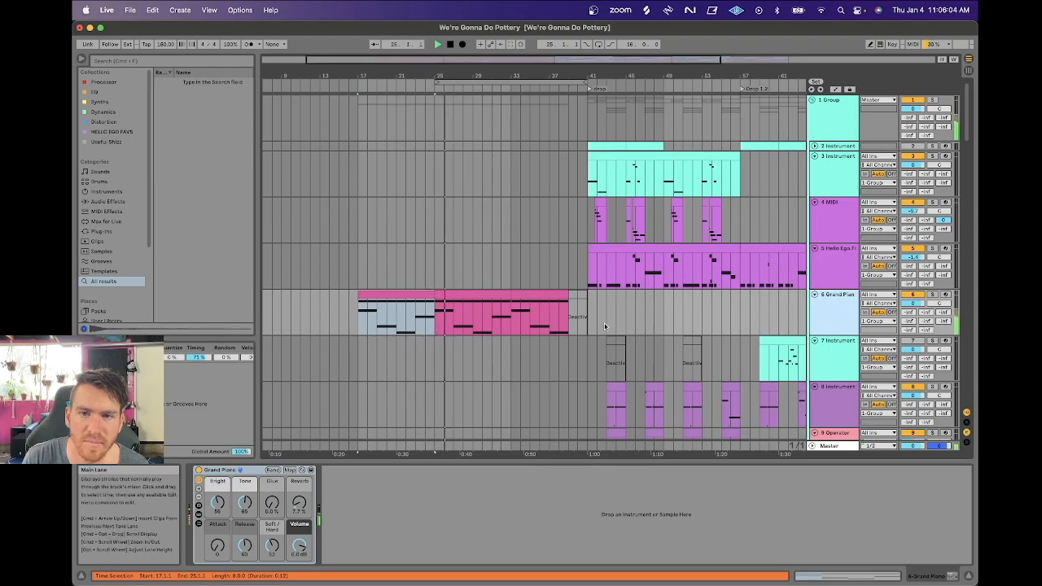
{"action": "scroll", "coordinate": [604, 327], "scroll_direction": "down", "scroll_amount": 15}
{"action": "scroll", "coordinate": [604, 327], "scroll_direction": "down", "scroll_amount": 2}
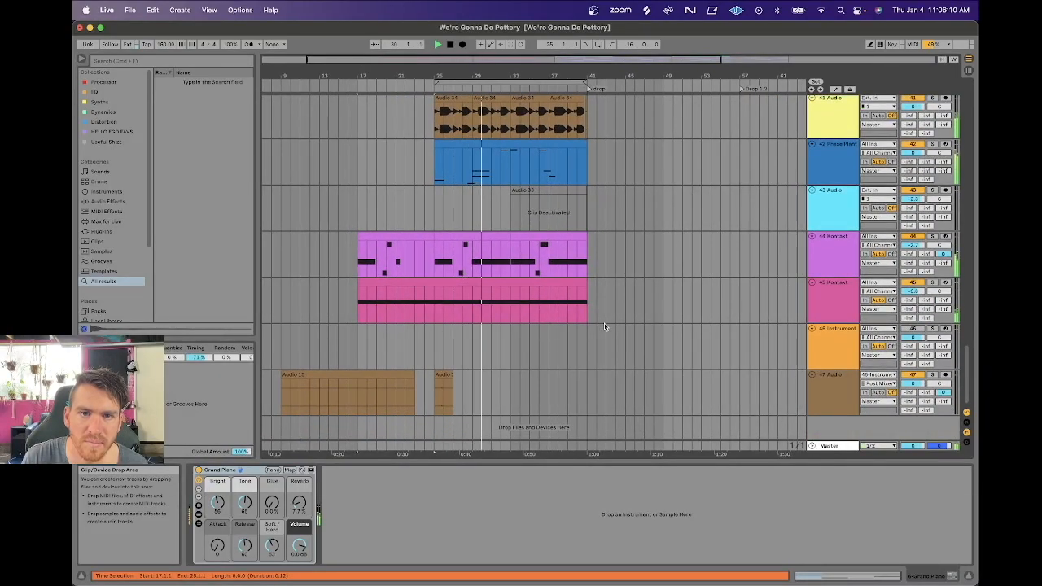
Examine the intro clips on tracks 41 Audio to 47 Audio while the arrangement plays towards the drop.
{"action": "scroll", "coordinate": [604, 327], "scroll_direction": "up", "scroll_amount": 1}
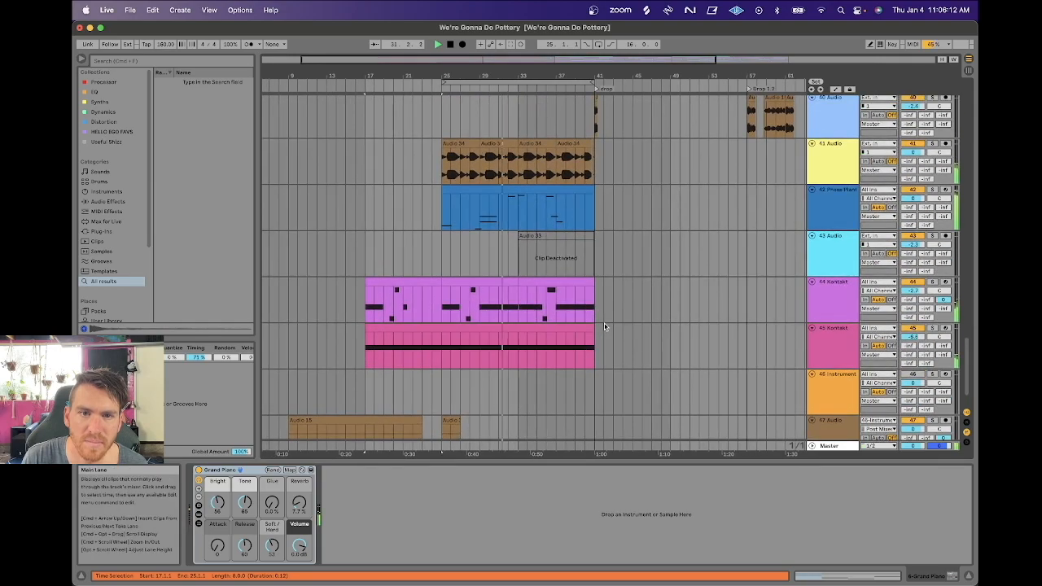
{"action": "scroll", "coordinate": [604, 326], "scroll_direction": "up", "scroll_amount": 1}
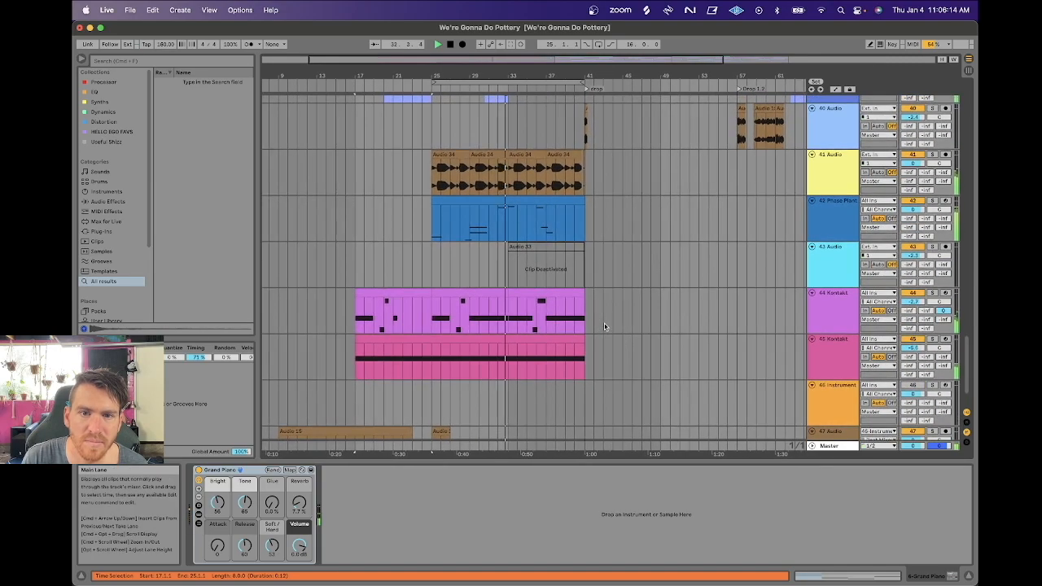
{"action": "scroll", "coordinate": [604, 326], "scroll_direction": "down", "scroll_amount": 3}
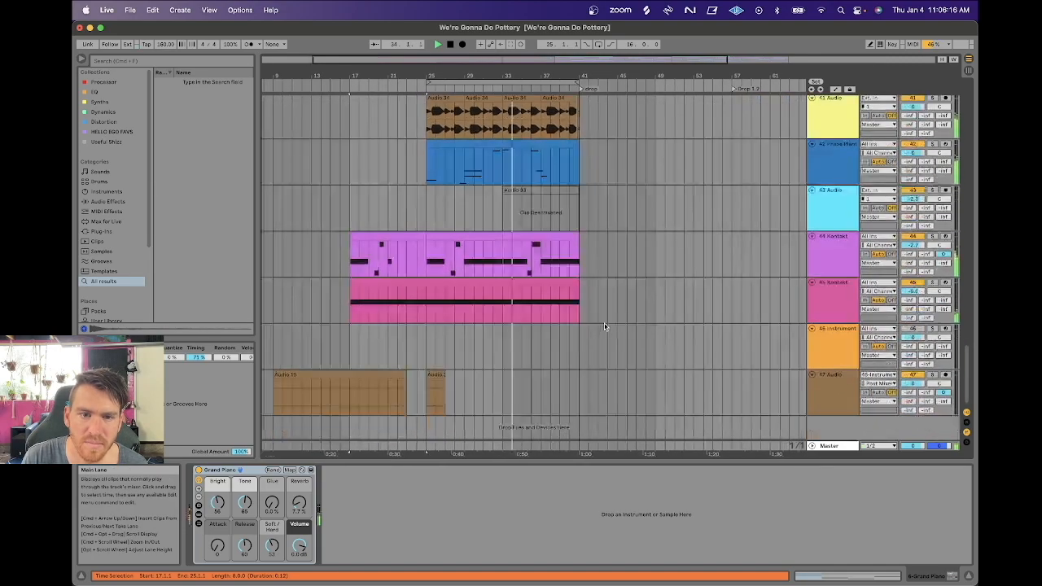
{"action": "scroll", "coordinate": [604, 327], "scroll_direction": "left", "scroll_amount": 1}
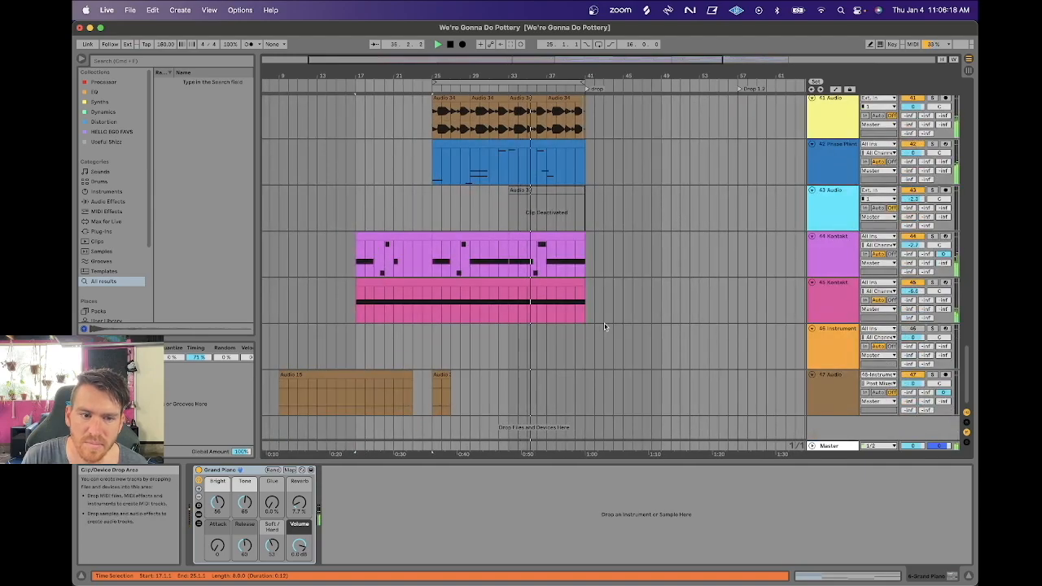
{"action": "scroll", "coordinate": [604, 327], "scroll_direction": "up", "scroll_amount": 1}
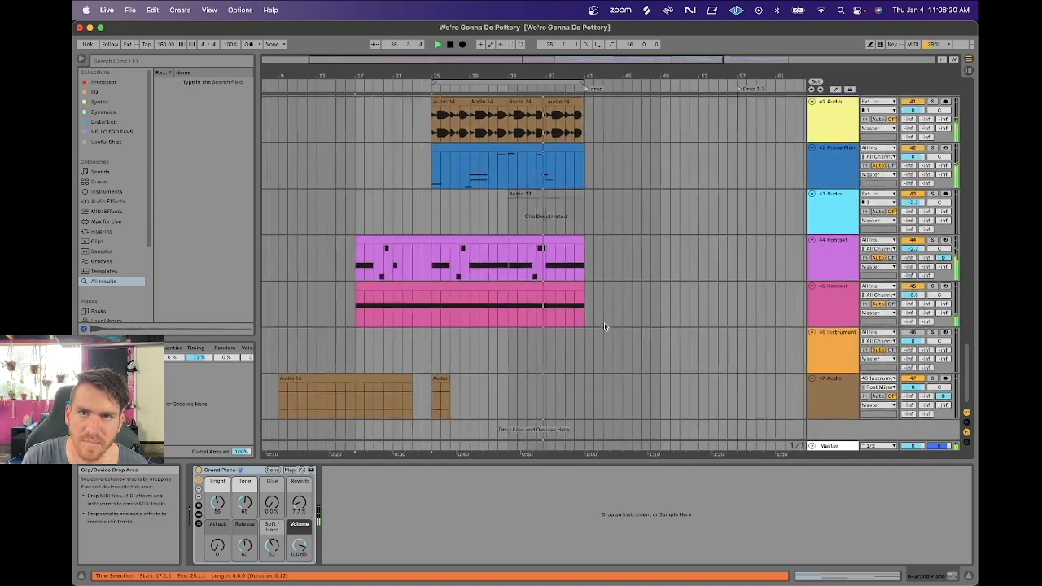
{"action": "scroll", "coordinate": [604, 326], "scroll_direction": "up", "scroll_amount": 1}
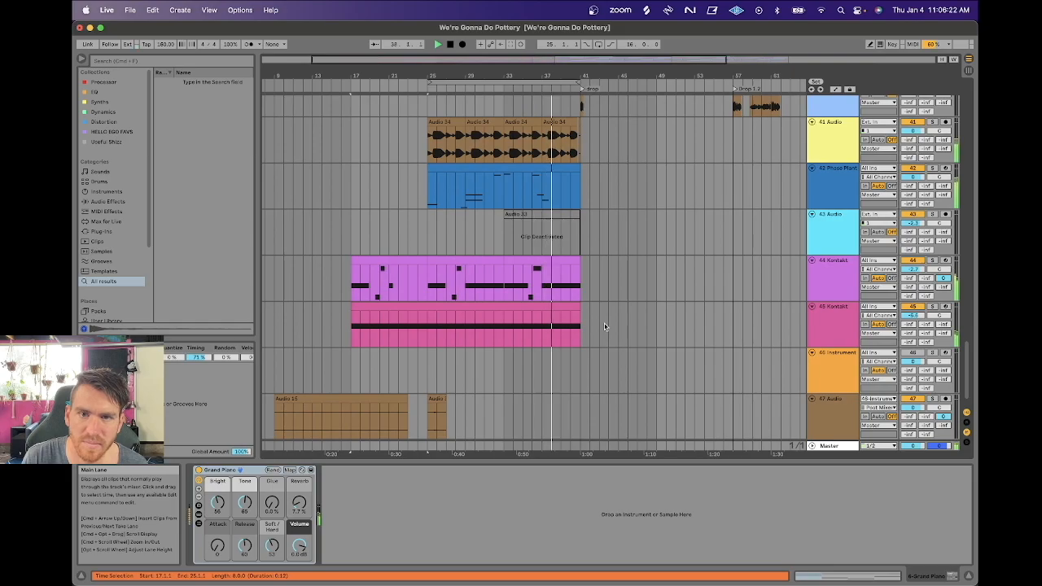
Follow the playback into the drop and examine the clips from track 40 Audio up to 1 Group.
{"action": "scroll", "coordinate": [604, 326], "scroll_direction": "up", "scroll_amount": 10}
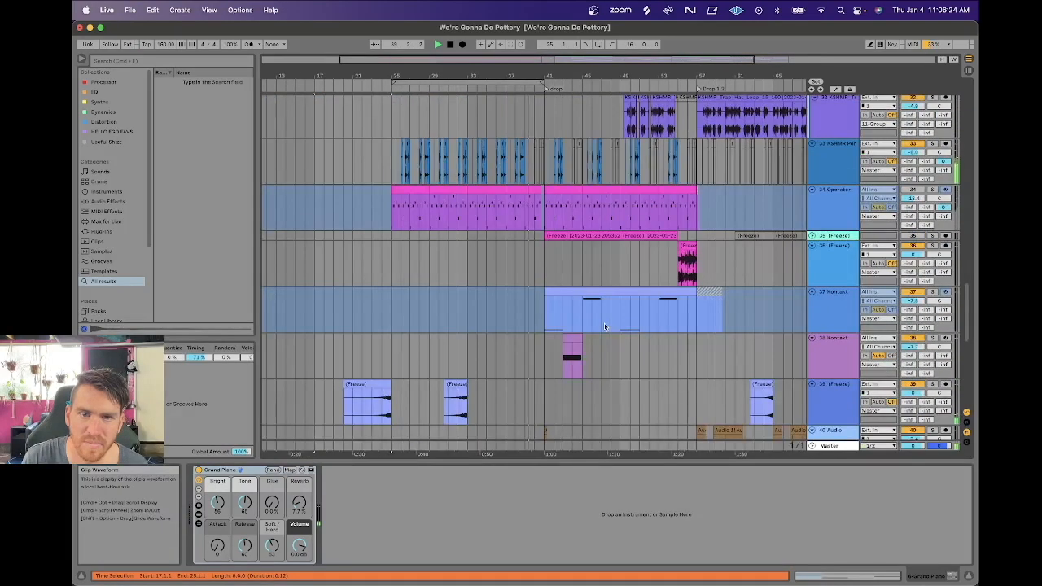
{"action": "scroll", "coordinate": [604, 326], "scroll_direction": "down", "scroll_amount": 2}
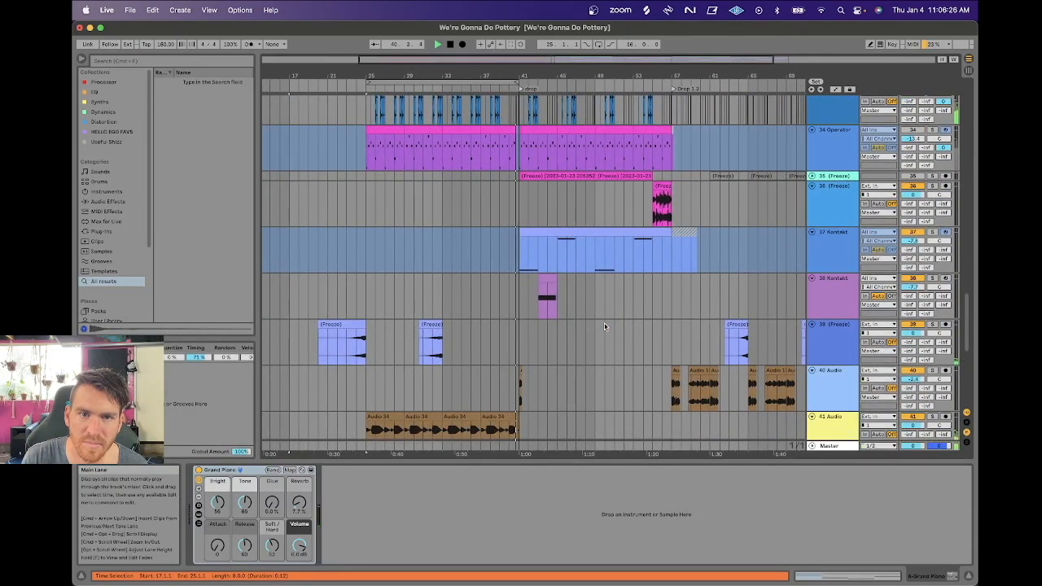
{"action": "scroll", "coordinate": [604, 325], "scroll_direction": "up", "scroll_amount": 12}
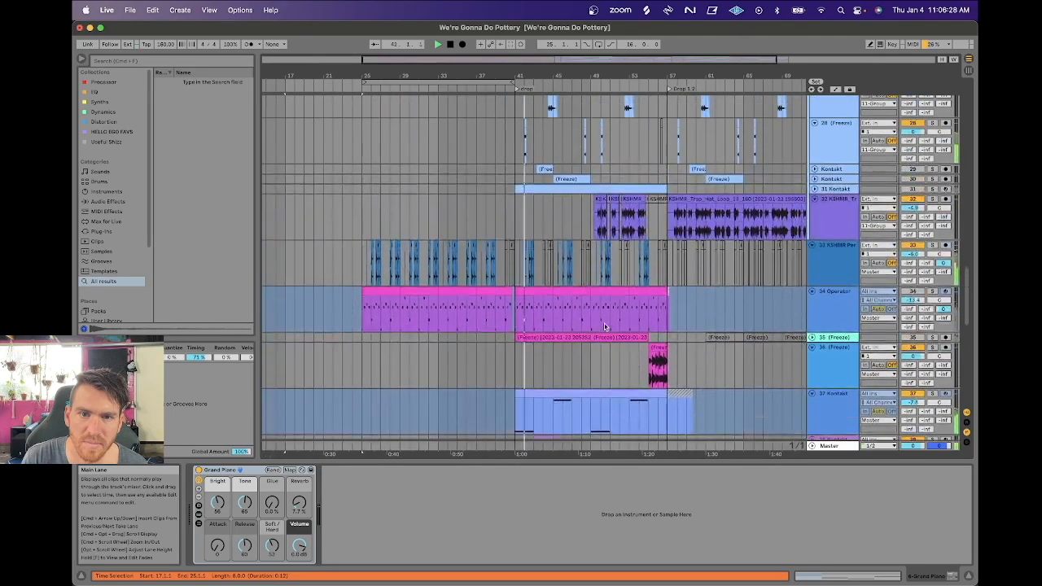
{"action": "scroll", "coordinate": [604, 327], "scroll_direction": "up", "scroll_amount": 1}
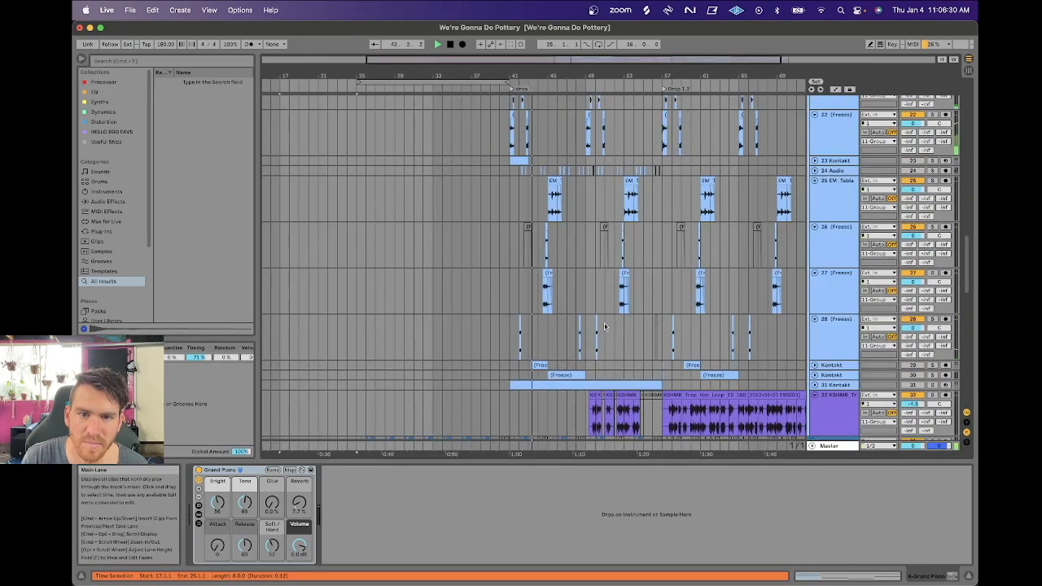
{"action": "scroll", "coordinate": [598, 276], "scroll_direction": "up", "scroll_amount": 6}
{"action": "scroll", "coordinate": [595, 261], "scroll_direction": "up", "scroll_amount": 15}
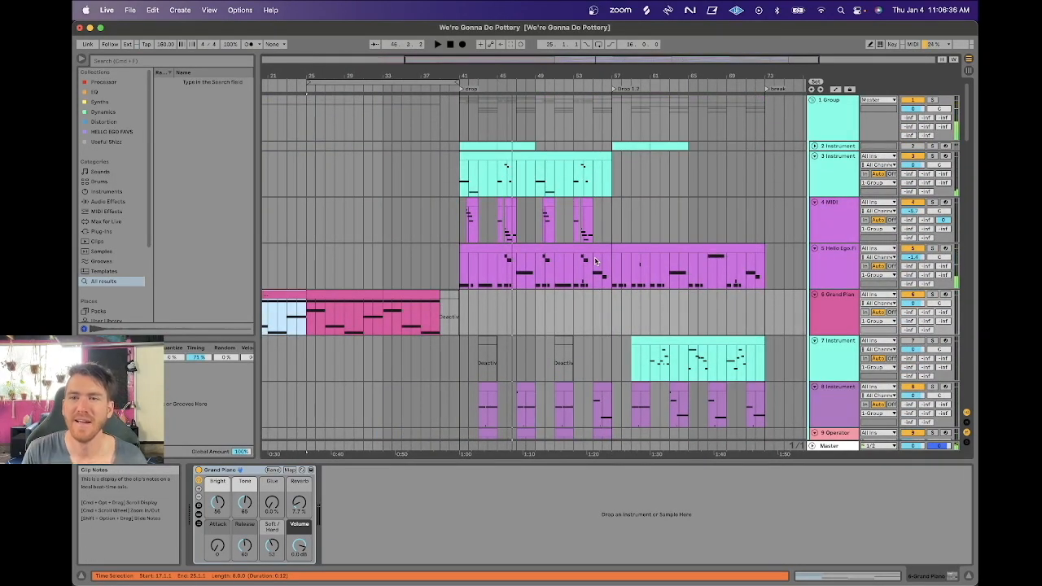
Solo track 44 Kontakt, play its intro clip from bar 17 and view the Kontakt instrument behind it.
{"action": "scroll", "coordinate": [619, 257], "scroll_direction": "down", "scroll_amount": 20}
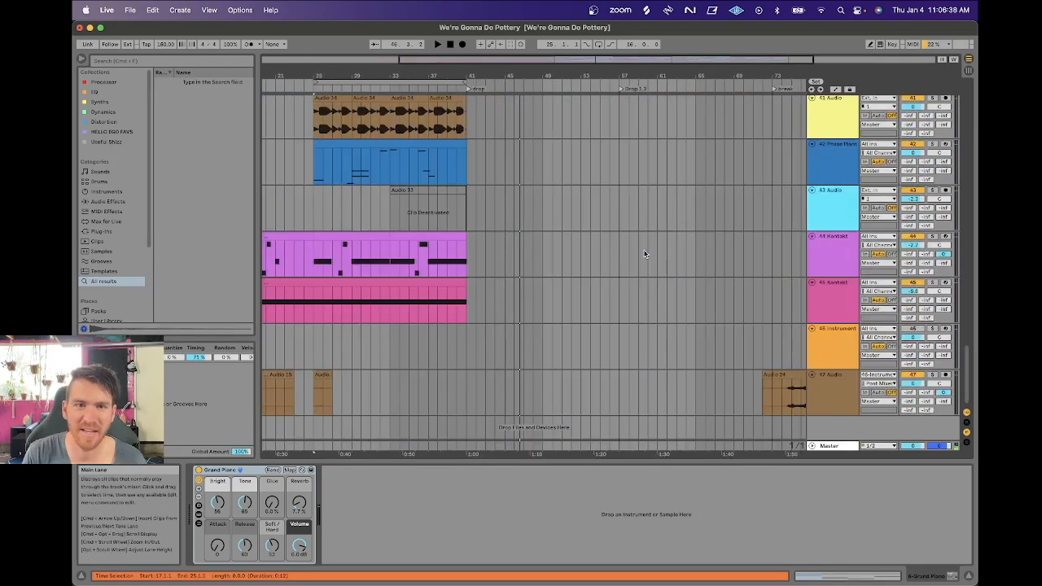
{"action": "scroll", "coordinate": [644, 254], "scroll_direction": "left", "scroll_amount": 10}
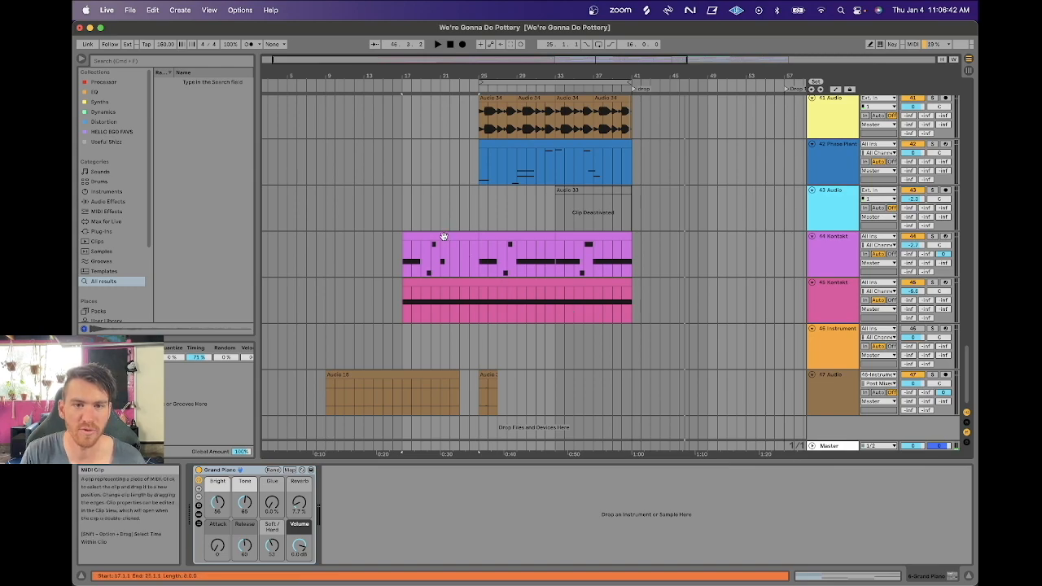
{"action": "left_click", "coordinate": [829, 250]}
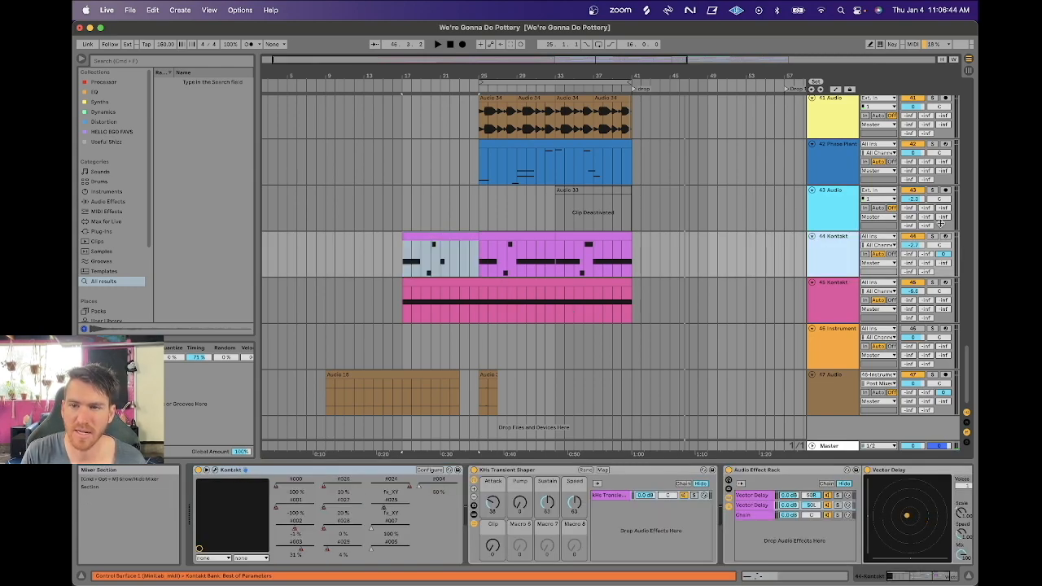
{"action": "left_click", "coordinate": [932, 236]}
{"action": "left_click", "coordinate": [411, 238]}
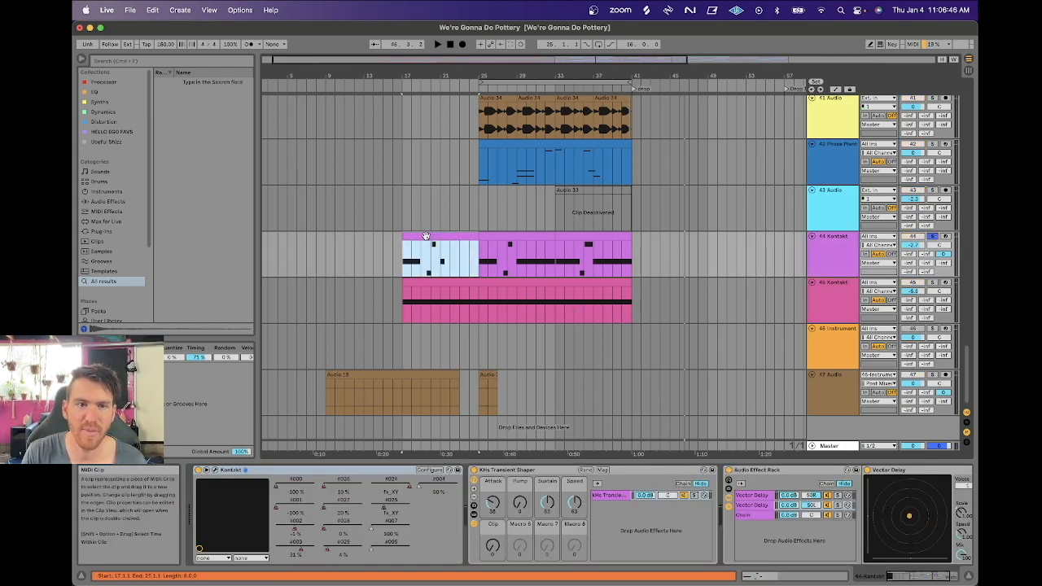
{"action": "key", "text": "space"}
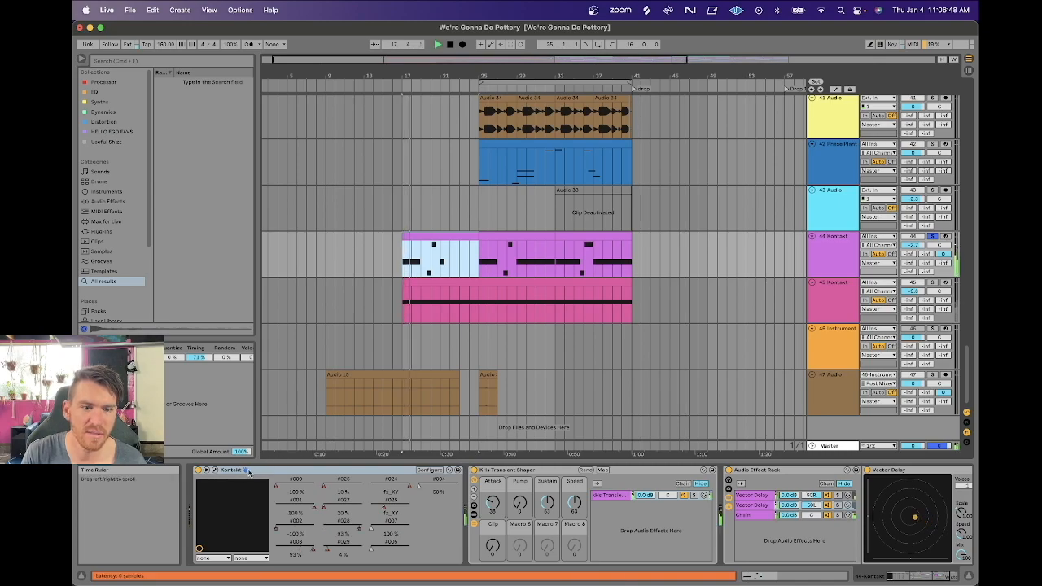
{"action": "key", "text": "space"}
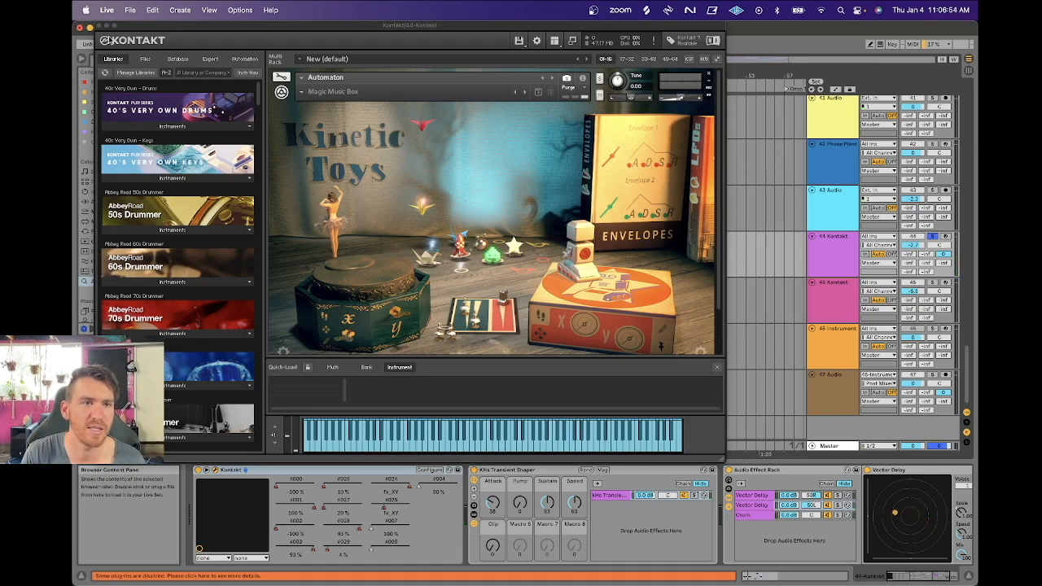
{"action": "left_click", "coordinate": [99, 26]}
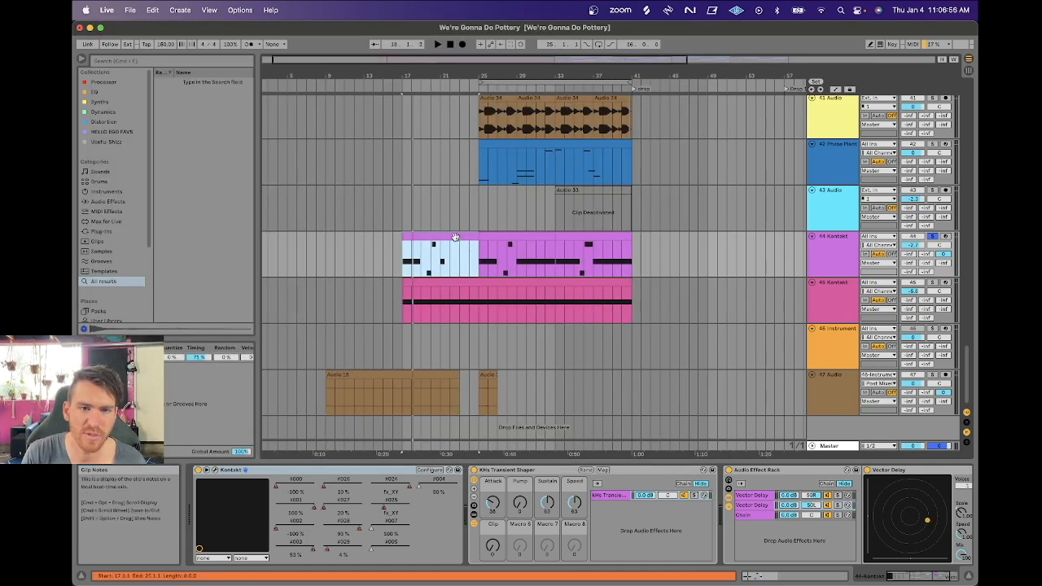
Replay the soloed clip, then show automation and display each automated parameter of 44 Kontakt in its own lane.
{"action": "key", "text": "space"}
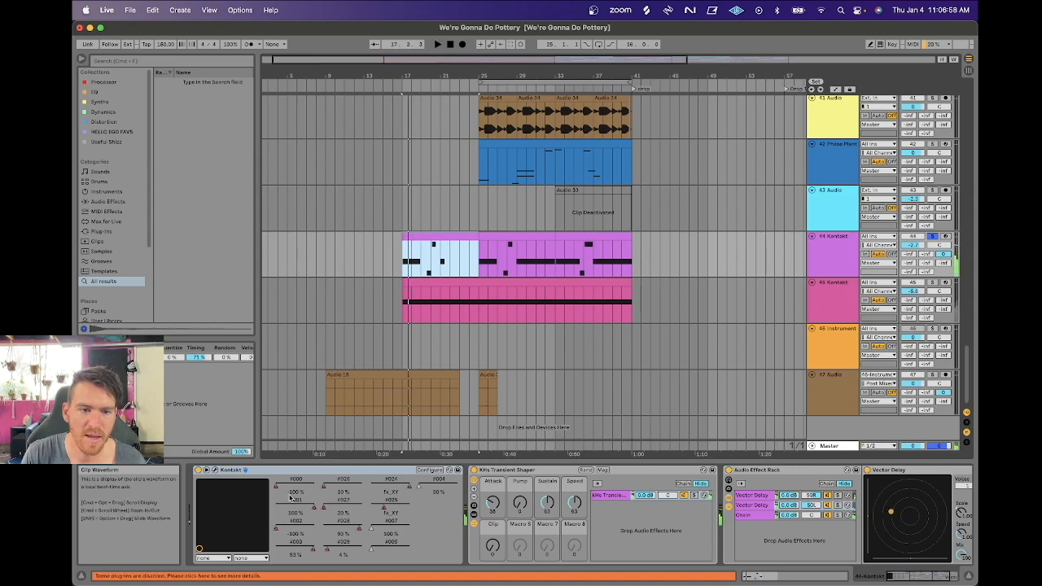
{"action": "key", "text": "a"}
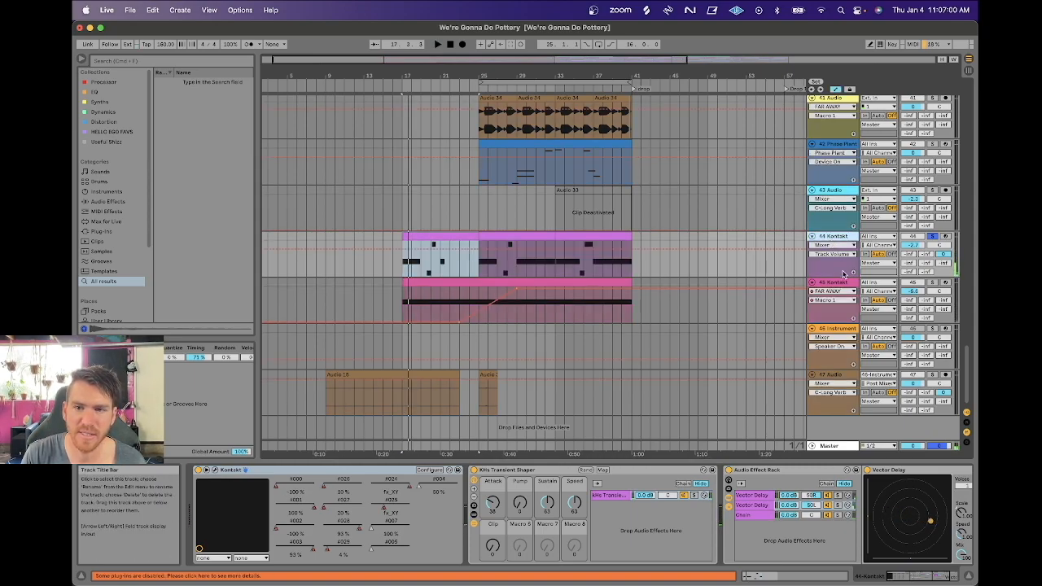
{"action": "right_click", "coordinate": [839, 268]}
{"action": "left_click", "coordinate": [863, 279]}
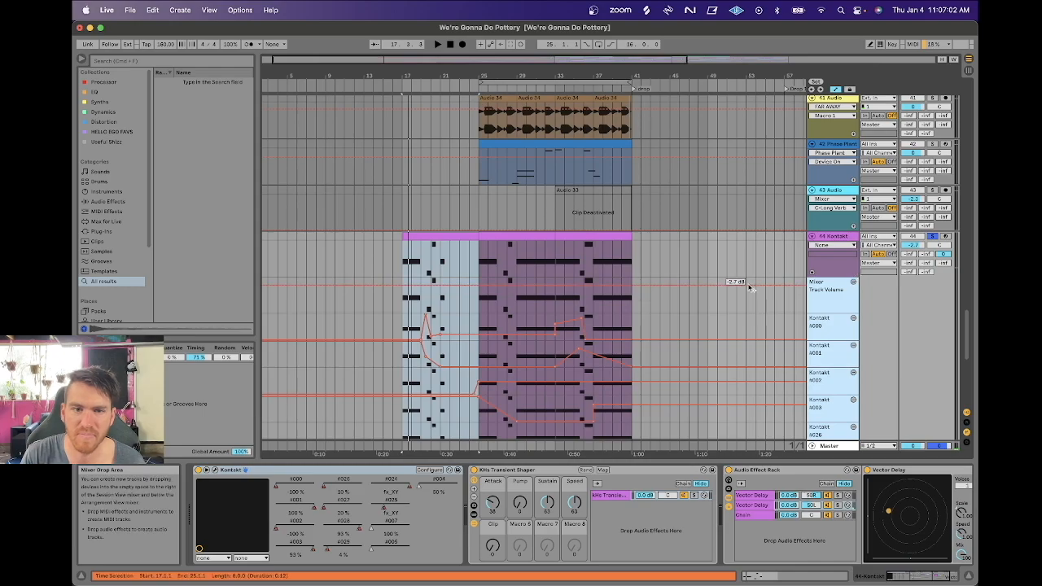
{"action": "scroll", "coordinate": [749, 286], "scroll_direction": "down", "scroll_amount": 10}
{"action": "scroll", "coordinate": [749, 286], "scroll_direction": "up", "scroll_amount": 10}
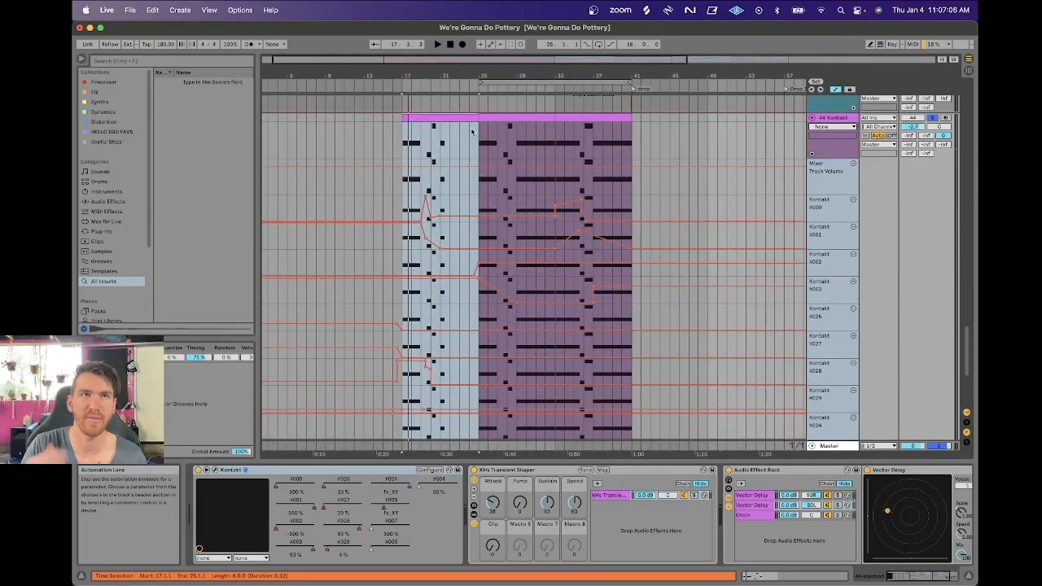
Play the 44 Kontakt clip and follow its automation curves up close from bar 17 onward.
{"action": "key", "text": "space"}
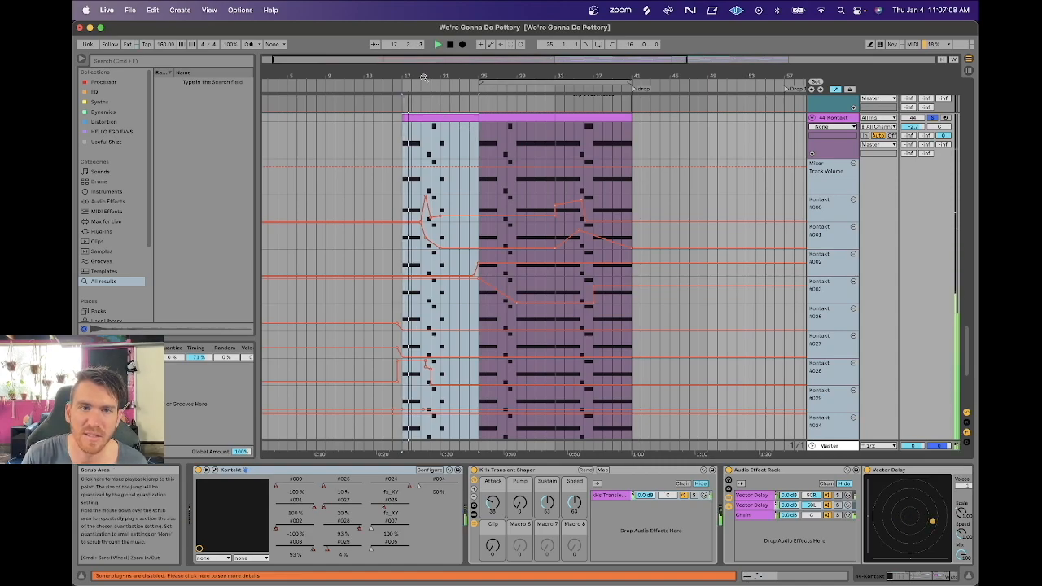
{"action": "left_click_drag", "start_coordinate": [423, 77], "coordinate": [424, 106]}
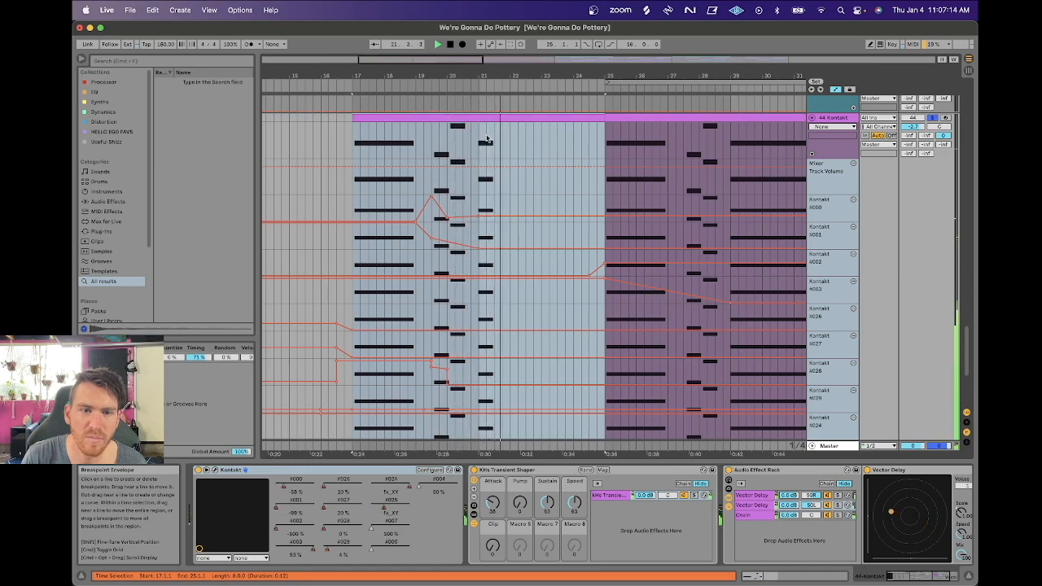
{"action": "scroll", "coordinate": [575, 198], "scroll_direction": "right", "scroll_amount": 3}
{"action": "scroll", "coordinate": [575, 197], "scroll_direction": "right", "scroll_amount": 2}
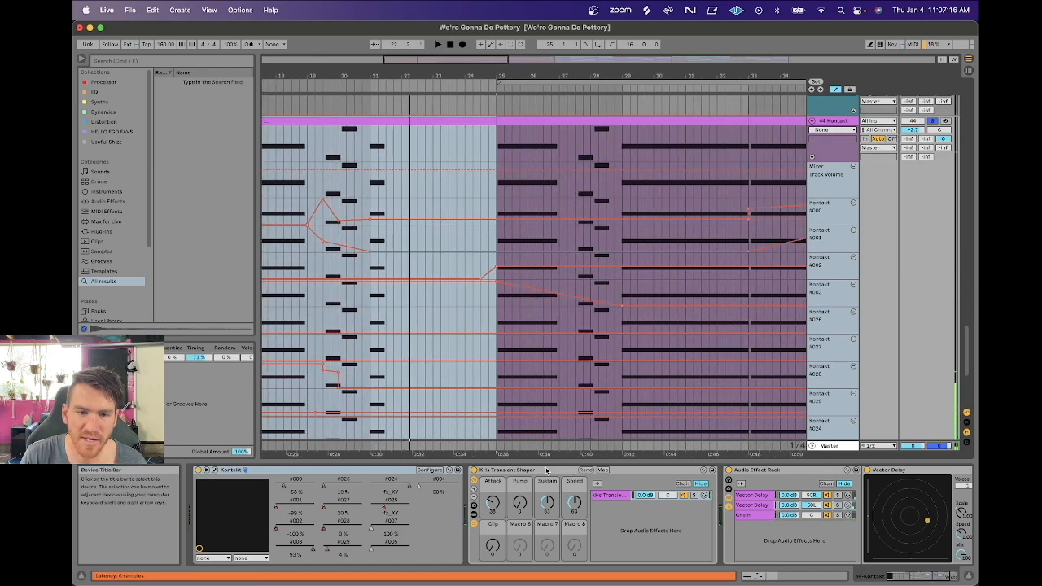
Inspect the kHs Transient Shaper and the Audio Effect Rack on 44 Kontakt, auditioning the two Vector Delay chains in solo.
{"action": "left_click", "coordinate": [545, 471]}
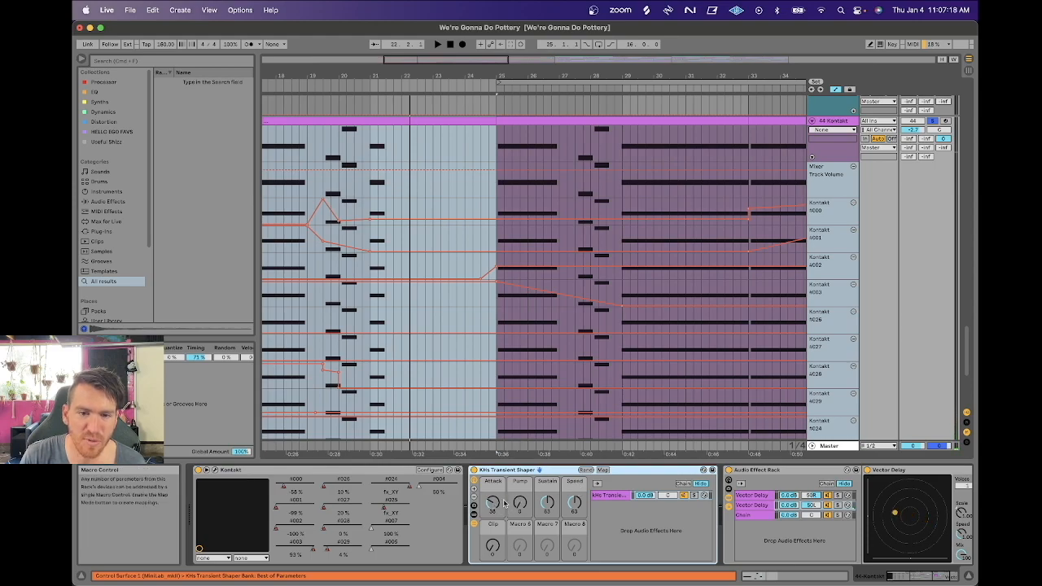
{"action": "scroll", "coordinate": [570, 497], "scroll_direction": "right", "scroll_amount": 3}
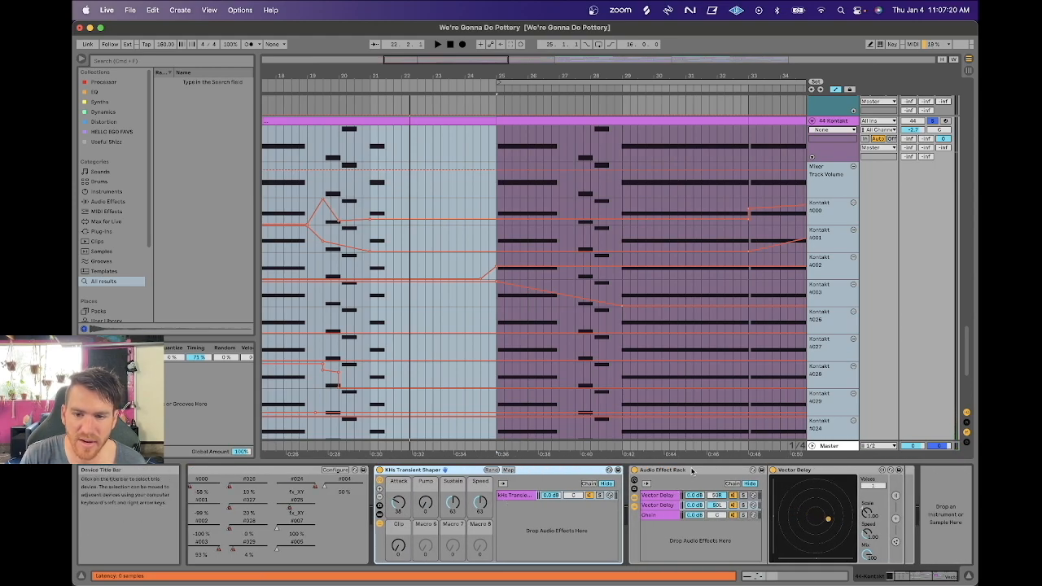
{"action": "left_click", "coordinate": [662, 497]}
{"action": "left_click", "coordinate": [660, 496]}
{"action": "left_click", "coordinate": [660, 505]}
{"action": "left_click", "coordinate": [660, 496]}
{"action": "left_click", "coordinate": [660, 504]}
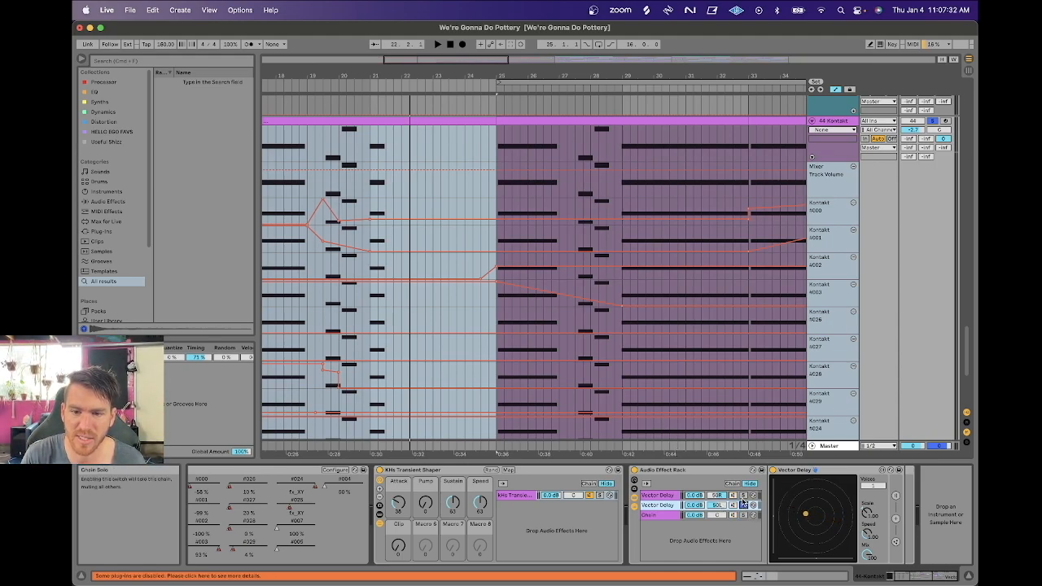
{"action": "left_click", "coordinate": [742, 495]}
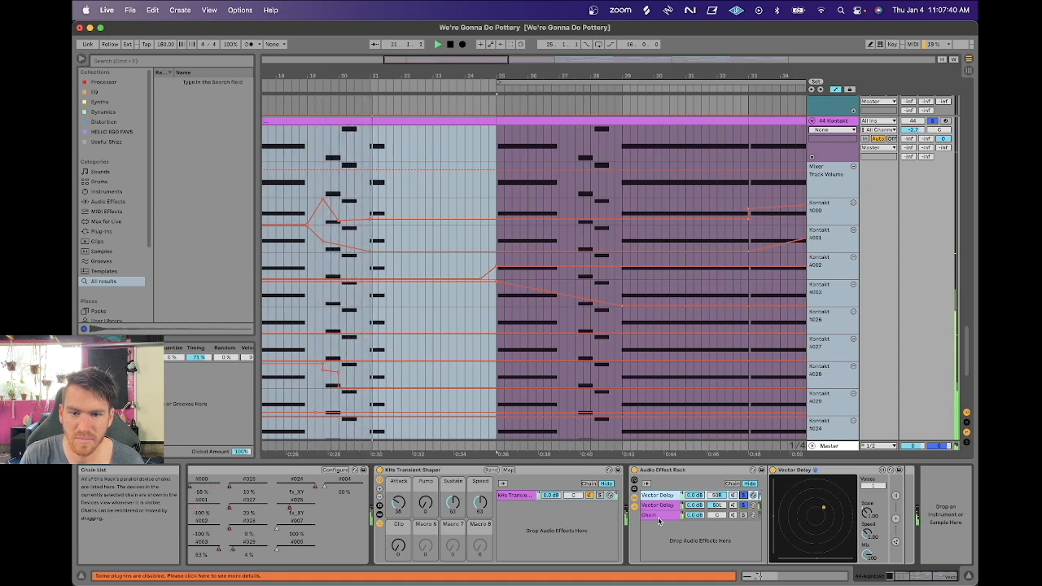
{"action": "left_click", "coordinate": [743, 505]}
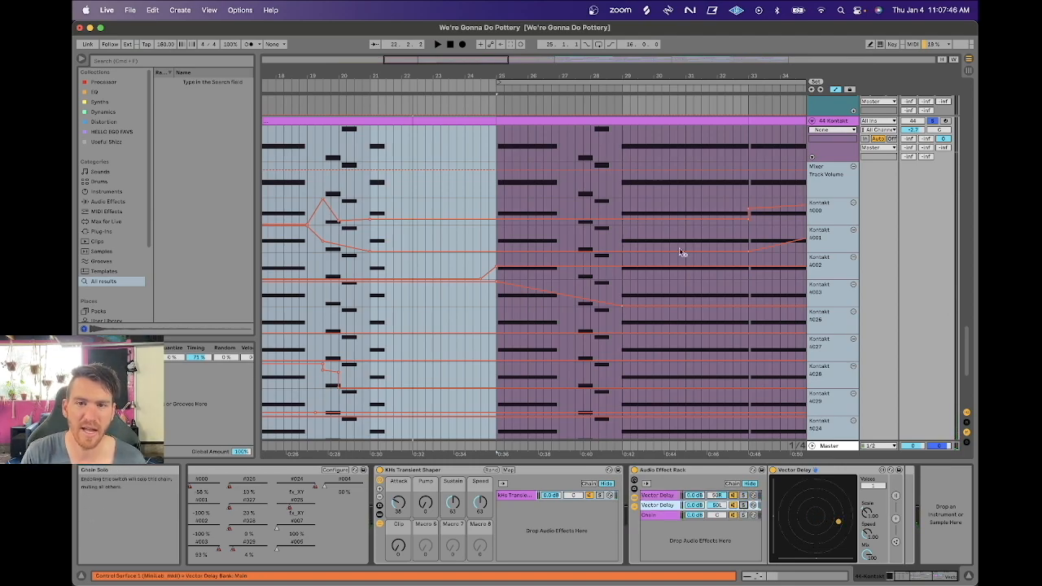
Hide the automation, solo track 45 Kontakt instead and play its sustained clip from bar 17.
{"action": "left_click_drag", "start_coordinate": [614, 79], "coordinate": [430, 74]}
{"action": "key", "text": "a"}
{"action": "scroll", "coordinate": [435, 194], "scroll_direction": "up", "scroll_amount": 2}
{"action": "left_click", "coordinate": [426, 210]}
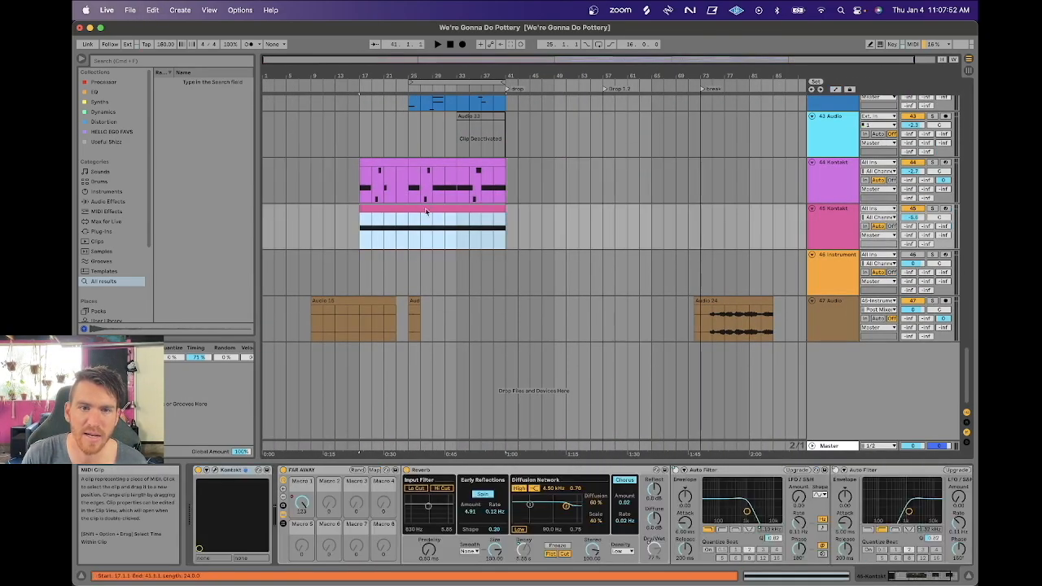
{"action": "left_click", "coordinate": [300, 374]}
{"action": "key", "text": "space"}
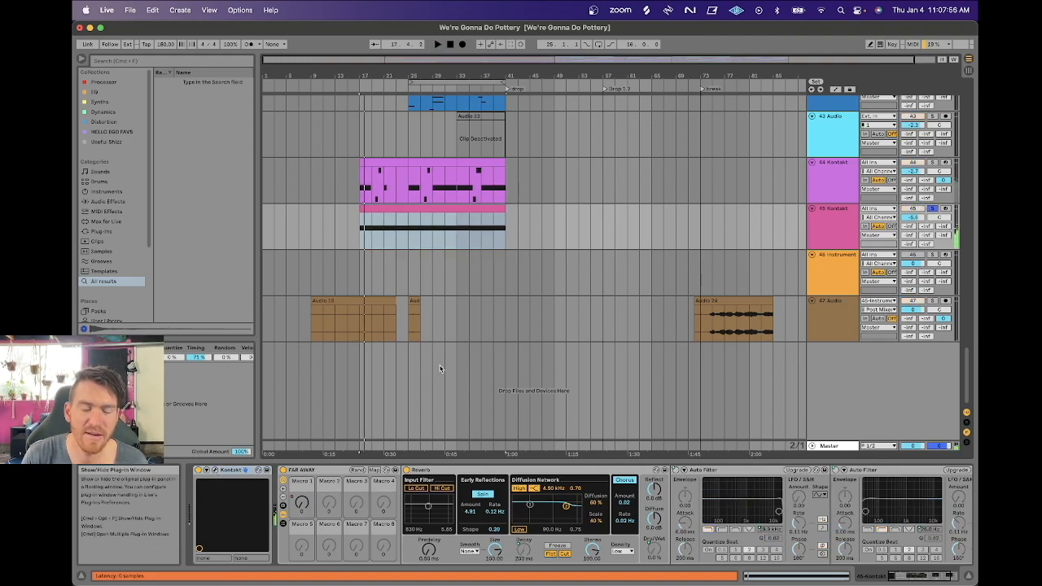
View the Kontakt instrument window of track 45, examine its String Designer patch and close it.
{"action": "key", "text": "super+alt+p"}
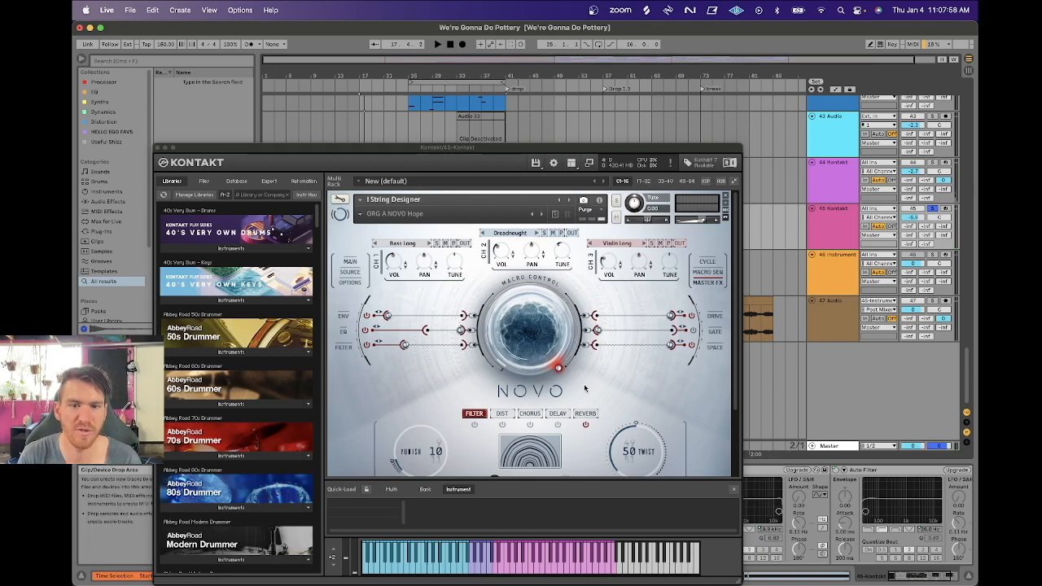
{"action": "scroll", "coordinate": [550, 393], "scroll_direction": "down", "scroll_amount": 3}
{"action": "scroll", "coordinate": [545, 397], "scroll_direction": "up", "scroll_amount": 3}
{"action": "scroll", "coordinate": [458, 450], "scroll_direction": "down", "scroll_amount": 5}
{"action": "scroll", "coordinate": [458, 450], "scroll_direction": "up", "scroll_amount": 5}
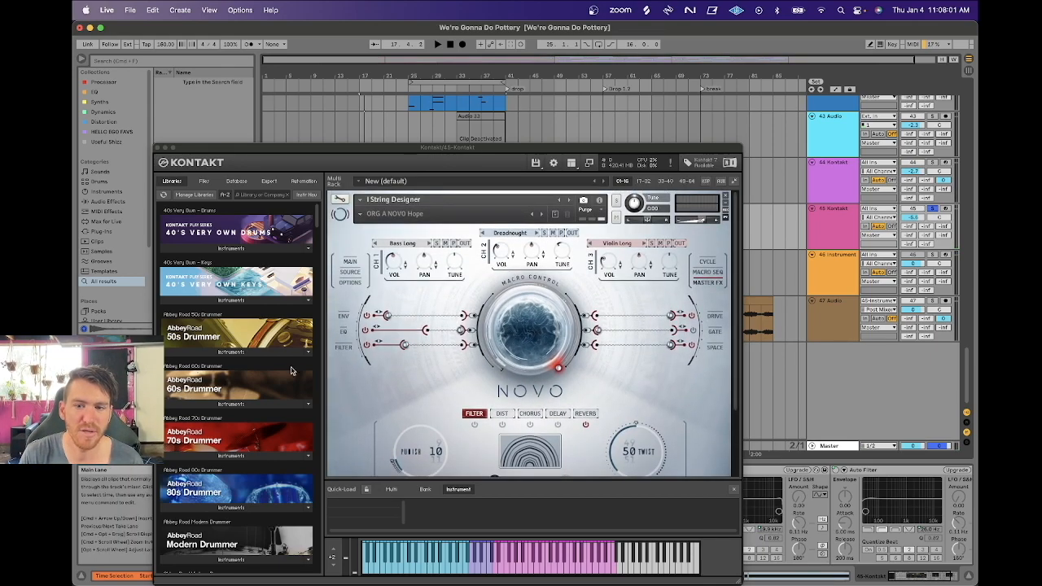
{"action": "left_click", "coordinate": [161, 150]}
Examine track 45's FAR AWAY rack, Reverb and Auto Filter devices, show its Macro 1 automation over the clip and hide it again.
{"action": "left_click", "coordinate": [347, 471]}
{"action": "scroll", "coordinate": [350, 473], "scroll_direction": "right", "scroll_amount": 3}
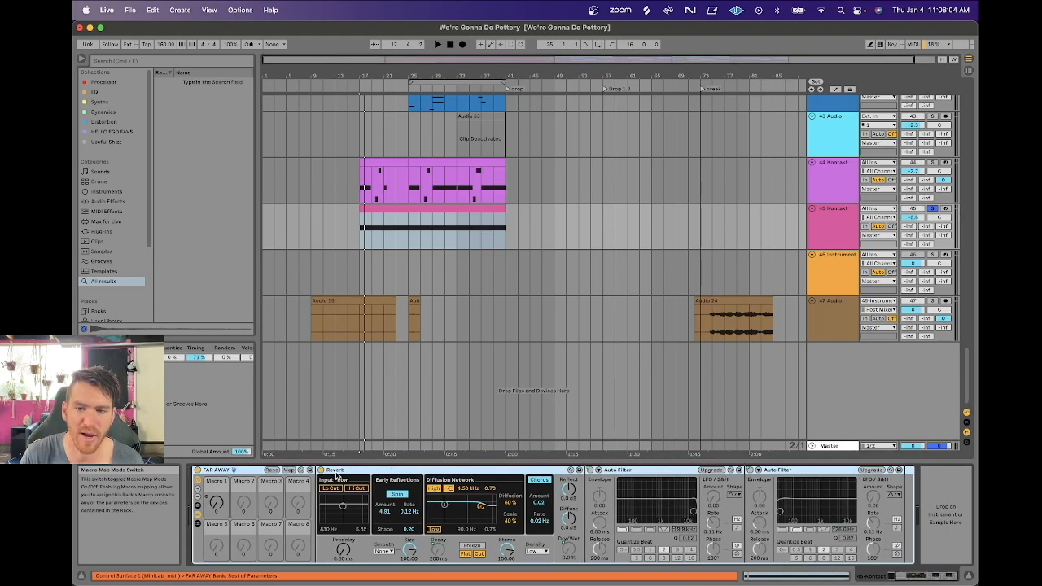
{"action": "scroll", "coordinate": [353, 473], "scroll_direction": "left", "scroll_amount": 3}
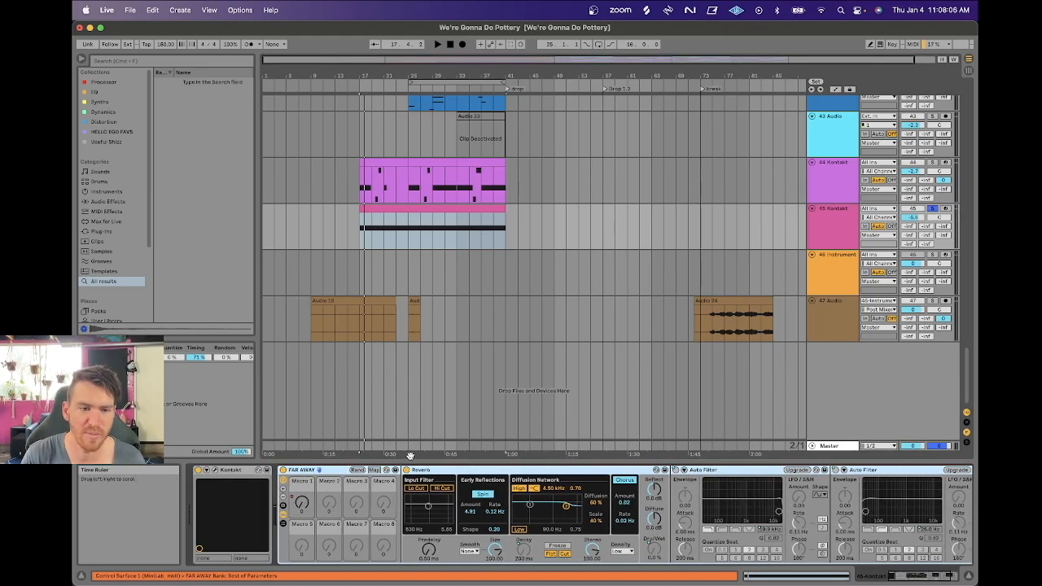
{"action": "key", "text": "a"}
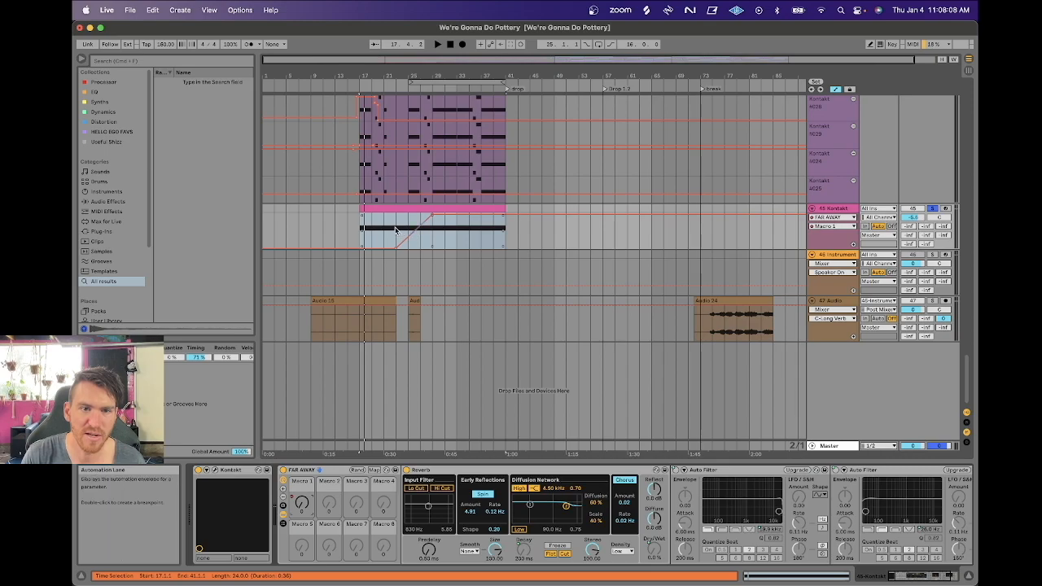
{"action": "left_click", "coordinate": [396, 231]}
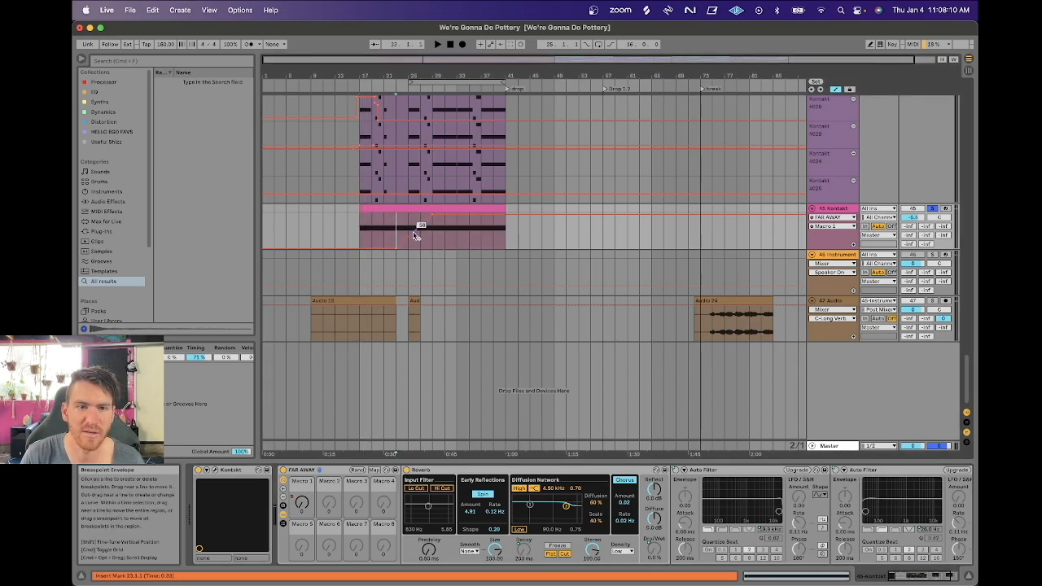
{"action": "key", "text": "a"}
Solo track 42 Phase Plant, play its clip from bar 25, and view the synth patch in the plug-in window before closing it.
{"action": "scroll", "coordinate": [434, 244], "scroll_direction": "up", "scroll_amount": 5}
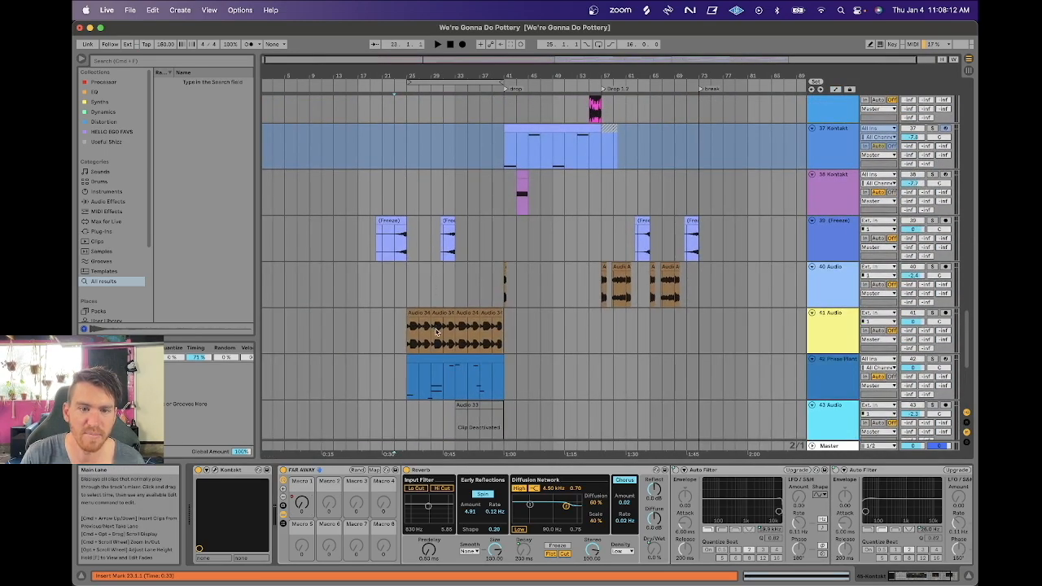
{"action": "left_click", "coordinate": [838, 358]}
{"action": "scroll", "coordinate": [840, 315], "scroll_direction": "down", "scroll_amount": 1}
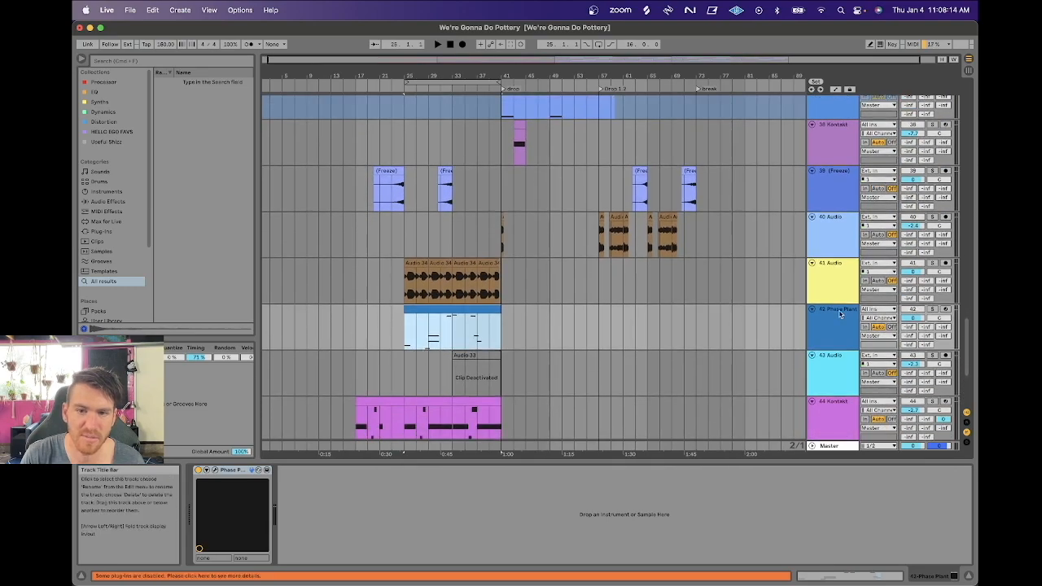
{"action": "left_click", "coordinate": [933, 309]}
{"action": "left_click", "coordinate": [467, 307]}
{"action": "key", "text": "space"}
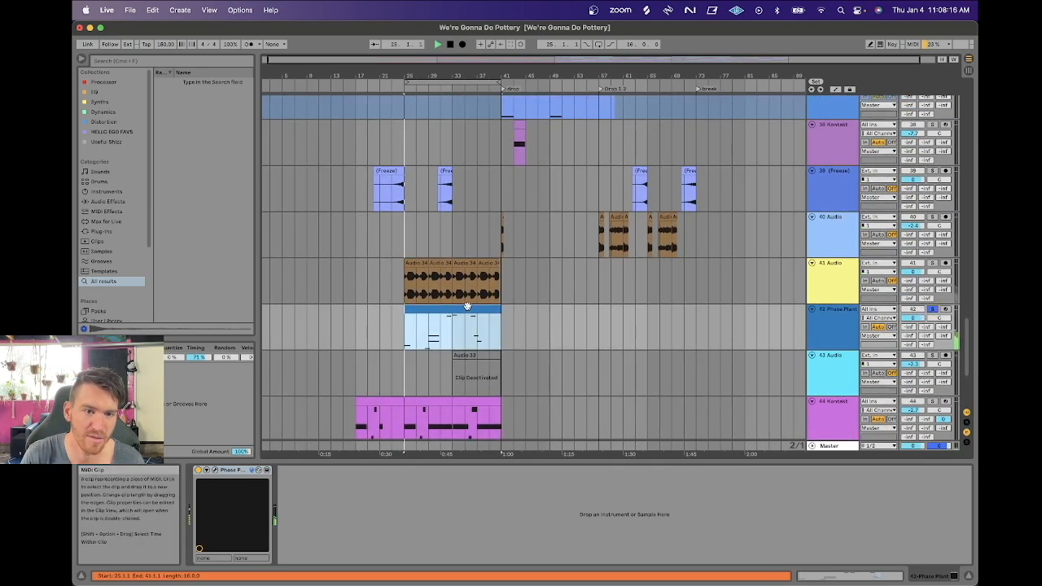
{"action": "key", "text": "space"}
{"action": "left_click", "coordinate": [215, 471]}
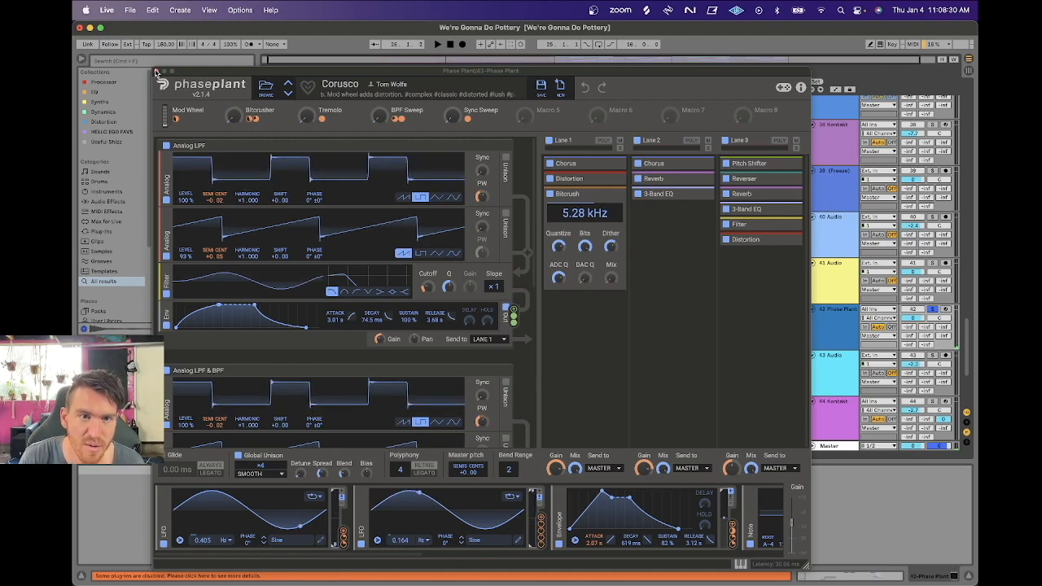
{"action": "left_click", "coordinate": [156, 70]}
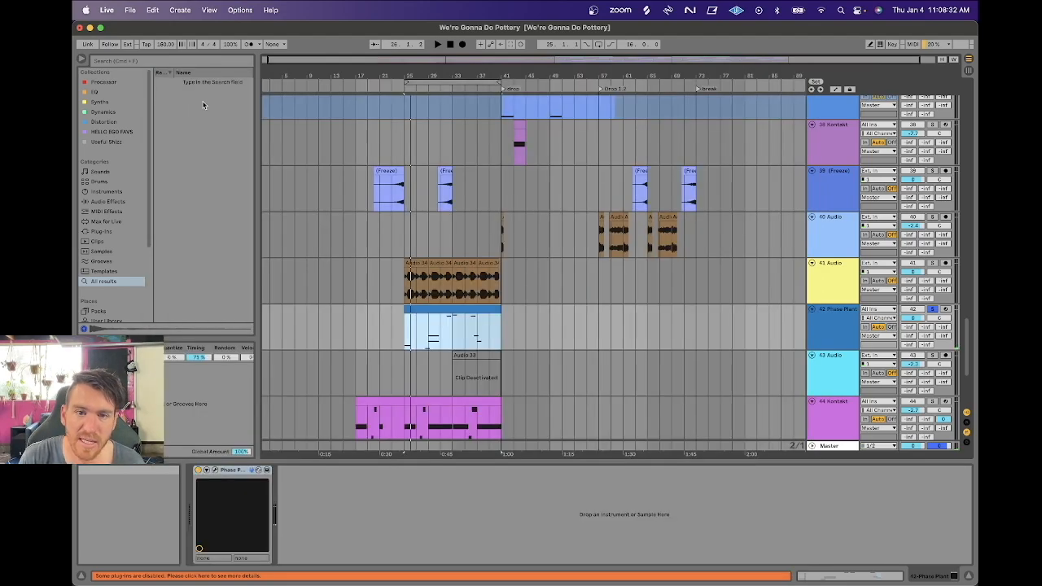
Solo track 41 Audio instead and bring up its device chain.
{"action": "scroll", "coordinate": [458, 328], "scroll_direction": "up", "scroll_amount": 1}
{"action": "left_click", "coordinate": [421, 293]}
{"action": "left_click", "coordinate": [933, 281]}
{"action": "left_click", "coordinate": [867, 289]}
{"action": "left_click", "coordinate": [840, 295]}
{"action": "left_click", "coordinate": [840, 295]}
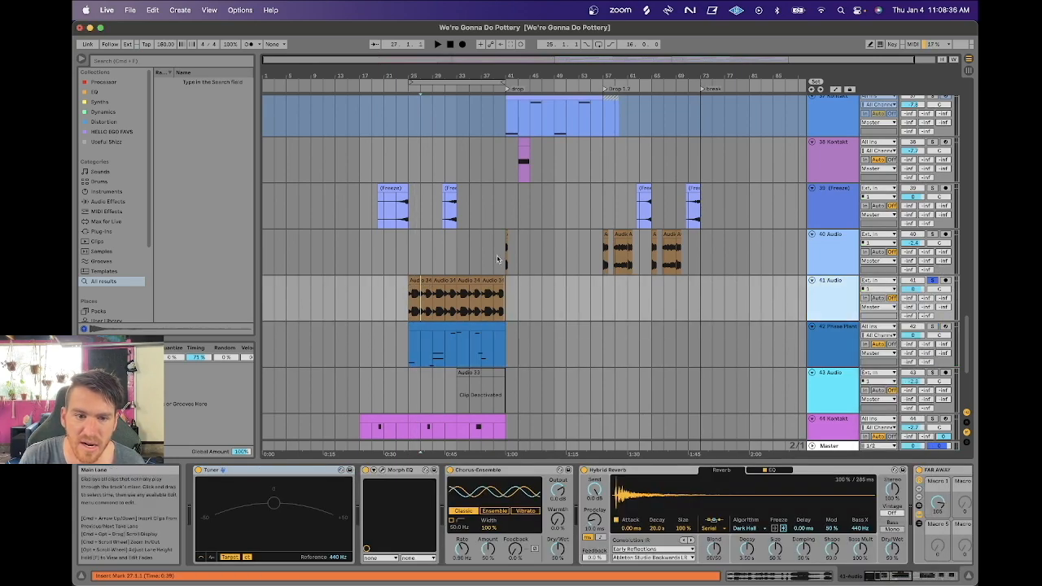
Play the first Audio 34 clip on track 41 up close from bar 25.
{"action": "left_click", "coordinate": [414, 281]}
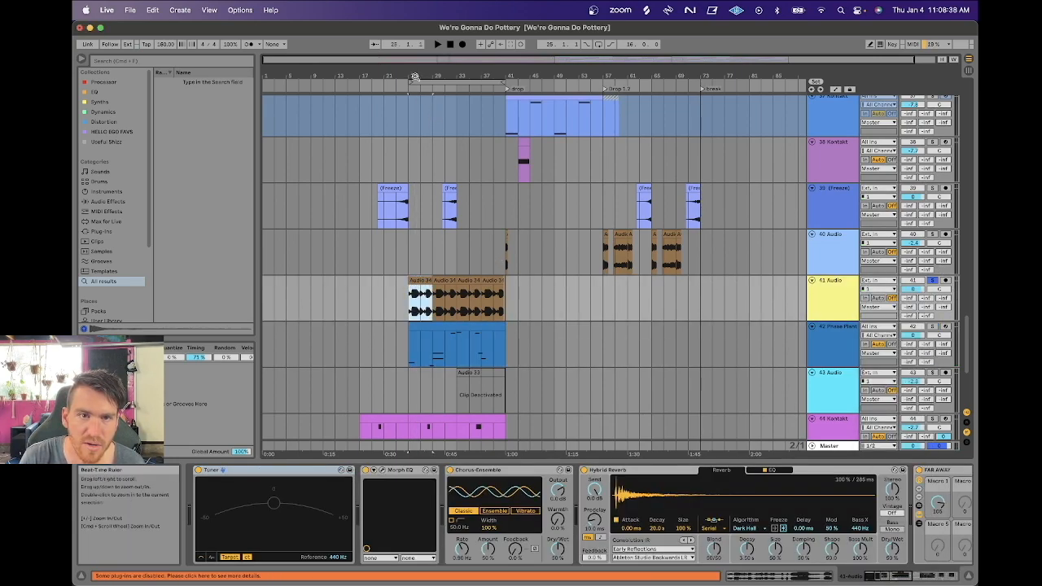
{"action": "left_click_drag", "start_coordinate": [416, 76], "coordinate": [415, 122]}
{"action": "key", "text": "space"}
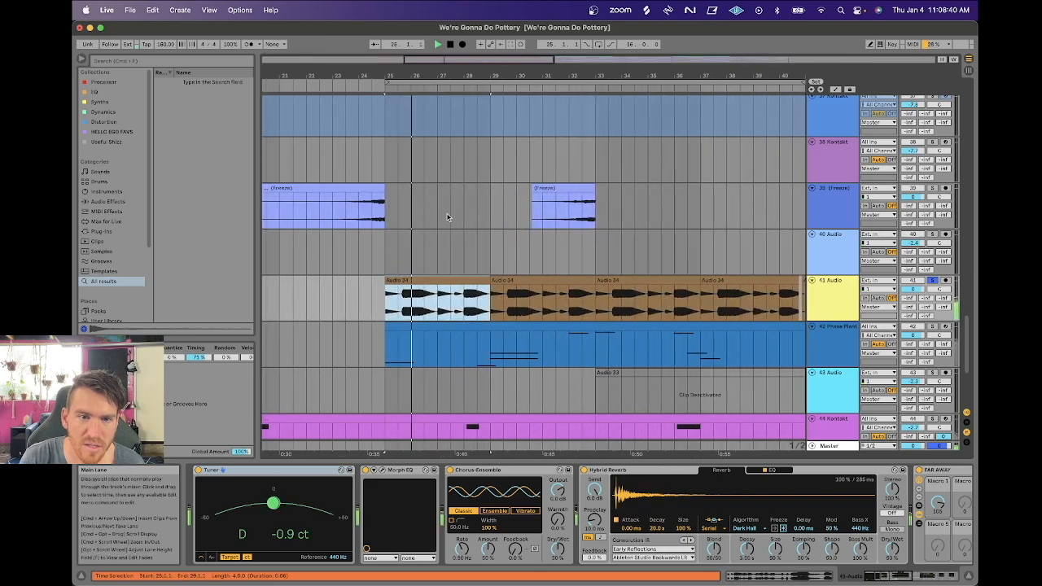
{"action": "key", "text": "space"}
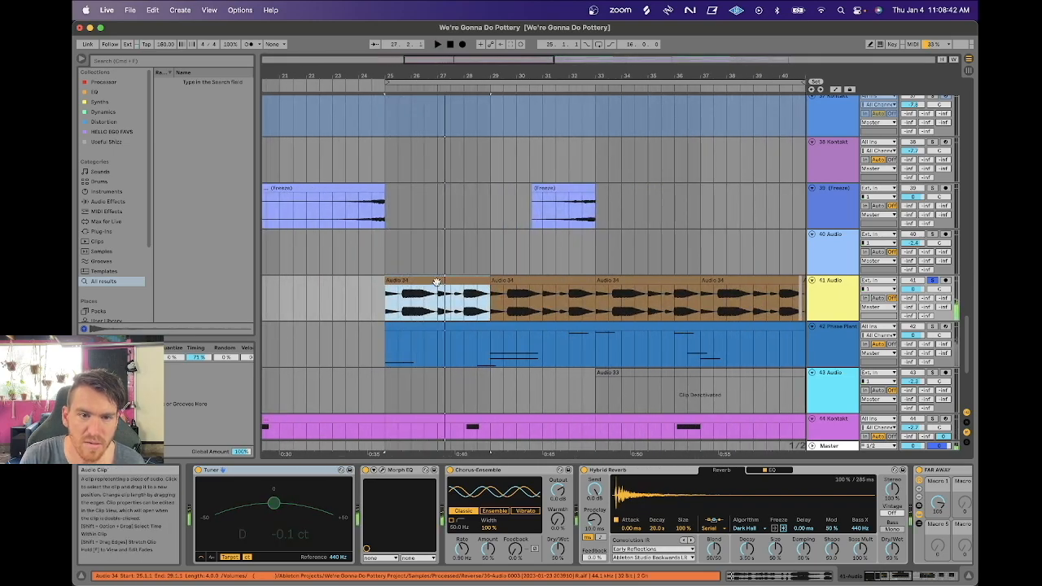
Search the browser for "audio 34", widen the results to read the full file names, and clear the search and narrow the browser again.
{"action": "key", "text": "super+f"}
{"action": "type", "text": "audio"}
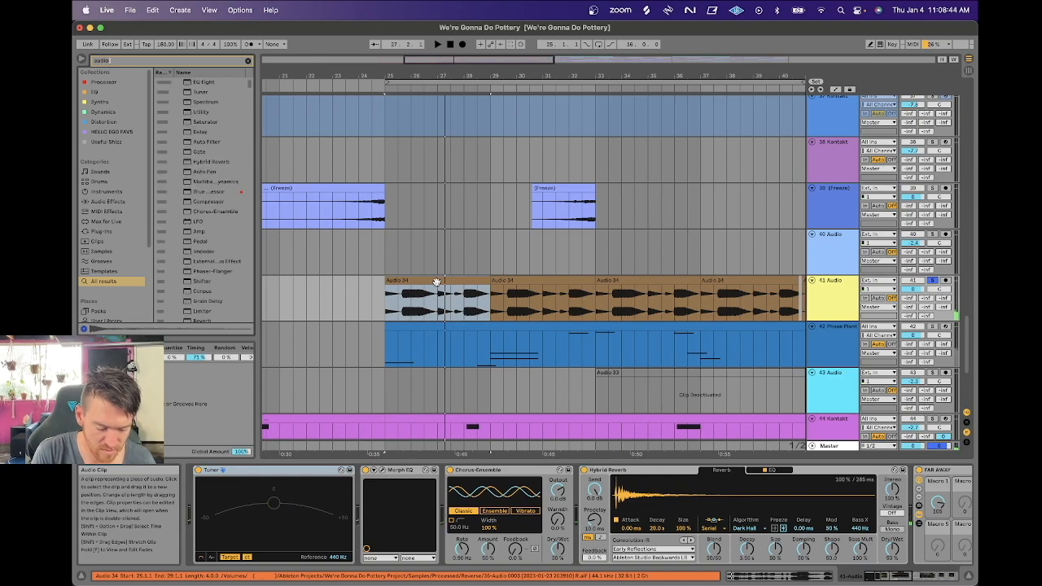
{"action": "type", "text": " 34"}
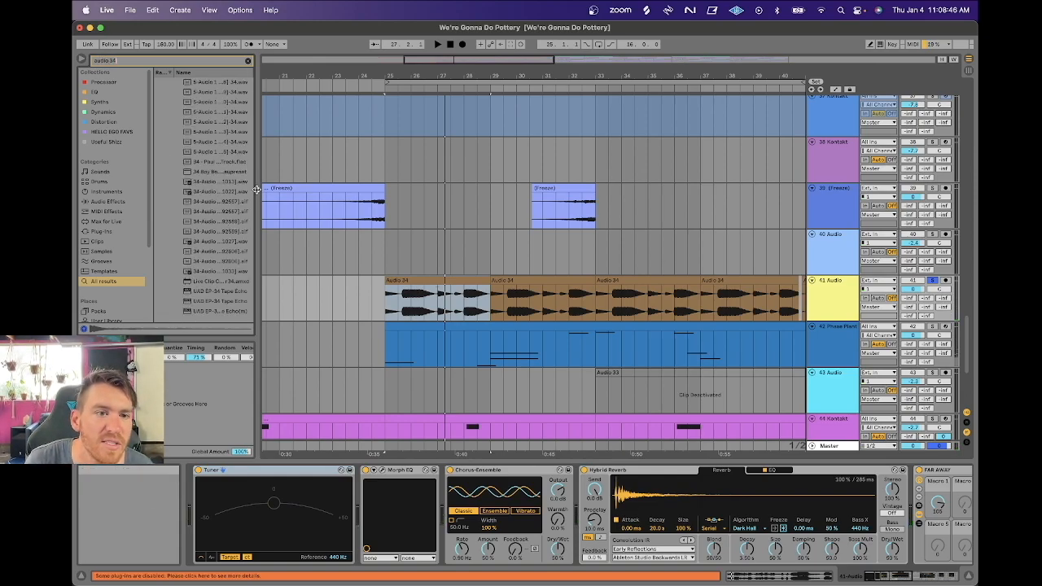
{"action": "left_click_drag", "start_coordinate": [256, 189], "coordinate": [341, 189]}
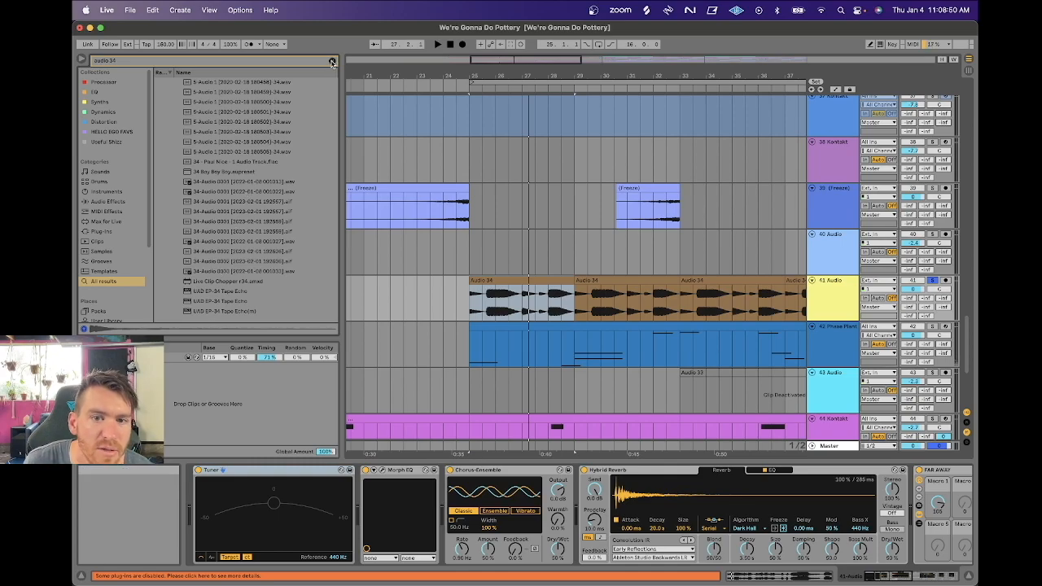
{"action": "left_click", "coordinate": [331, 63]}
{"action": "left_click_drag", "start_coordinate": [340, 152], "coordinate": [243, 152]}
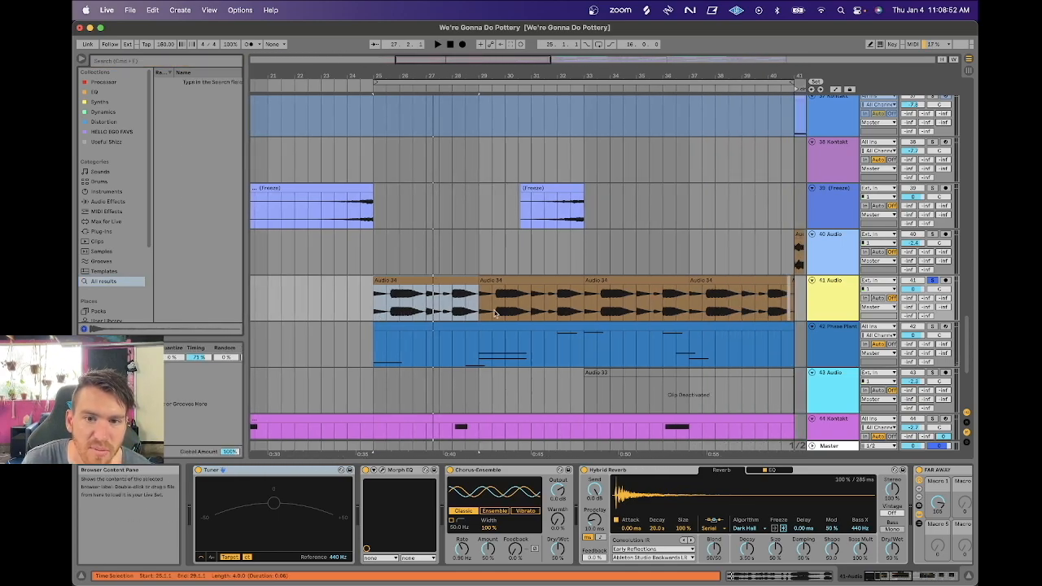
Open the first Audio 34 clip of track 41 in the clip view and show its sample's whole waveform.
{"action": "scroll", "coordinate": [551, 305], "scroll_direction": "right", "scroll_amount": 2}
{"action": "scroll", "coordinate": [551, 305], "scroll_direction": "left", "scroll_amount": 3}
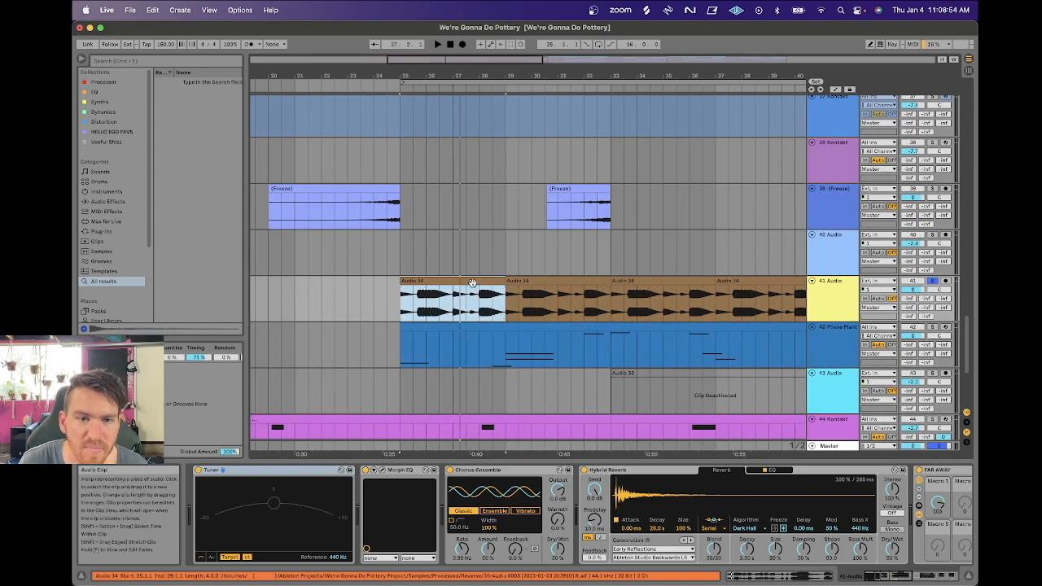
{"action": "double_click", "coordinate": [473, 282]}
{"action": "left_click_drag", "start_coordinate": [503, 457], "coordinate": [503, 390]}
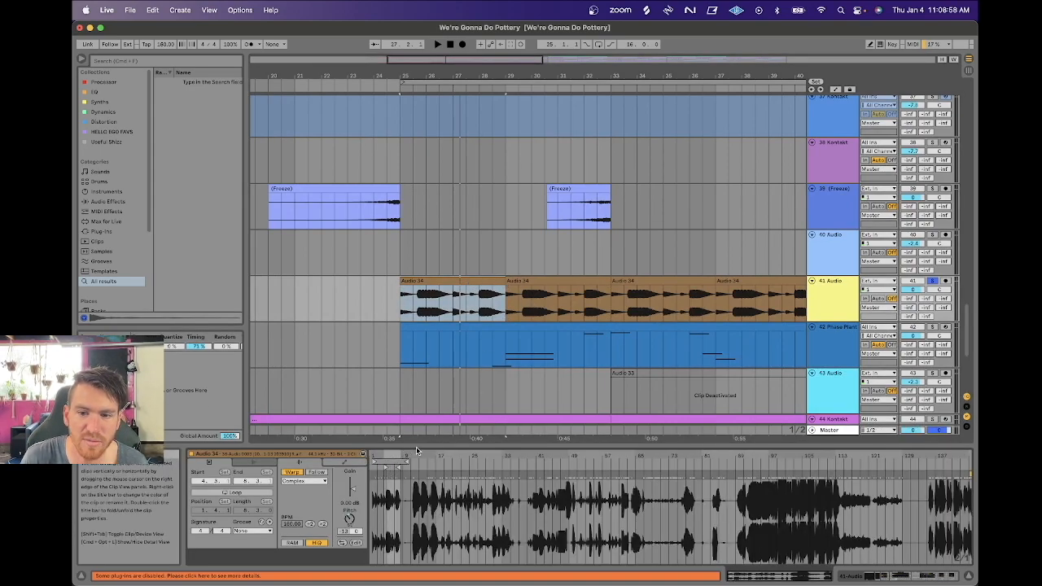
Insert a new audio track below 41 Audio, copy the first Audio 34 clip onto it at bar 25 and extend its end to bar 121.
{"action": "left_click", "coordinate": [840, 304]}
{"action": "key", "text": "super+t"}
{"action": "left_click_drag", "start_coordinate": [486, 288], "coordinate": [452, 285]}
{"action": "left_click", "coordinate": [444, 328]}
{"action": "left_click_drag", "start_coordinate": [471, 76], "coordinate": [471, 33]}
{"action": "left_click_drag", "start_coordinate": [420, 328], "coordinate": [973, 330]}
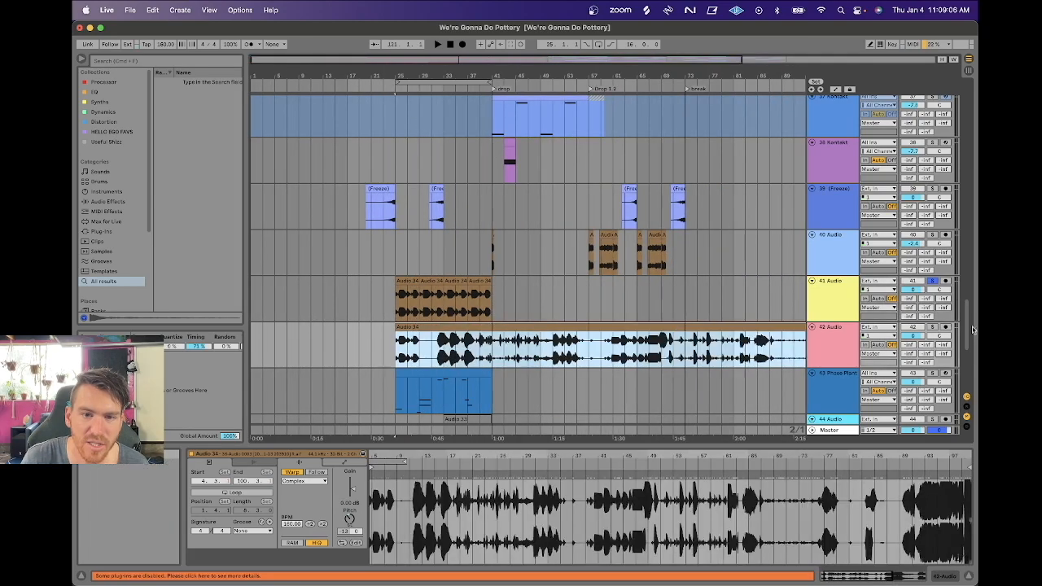
Extend the copied clip on track 42 at both its start and end to reveal the whole recording, about 144 bars long.
{"action": "left_click_drag", "start_coordinate": [391, 76], "coordinate": [391, 41]}
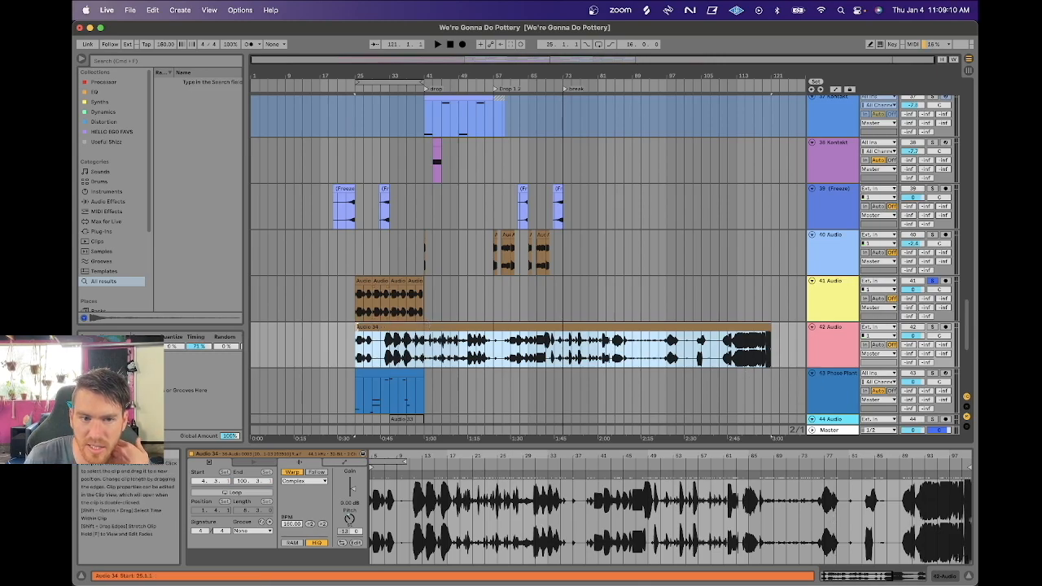
{"action": "left_click_drag", "start_coordinate": [356, 328], "coordinate": [343, 328]}
{"action": "left_click_drag", "start_coordinate": [770, 328], "coordinate": [947, 313]}
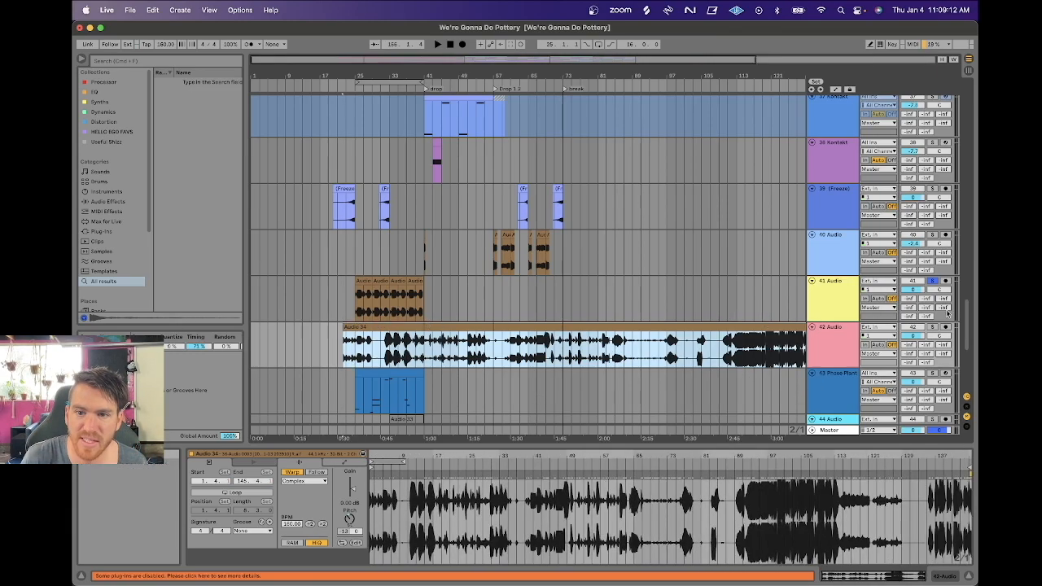
{"action": "left_click_drag", "start_coordinate": [700, 75], "coordinate": [700, 49]}
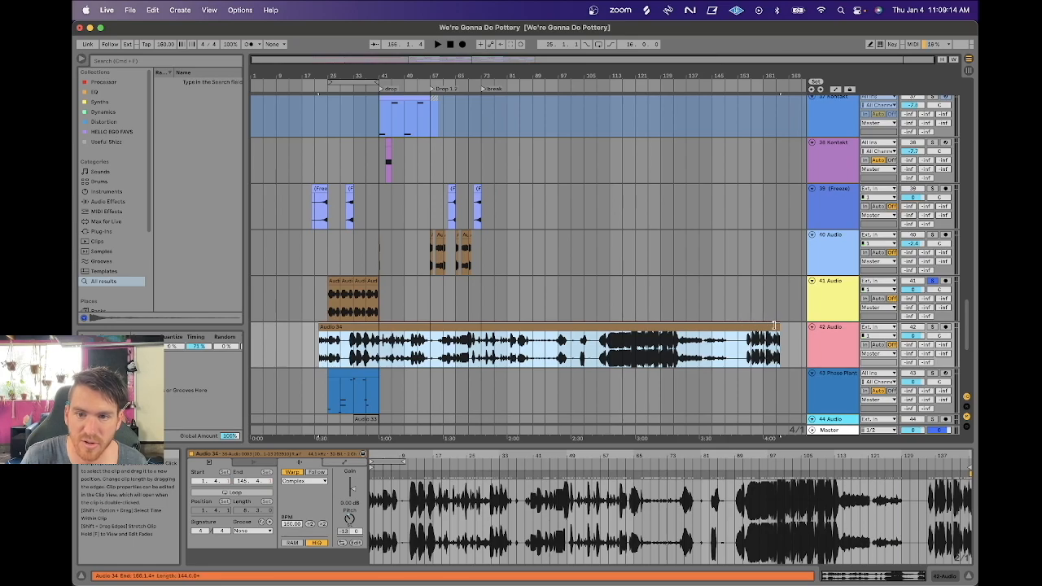
Solo track 42 Audio and play the full recording from bar 113, about bar 65 and bar 69.
{"action": "left_click", "coordinate": [597, 355]}
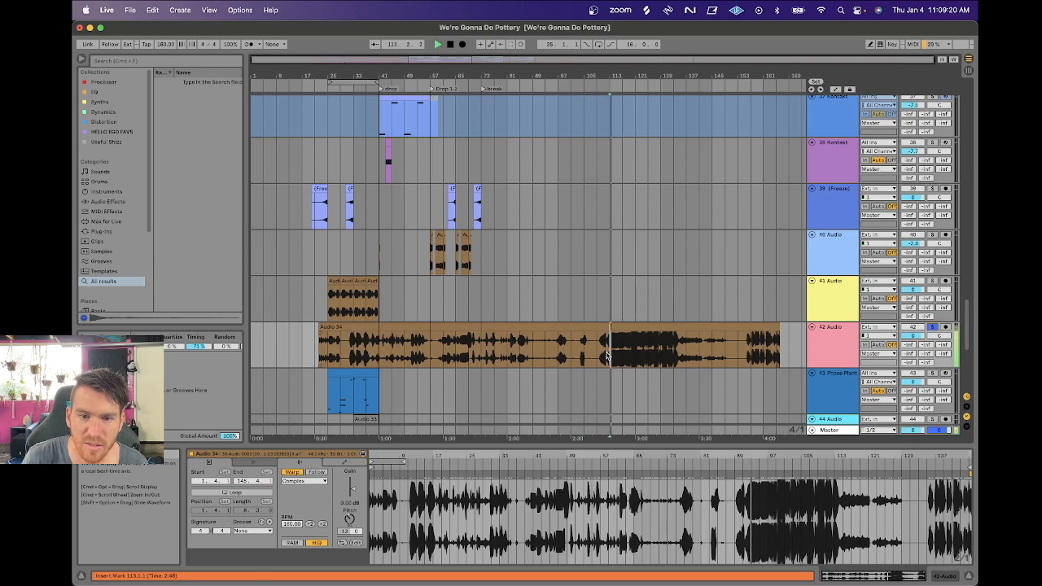
{"action": "left_click", "coordinate": [457, 354]}
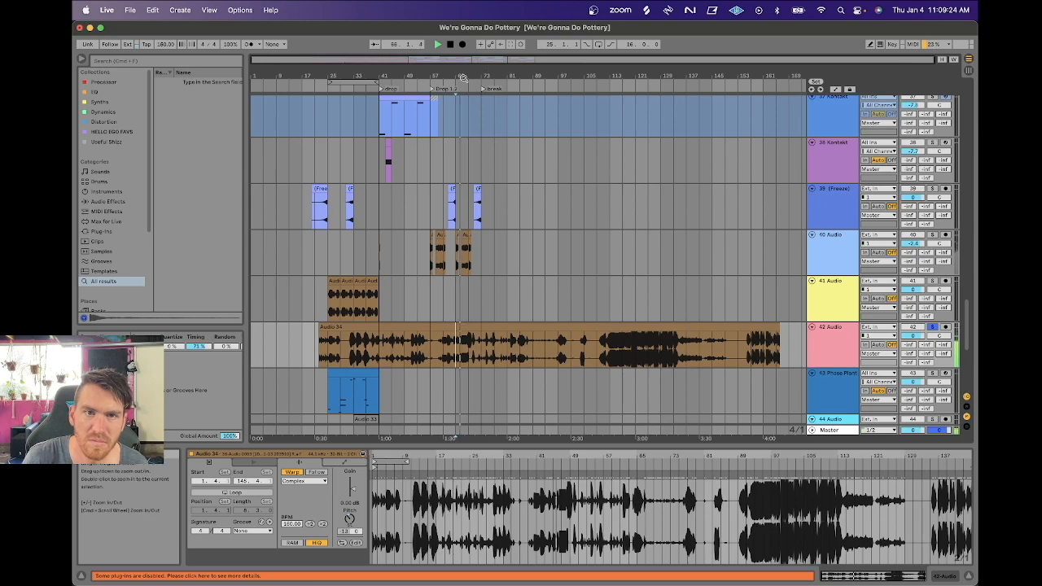
{"action": "key", "text": "plus"}
{"action": "key", "text": "plus"}
{"action": "key", "text": "plus"}
{"action": "left_click", "coordinate": [520, 359]}
{"action": "key", "text": "space"}
{"action": "key", "text": "space"}
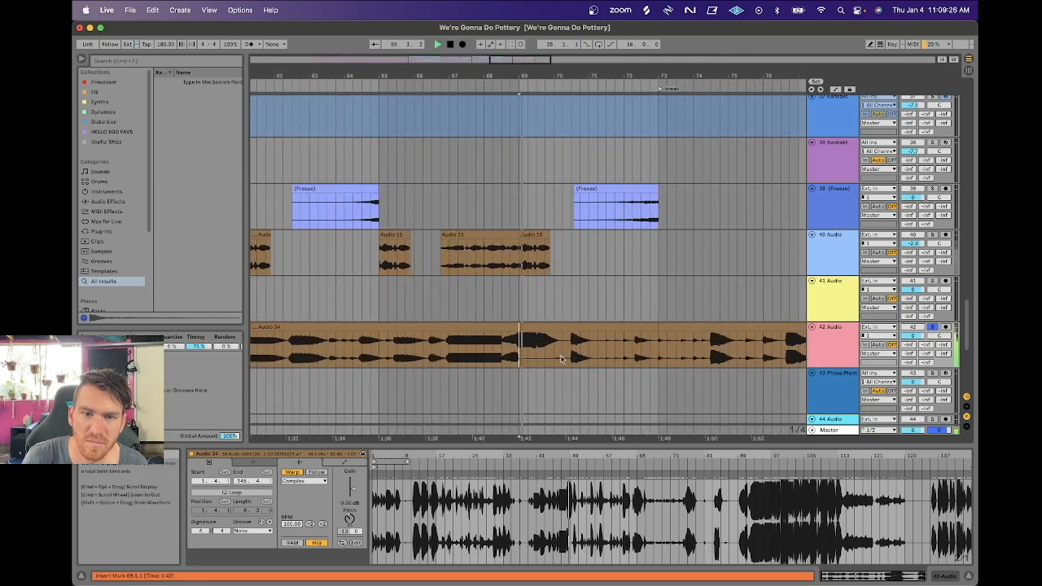
Play the recording on track 42 from about bar 71 and again from bar 51.
{"action": "left_click", "coordinate": [573, 354]}
{"action": "key", "text": "space"}
{"action": "key", "text": "space"}
{"action": "key", "text": "space"}
{"action": "key", "text": "minus"}
{"action": "key", "text": "minus"}
{"action": "key", "text": "minus"}
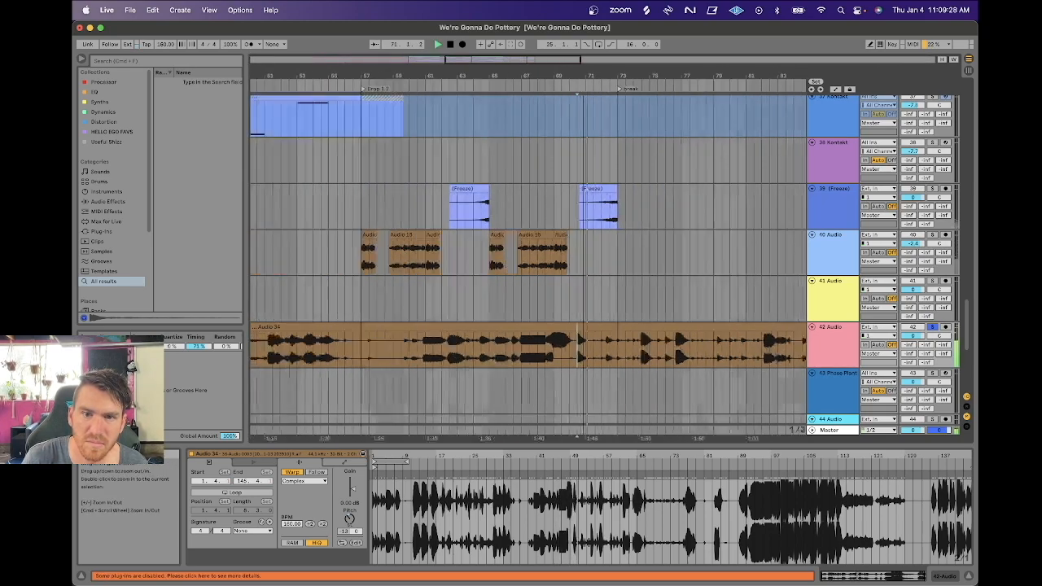
{"action": "key", "text": "space"}
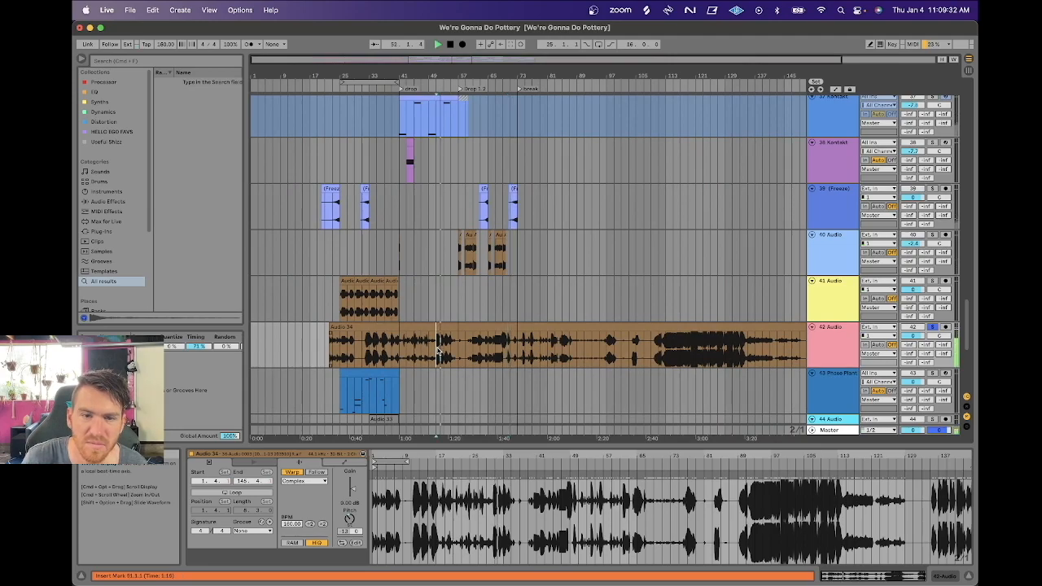
Select the range of chopped clips on 40 Audio after Drop 1.2 and locate the recording on track 42 at bar 63 for comparison.
{"action": "left_click", "coordinate": [831, 262]}
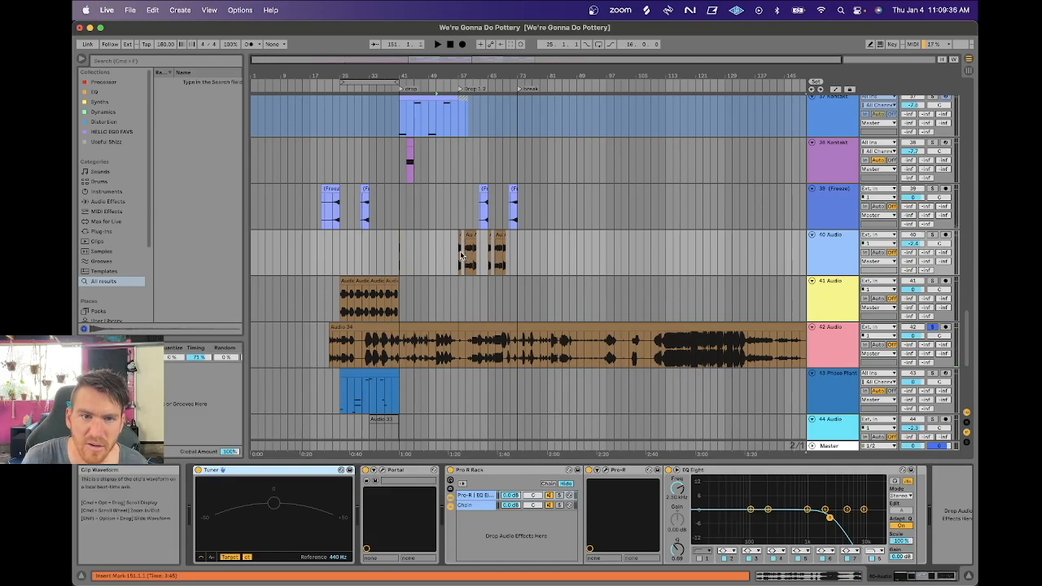
{"action": "left_click_drag", "start_coordinate": [454, 252], "coordinate": [558, 257]}
{"action": "left_click", "coordinate": [481, 348]}
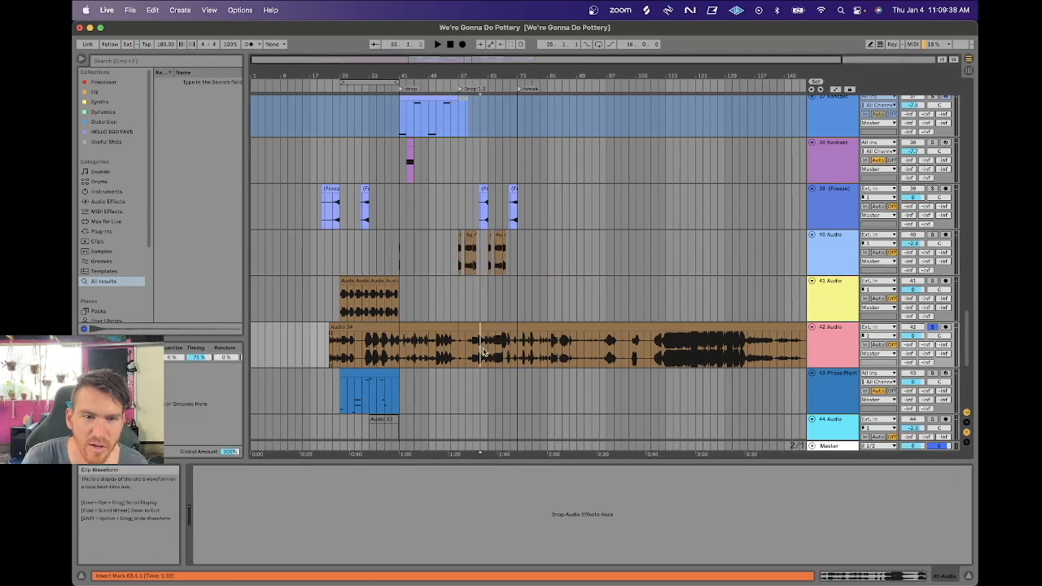
Audition the last sections of the long recording on track 42 Audio, then delete that track.
{"action": "left_click", "coordinate": [734, 348]}
{"action": "key", "text": "space"}
{"action": "key", "text": "space"}
{"action": "scroll", "coordinate": [731, 352], "scroll_direction": "right", "scroll_amount": 3}
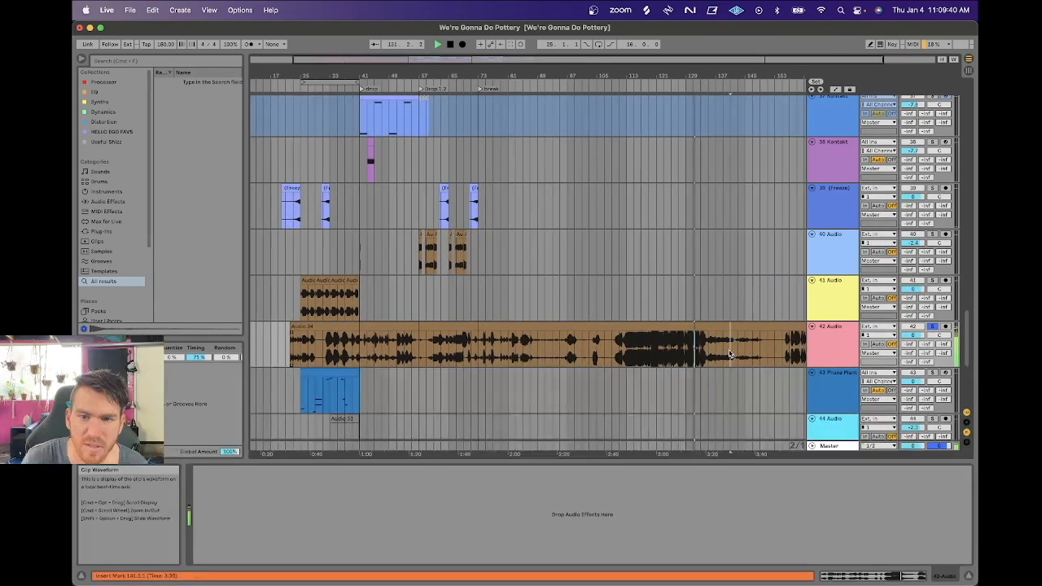
{"action": "left_click", "coordinate": [730, 352]}
{"action": "key", "text": "space"}
{"action": "key", "text": "space"}
{"action": "scroll", "coordinate": [729, 353], "scroll_direction": "right", "scroll_amount": 4}
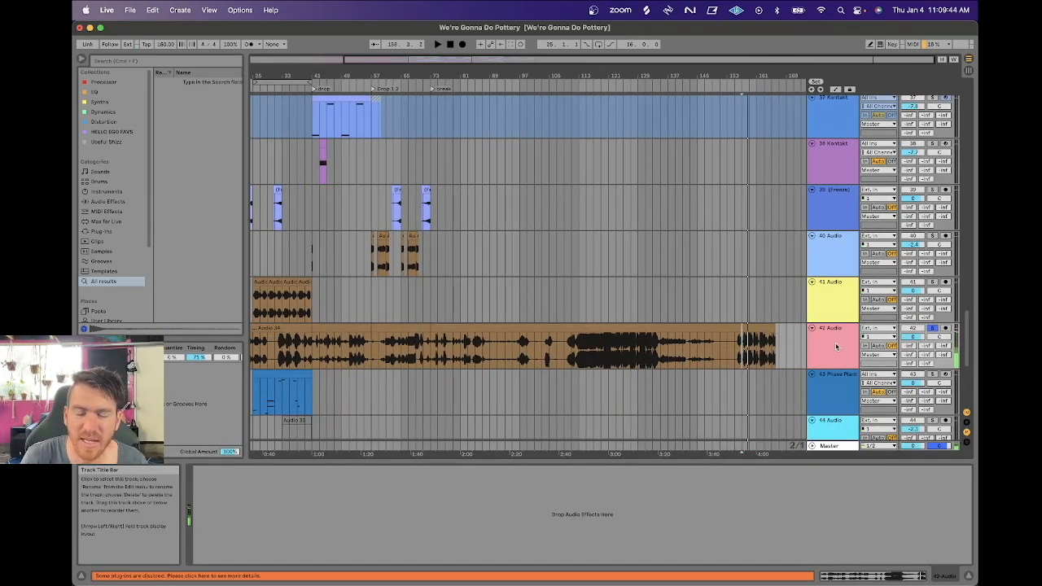
{"action": "key", "text": "super+BackSpace"}
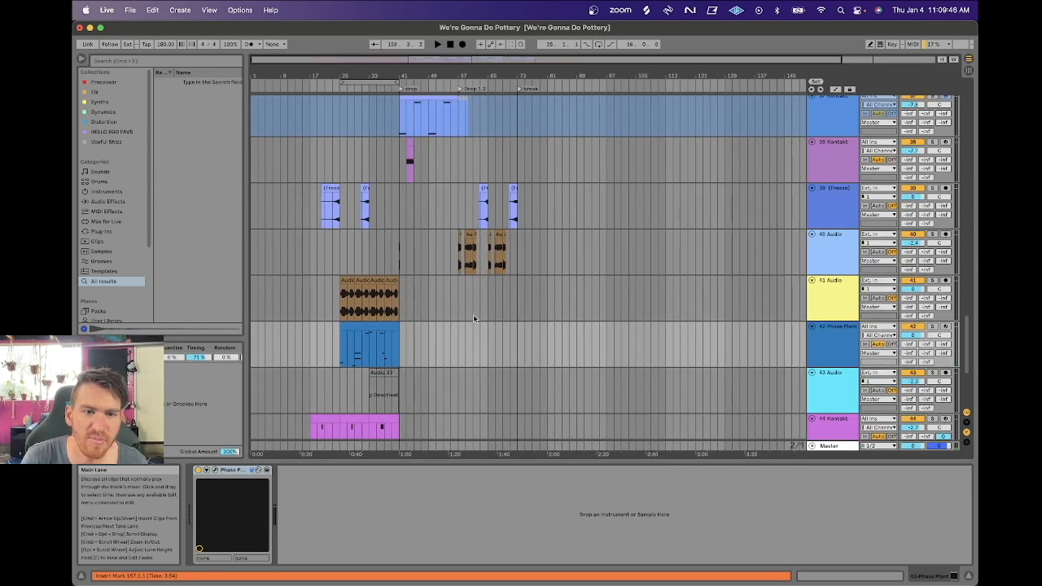
Bring up the device chains of 40 Audio and 41 Audio and view the Morph EQ plug-in window on track 41.
{"action": "mouse_move", "coordinate": [348, 74]}
{"action": "left_mouse_down"}
{"action": "mouse_move", "coordinate": [402, 170]}
{"action": "mouse_move", "coordinate": [510, 249]}
{"action": "left_mouse_up"}
{"action": "left_click", "coordinate": [511, 253]}
{"action": "left_click", "coordinate": [825, 259]}
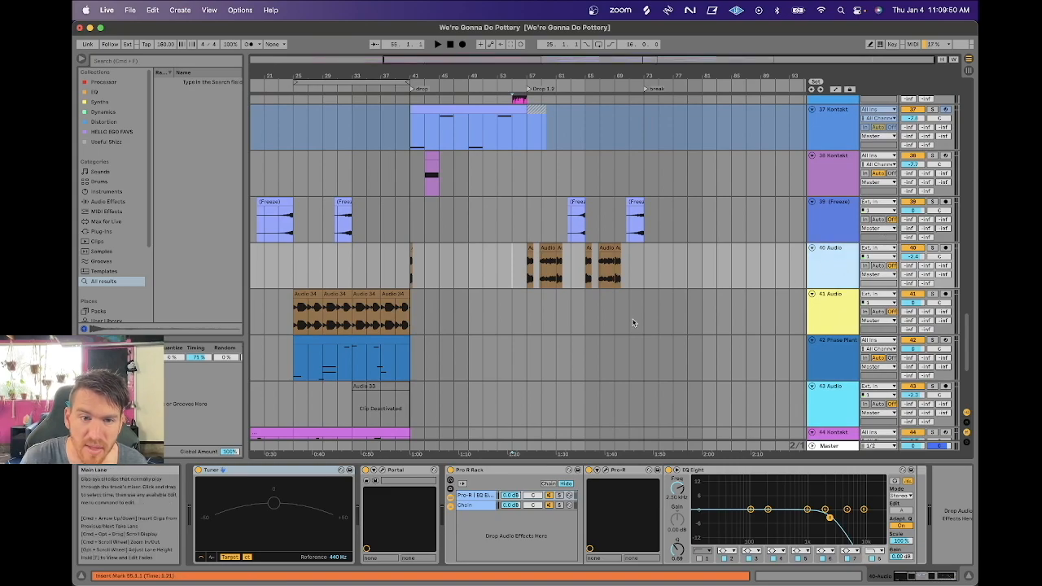
{"action": "left_click", "coordinate": [853, 319]}
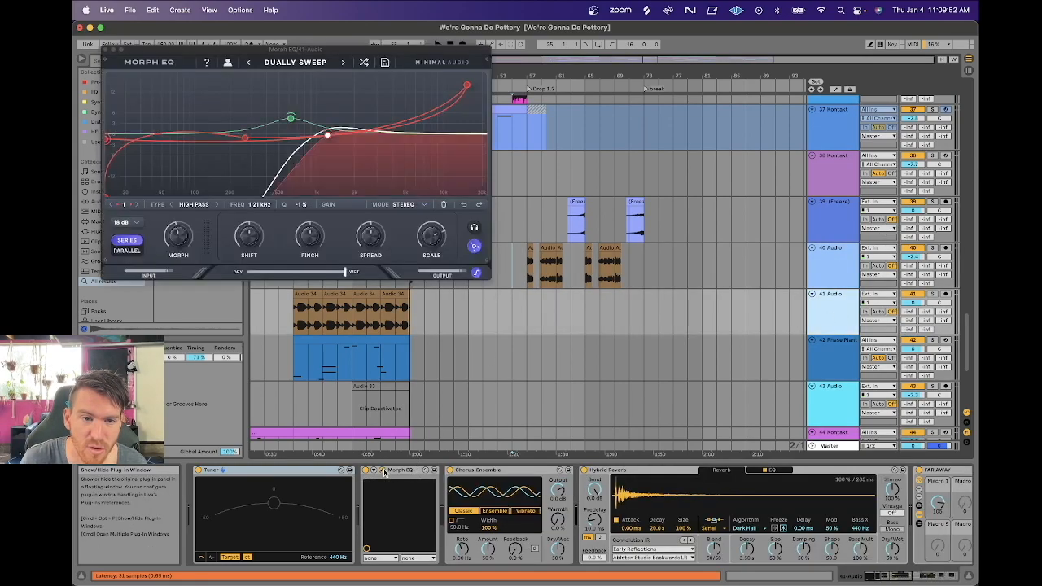
Play the first clip on 41 Audio from bar 25, view its Hybrid Reverb, FAR AWAY and Auto Filter devices, and close the Morph EQ window.
{"action": "left_click", "coordinate": [304, 293]}
{"action": "key", "text": "space"}
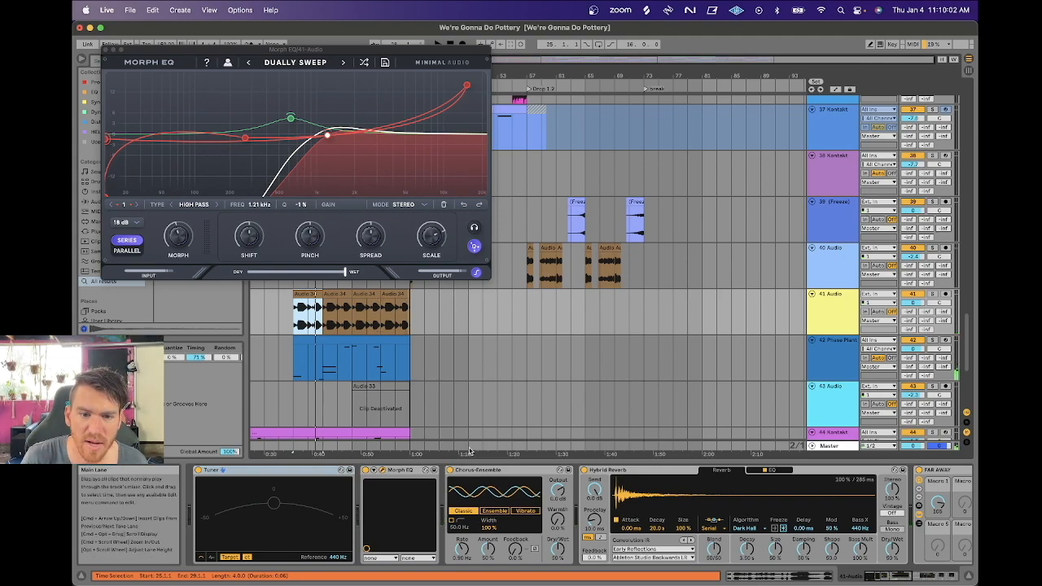
{"action": "left_click", "coordinate": [649, 470]}
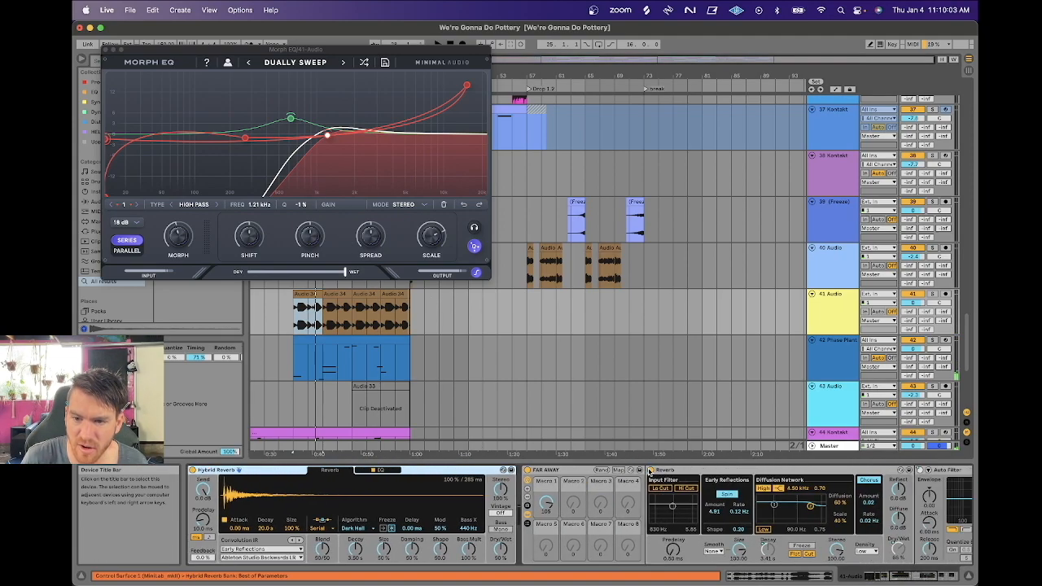
{"action": "left_click", "coordinate": [588, 470]}
{"action": "left_click", "coordinate": [107, 50]}
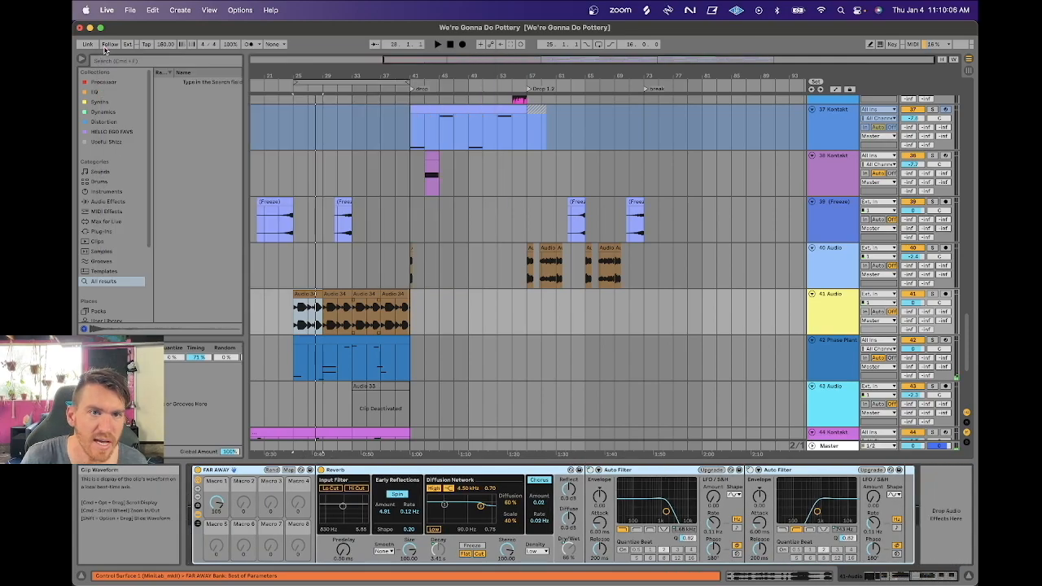
Play 40 Audio soloed from the Drop 1.2 marker at bar 57.
{"action": "left_click", "coordinate": [521, 253]}
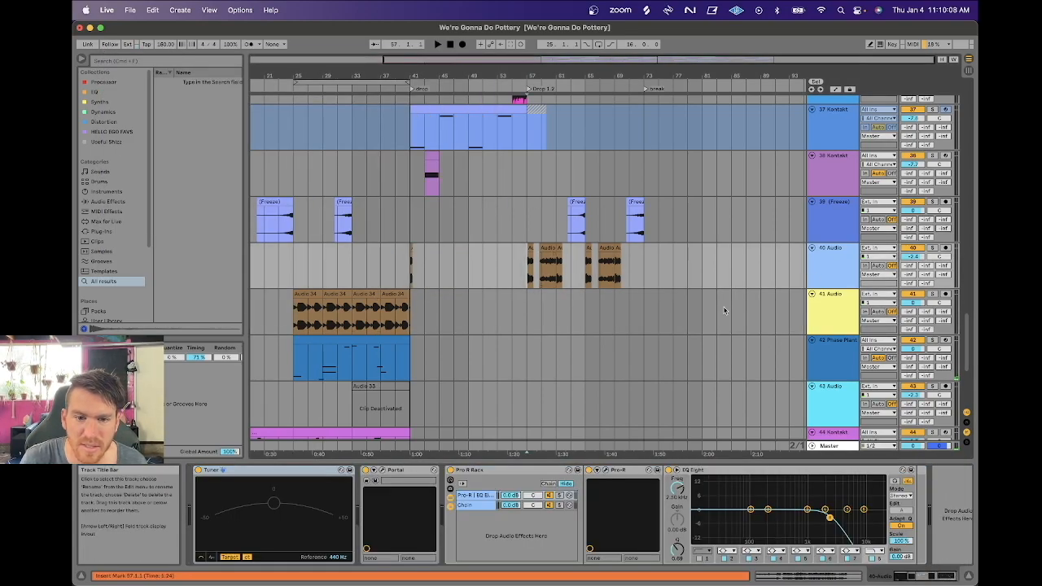
{"action": "key", "text": "space"}
{"action": "left_click", "coordinate": [934, 248]}
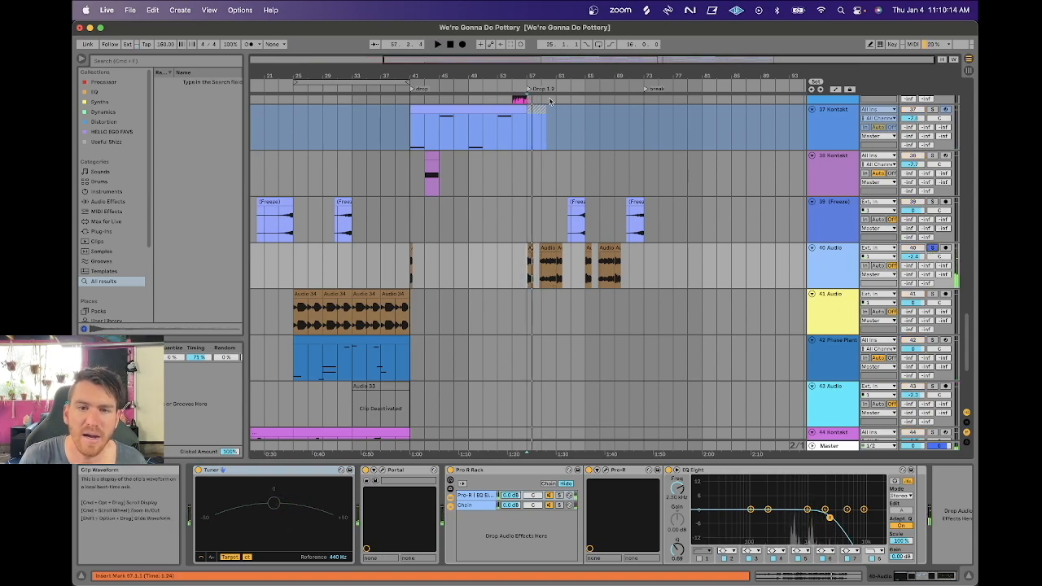
{"action": "left_click_drag", "start_coordinate": [531, 73], "coordinate": [582, 74]}
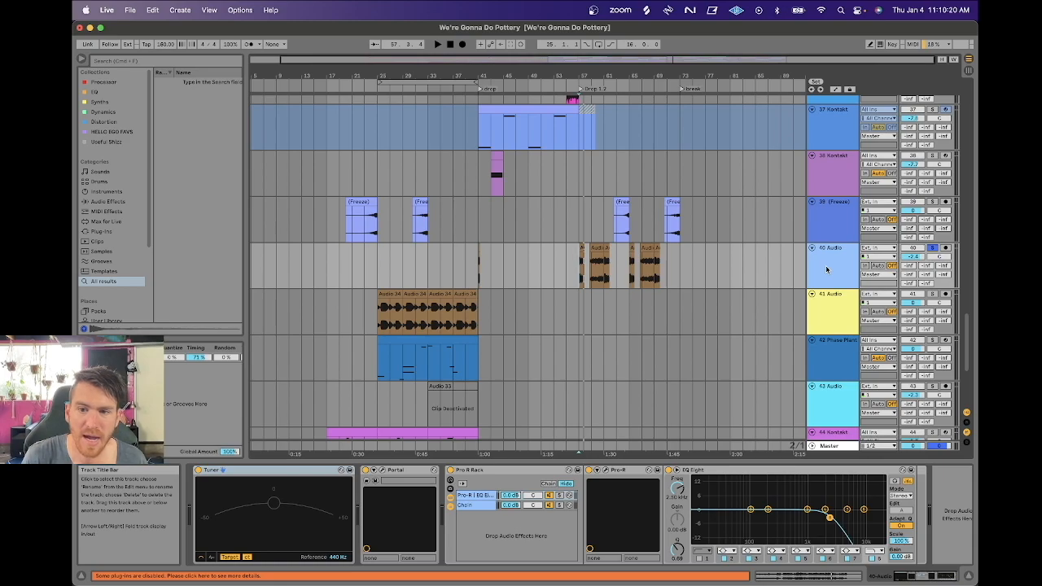
Look through the device chains of the tracks above 40 Audio, from 36 (Freeze) up to the 25 EM_Table track.
{"action": "scroll", "coordinate": [826, 269], "scroll_direction": "up", "scroll_amount": 3}
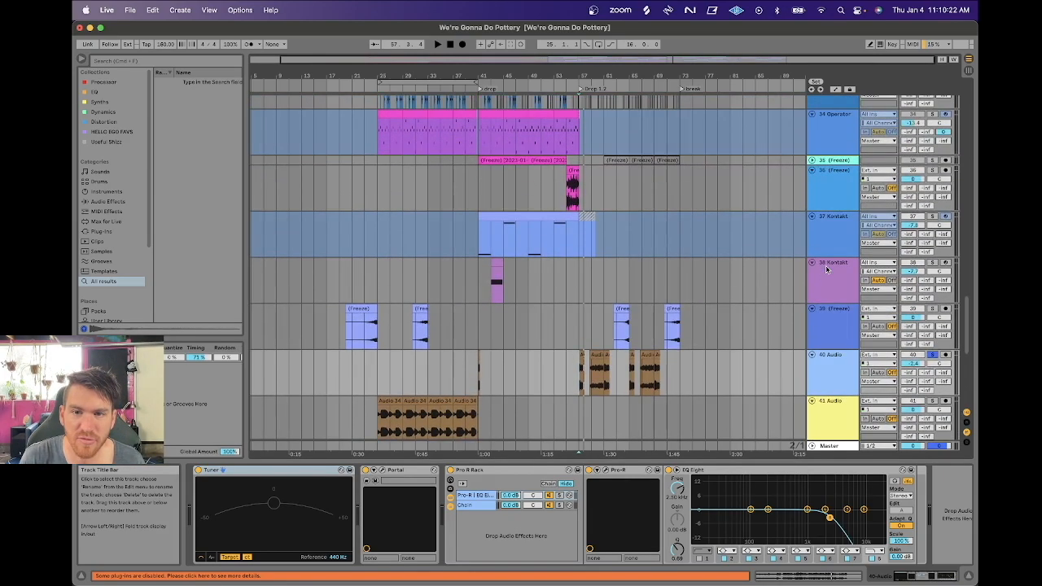
{"action": "left_click", "coordinate": [832, 228]}
{"action": "scroll", "coordinate": [832, 204], "scroll_direction": "up", "scroll_amount": 1}
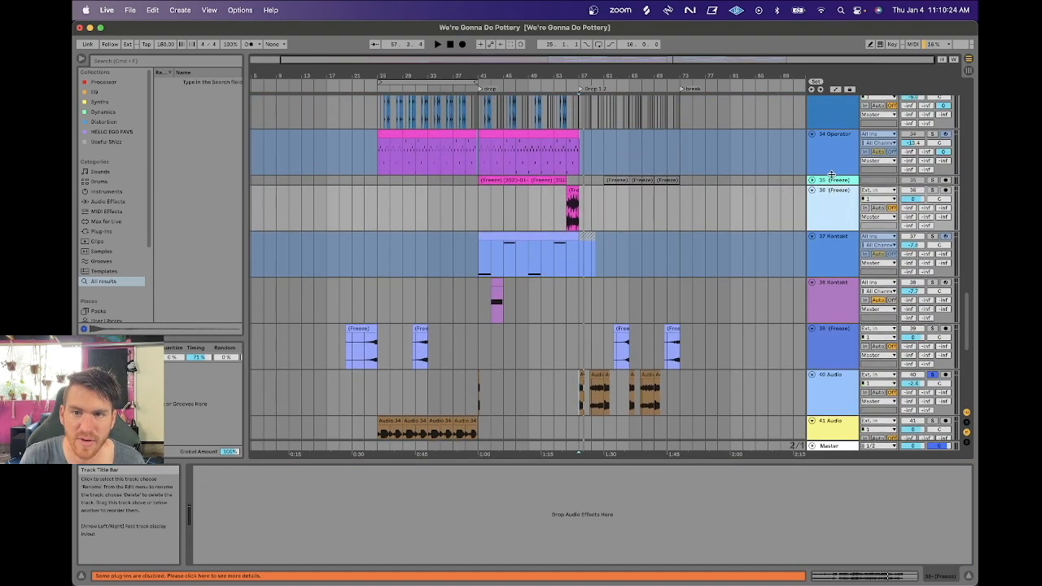
{"action": "left_click", "coordinate": [831, 173]}
{"action": "scroll", "coordinate": [831, 195], "scroll_direction": "up", "scroll_amount": 4}
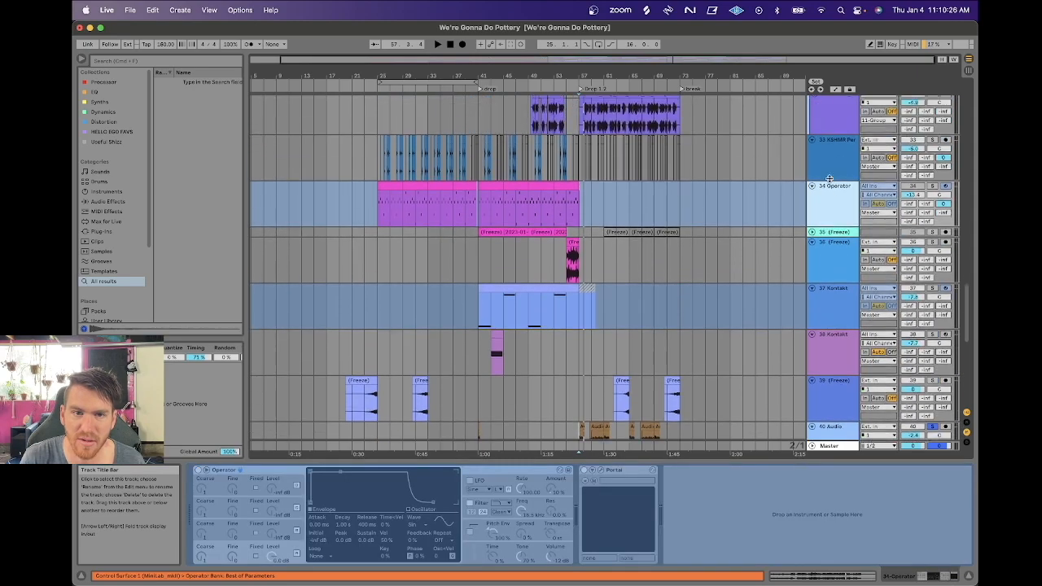
{"action": "left_click", "coordinate": [831, 206]}
{"action": "scroll", "coordinate": [830, 206], "scroll_direction": "up", "scroll_amount": 1}
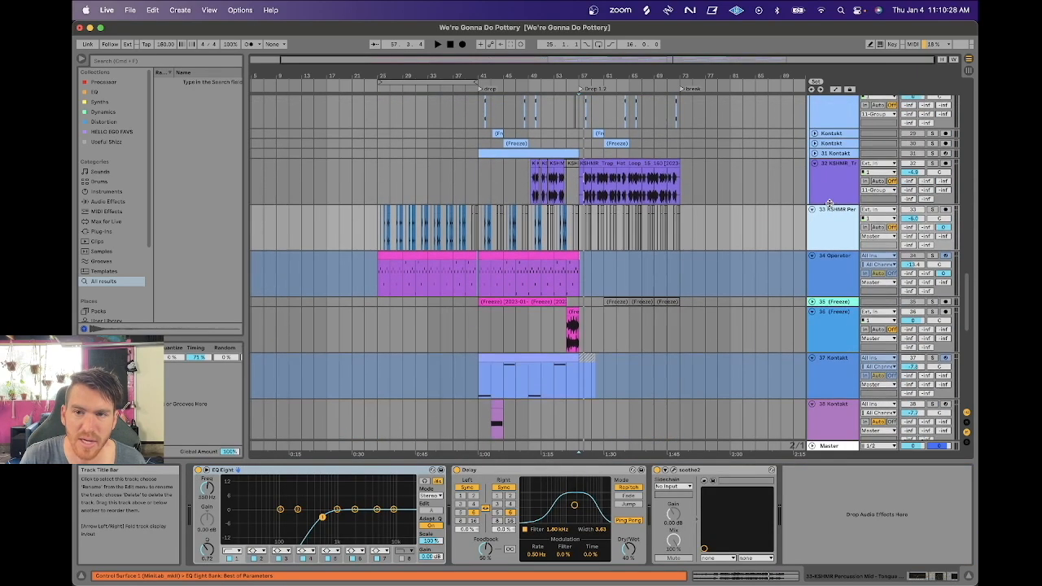
{"action": "left_click", "coordinate": [829, 201]}
{"action": "scroll", "coordinate": [830, 205], "scroll_direction": "up", "scroll_amount": 3}
{"action": "left_click", "coordinate": [835, 231]}
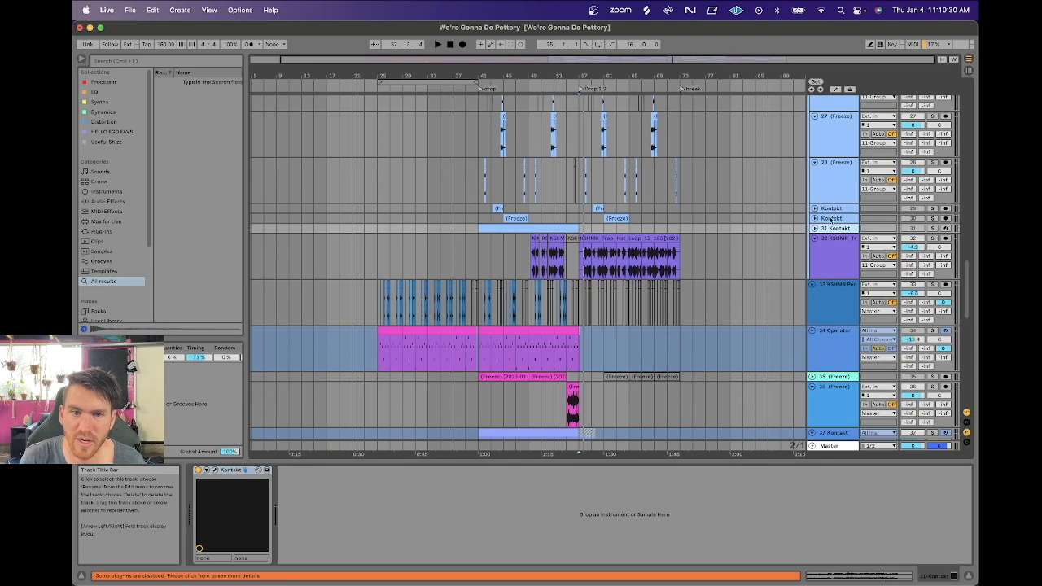
{"action": "left_click", "coordinate": [831, 218]}
{"action": "left_click", "coordinate": [831, 210]}
{"action": "scroll", "coordinate": [831, 209], "scroll_direction": "up", "scroll_amount": 8}
{"action": "left_click", "coordinate": [834, 357]}
{"action": "left_click", "coordinate": [834, 380]}
{"action": "left_click", "coordinate": [832, 342]}
{"action": "left_click", "coordinate": [830, 281]}
{"action": "left_click", "coordinate": [831, 249]}
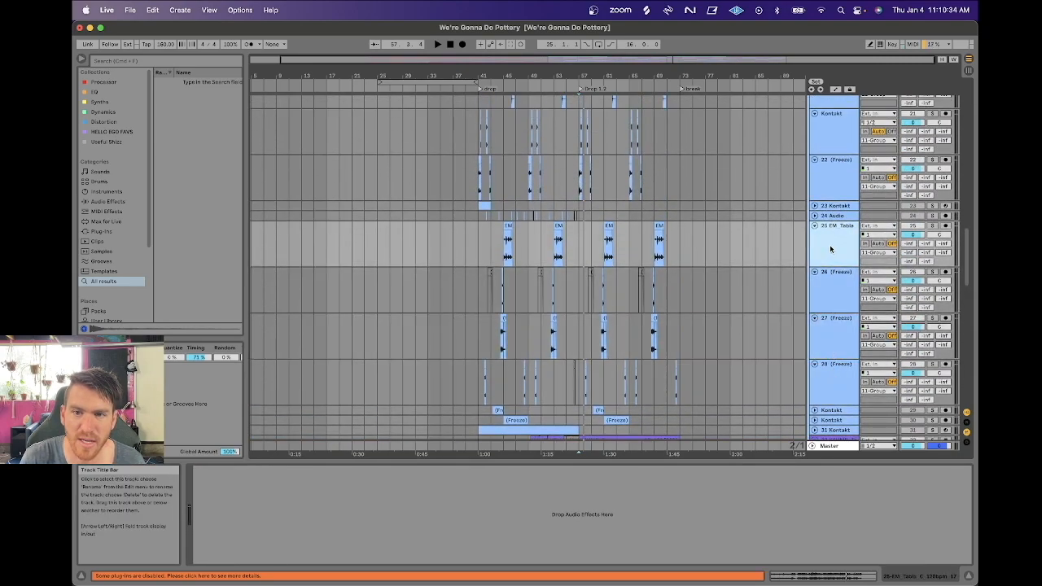
Browse the Max for Live instruments and the Instruments category, widening the browser so the device names are readable.
{"action": "key", "text": "super+f"}
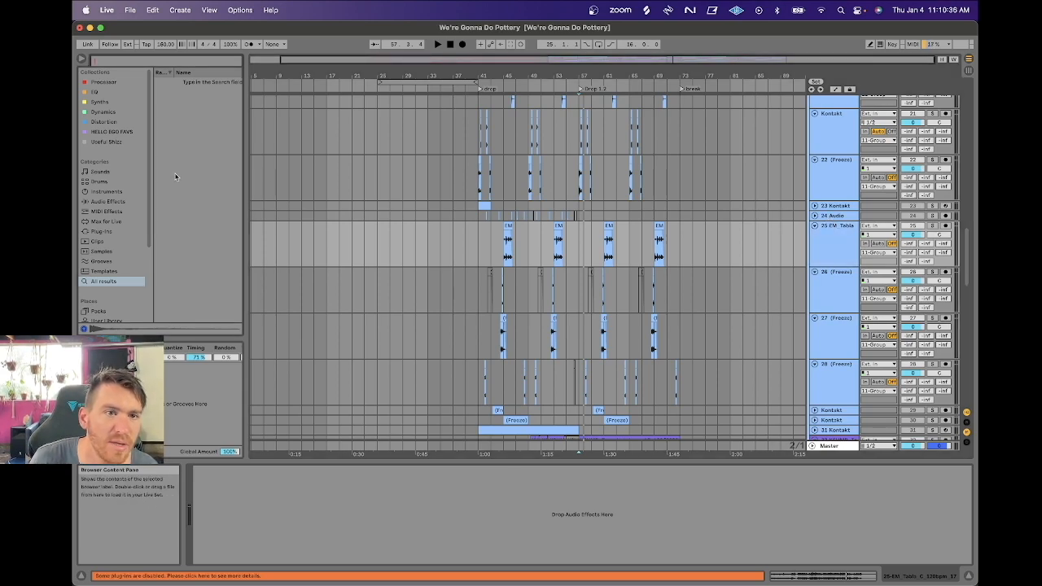
{"action": "left_click", "coordinate": [110, 220]}
{"action": "left_click_drag", "start_coordinate": [245, 146], "coordinate": [311, 145]}
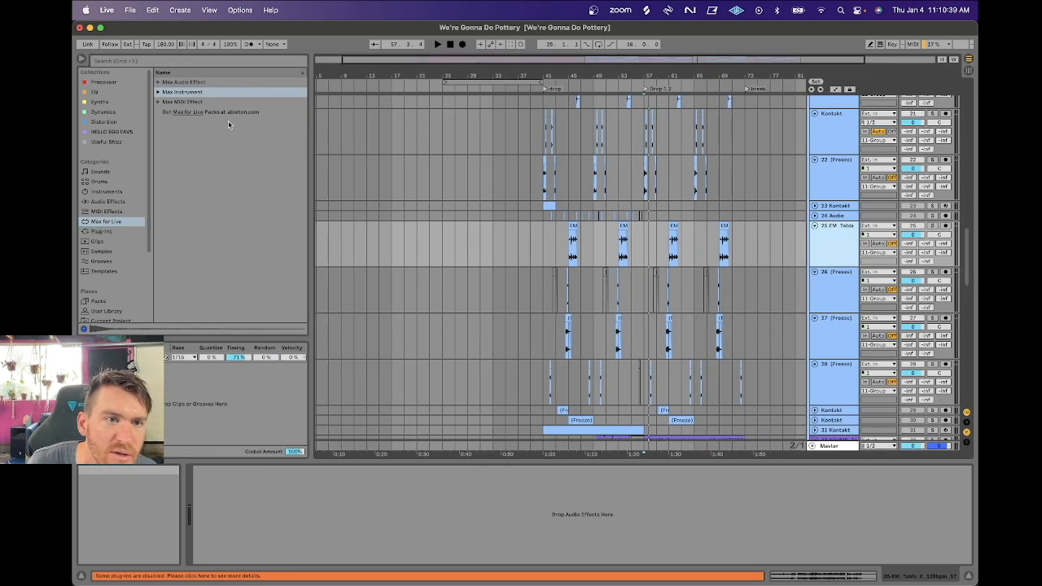
{"action": "left_click", "coordinate": [158, 92]}
{"action": "scroll", "coordinate": [209, 129], "scroll_direction": "down", "scroll_amount": 5}
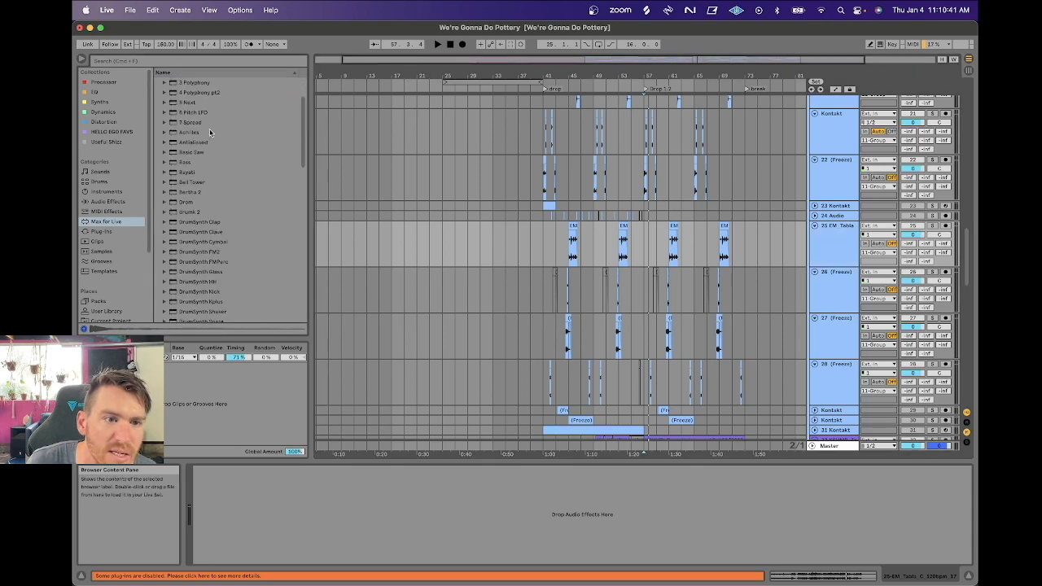
{"action": "left_click", "coordinate": [116, 202]}
{"action": "left_click", "coordinate": [112, 193]}
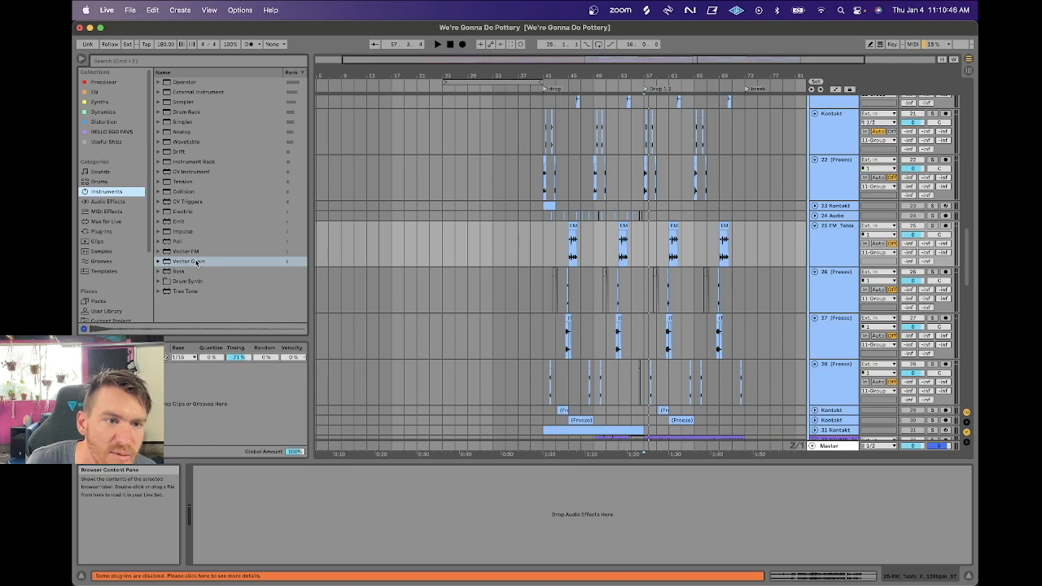
Insert a MIDI track below 40 Audio and load the Vector Grain instrument on it.
{"action": "left_click", "coordinate": [823, 247]}
{"action": "scroll", "coordinate": [822, 245], "scroll_direction": "down", "scroll_amount": 10}
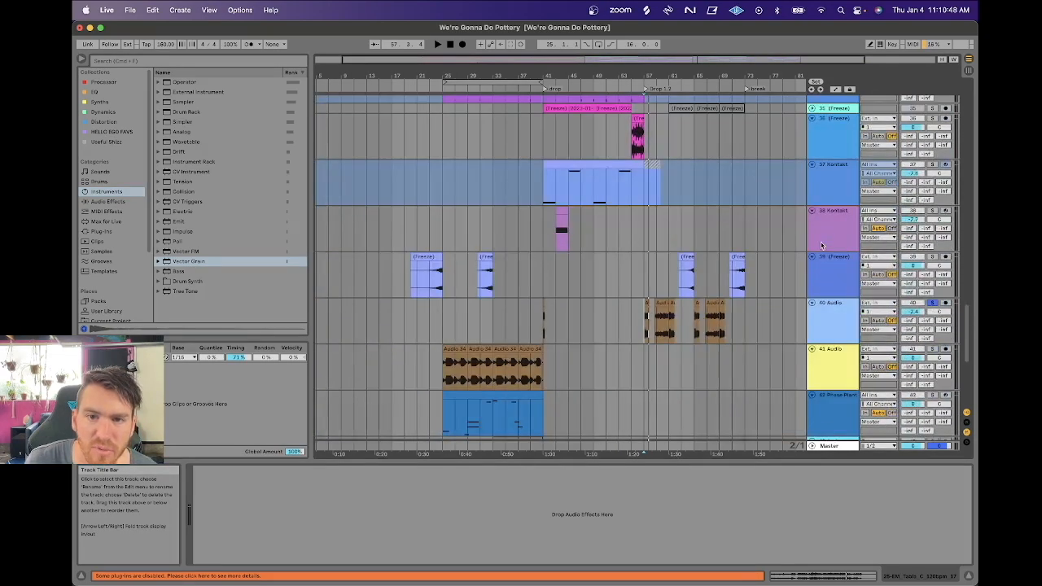
{"action": "left_click", "coordinate": [841, 317]}
{"action": "key", "text": "super+shift+t"}
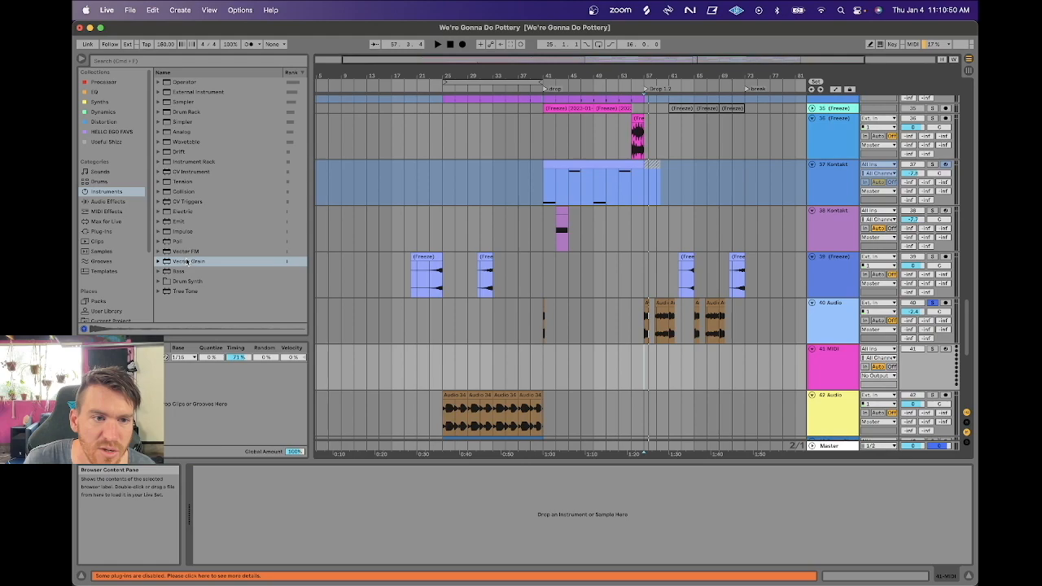
{"action": "left_click_drag", "start_coordinate": [186, 262], "coordinate": [833, 396]}
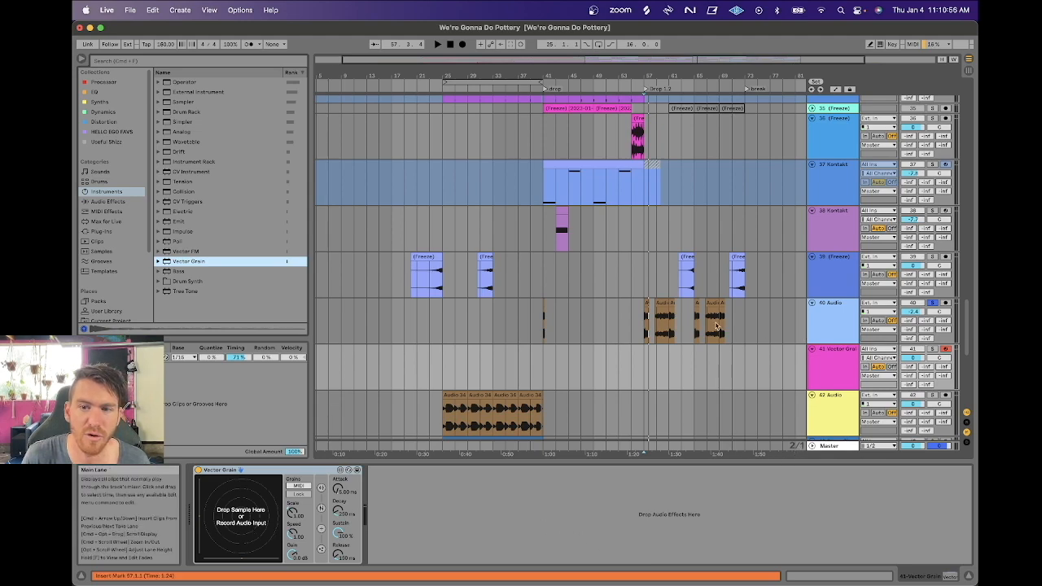
Delete the Vector Grain track.
{"action": "left_click", "coordinate": [841, 375]}
{"action": "key", "text": "Delete"}
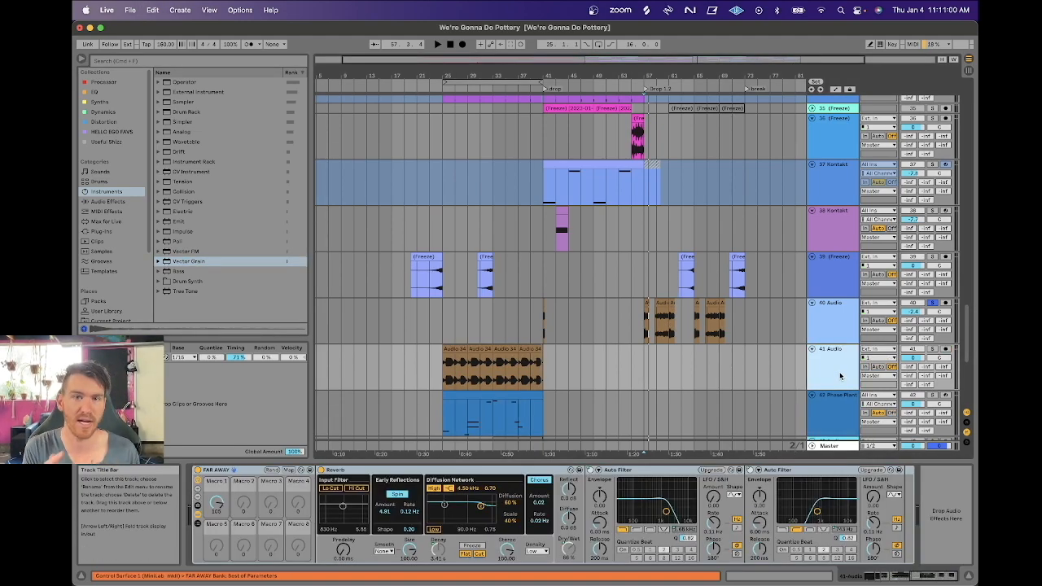
Insert an audio track below 40 Audio, copy the clip at bar 57 onto it and open the copy's sample view.
{"action": "left_click", "coordinate": [838, 321]}
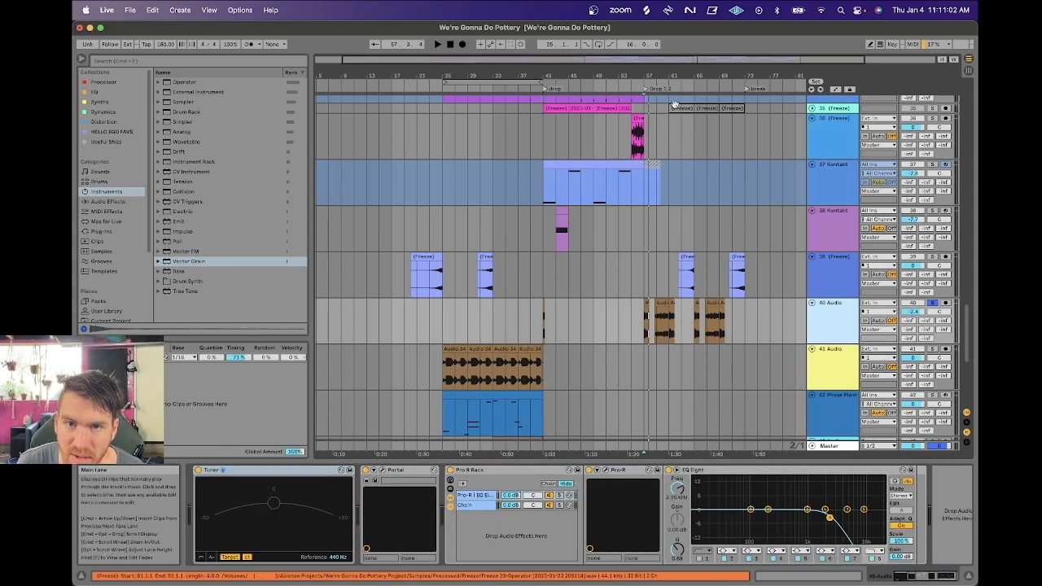
{"action": "left_click_drag", "start_coordinate": [657, 74], "coordinate": [545, 196]}
{"action": "left_click", "coordinate": [845, 315]}
{"action": "key", "text": "super+t"}
{"action": "mouse_move", "coordinate": [553, 303]}
{"action": "left_mouse_down"}
{"action": "mouse_move", "coordinate": [553, 350]}
{"action": "mouse_move", "coordinate": [553, 305]}
{"action": "left_mouse_up"}
{"action": "left_click", "coordinate": [562, 364]}
{"action": "double_click", "coordinate": [561, 365]}
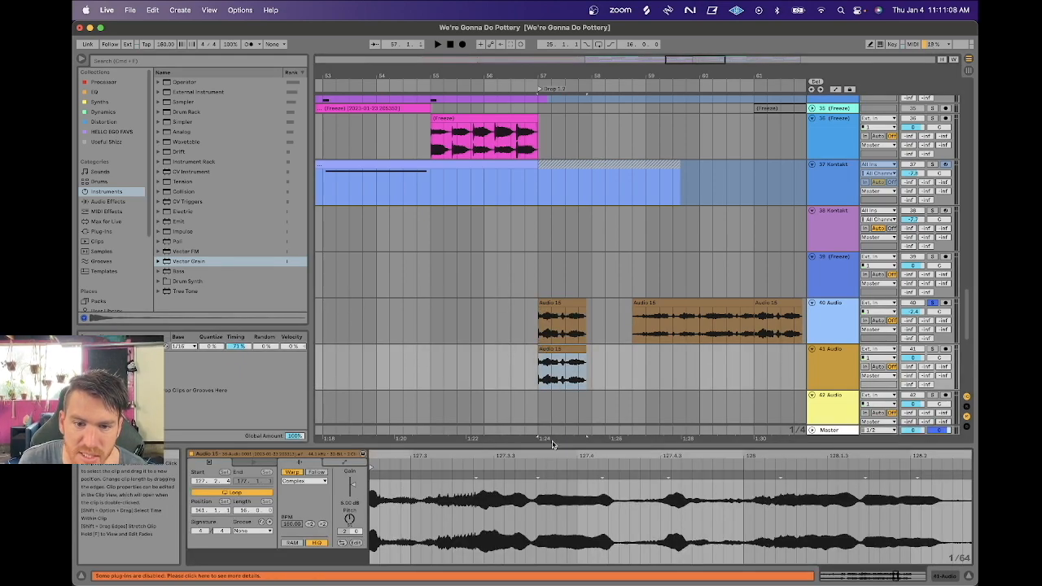
Extend the copied clip's start back to bar 1 and its end out to bar 125.
{"action": "left_click_drag", "start_coordinate": [586, 456], "coordinate": [586, 382]}
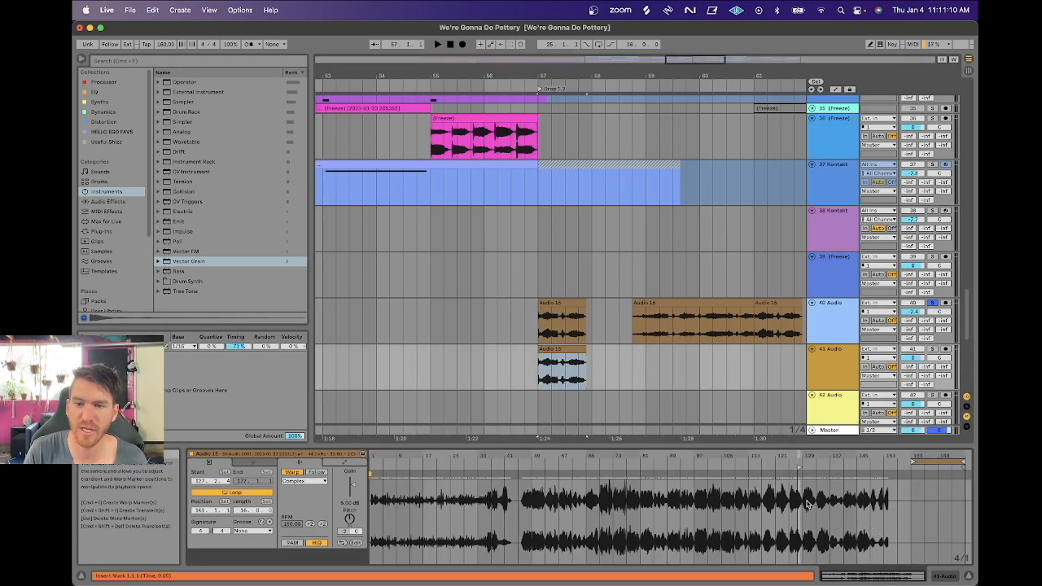
{"action": "left_click_drag", "start_coordinate": [559, 72], "coordinate": [616, 25]}
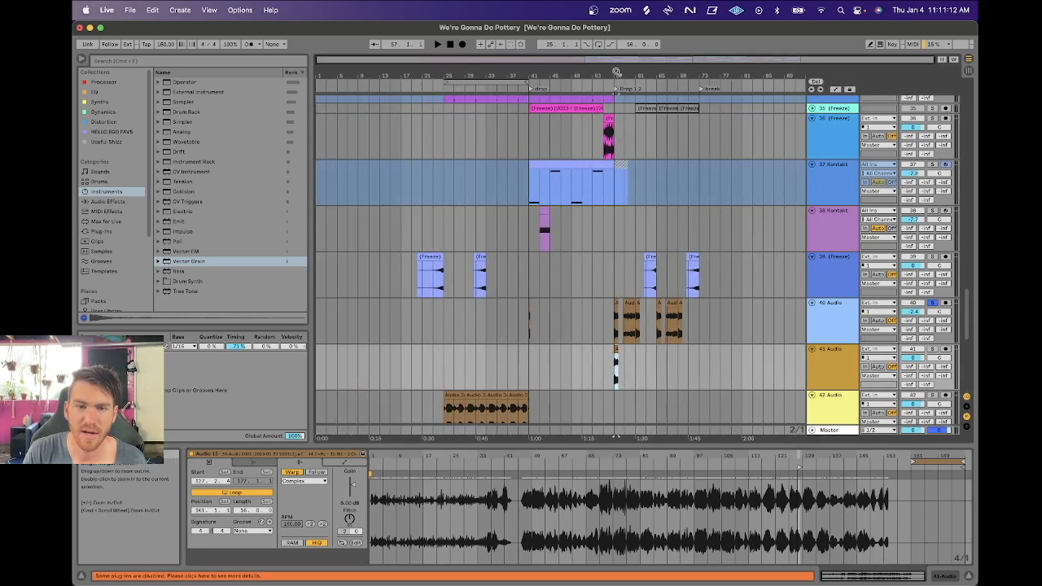
{"action": "left_click_drag", "start_coordinate": [616, 350], "coordinate": [317, 350]}
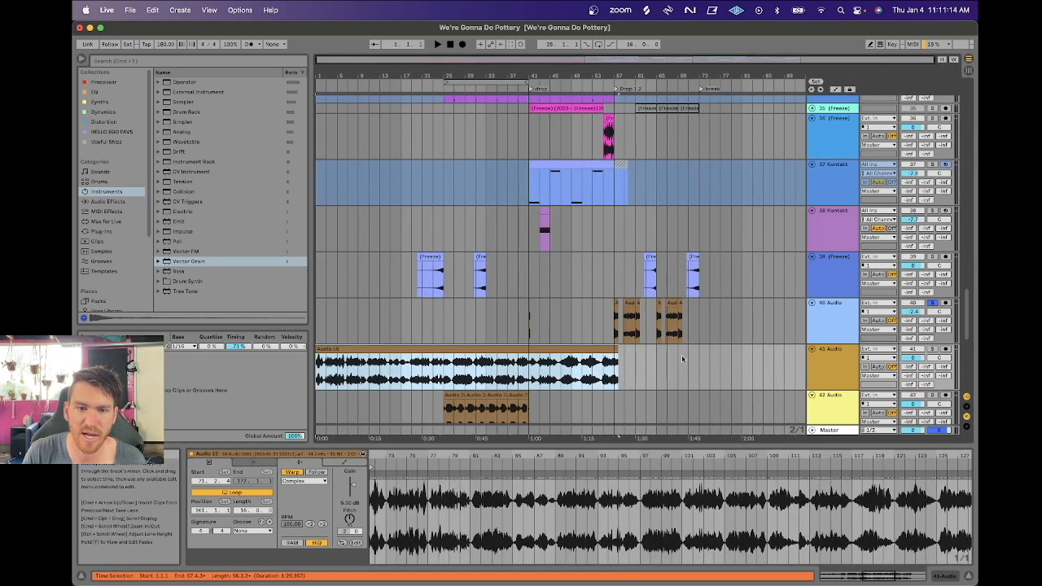
{"action": "left_click_drag", "start_coordinate": [613, 350], "coordinate": [973, 350]}
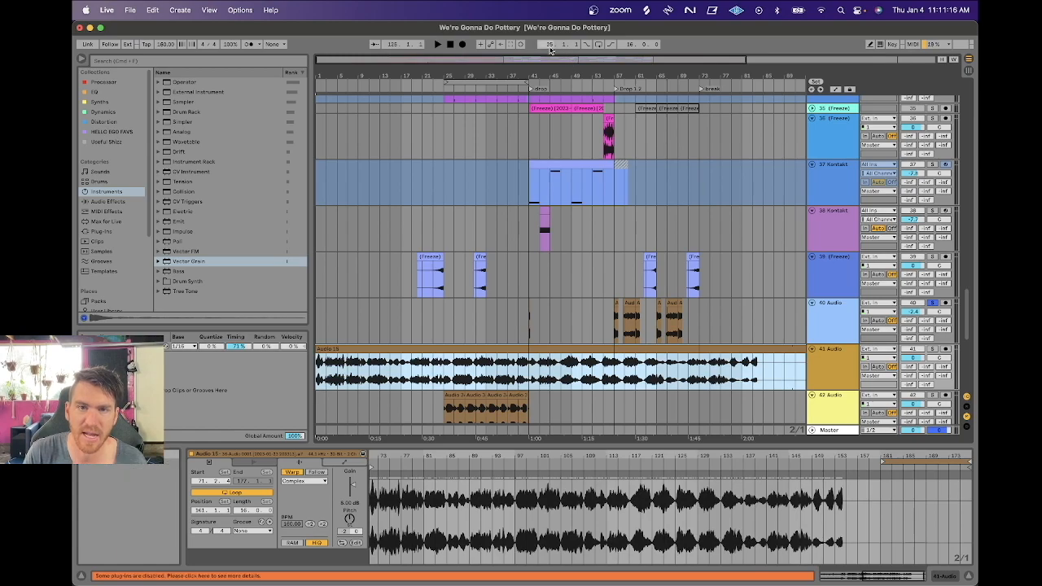
Reveal the recording's full beginning by shifting the clip later and extending its start, and reposition it near the start of the arrangement.
{"action": "left_click_drag", "start_coordinate": [543, 73], "coordinate": [543, 47]}
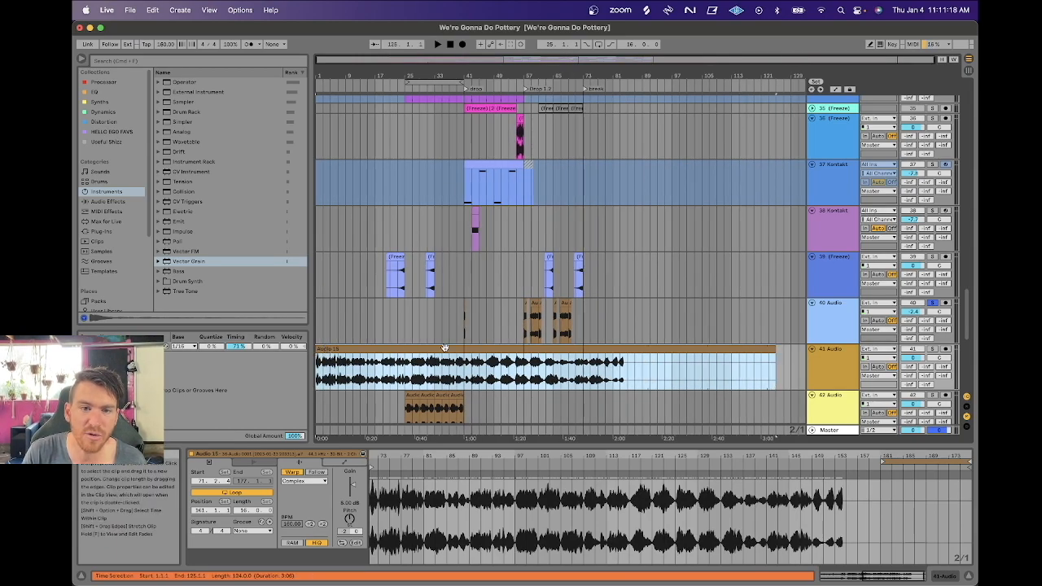
{"action": "left_click_drag", "start_coordinate": [445, 349], "coordinate": [668, 349]}
{"action": "left_click_drag", "start_coordinate": [539, 350], "coordinate": [317, 350]}
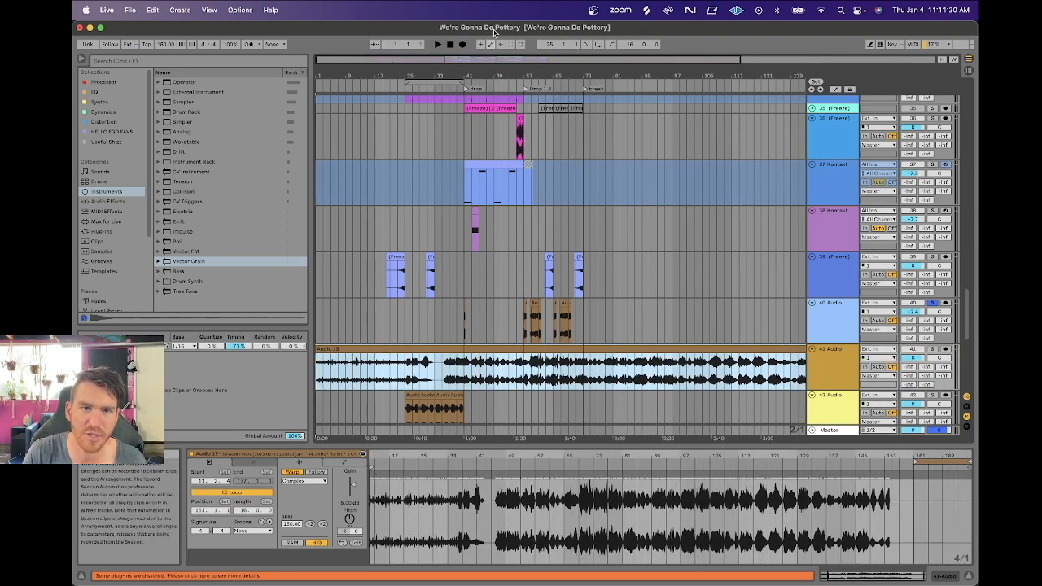
{"action": "left_click_drag", "start_coordinate": [482, 71], "coordinate": [482, 57]}
{"action": "left_click_drag", "start_coordinate": [335, 348], "coordinate": [640, 350]}
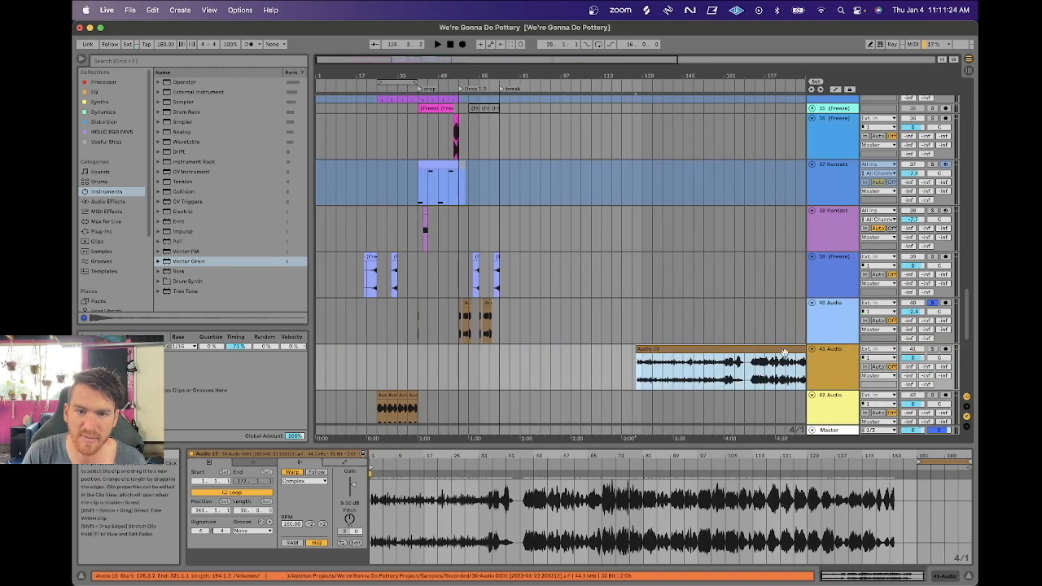
{"action": "left_click_drag", "start_coordinate": [774, 349], "coordinate": [469, 359]}
Solo 41 Audio and play the long recording from bars 57, 77 and 85.
{"action": "left_click", "coordinate": [460, 369]}
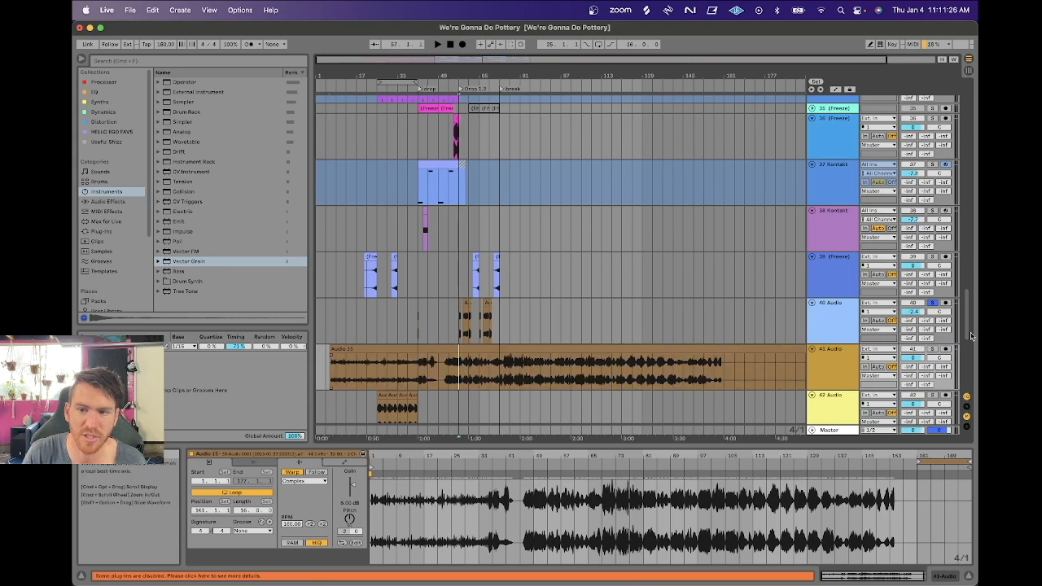
{"action": "key", "text": "space"}
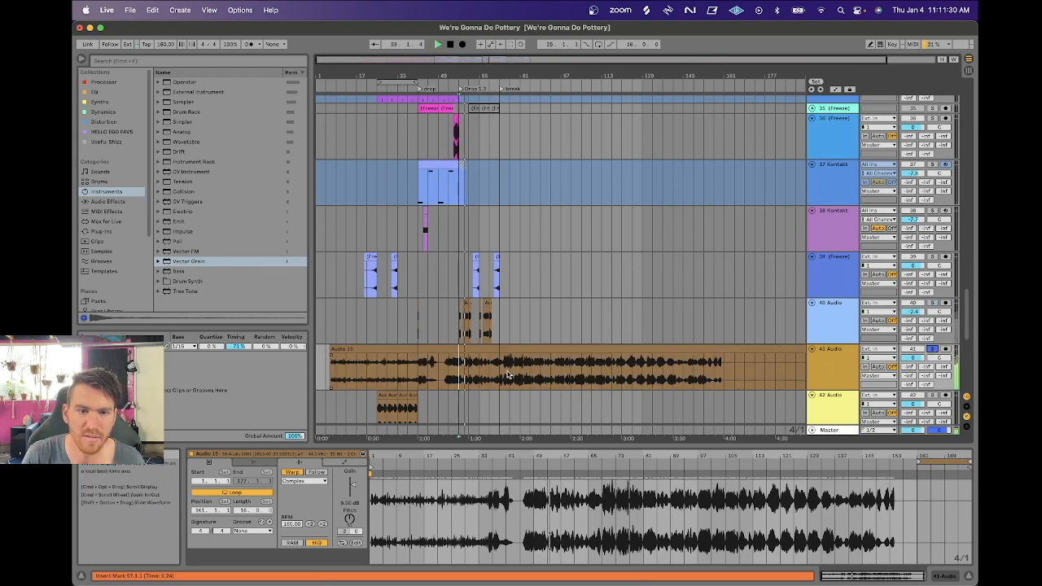
{"action": "key", "text": "space"}
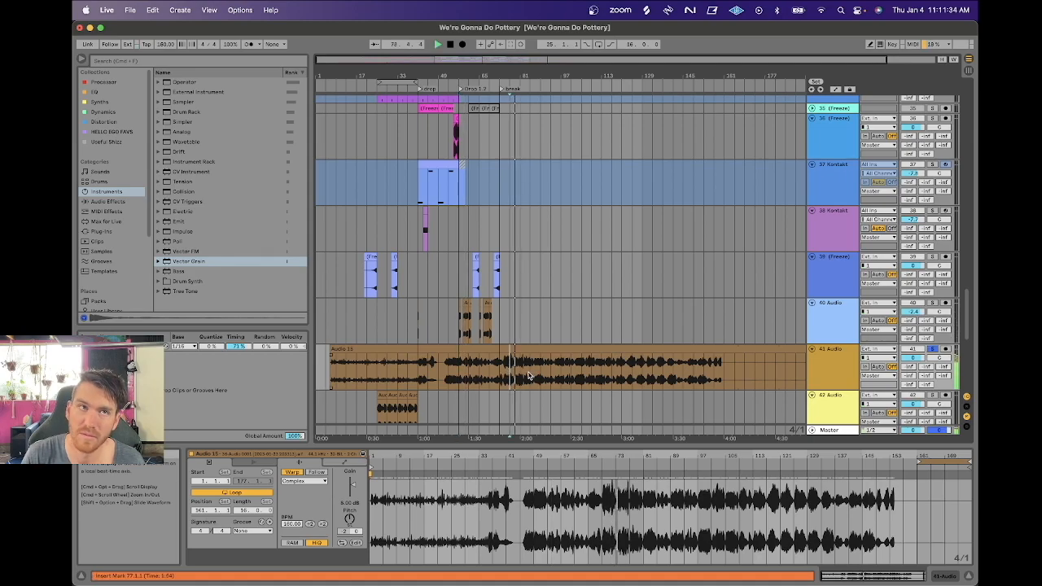
{"action": "key", "text": "space"}
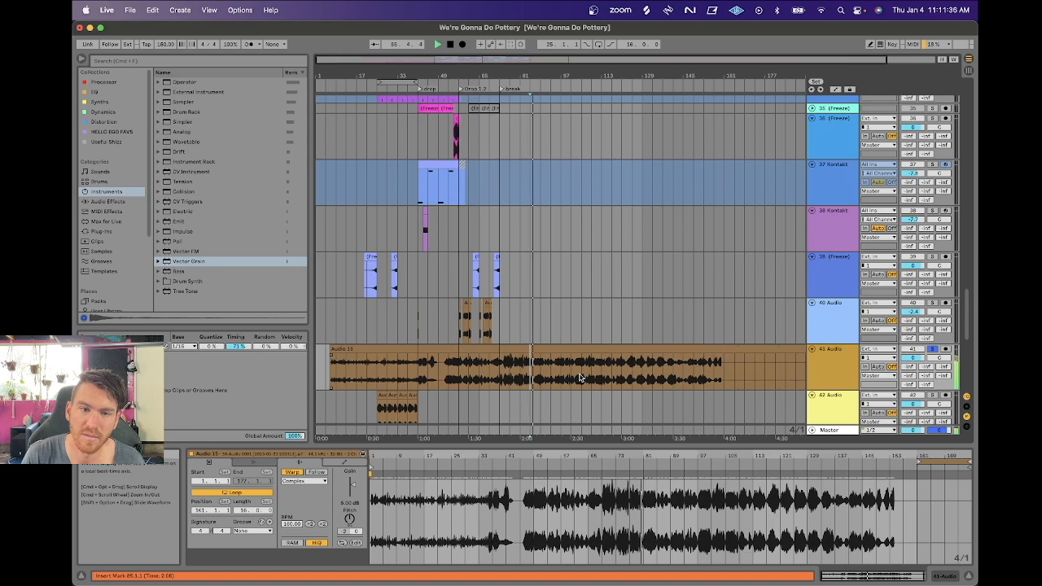
Audition successive later sections of the long recording on 41 Audio, including bars 137 and 149.
{"action": "left_click", "coordinate": [581, 378]}
{"action": "left_click", "coordinate": [604, 377]}
{"action": "left_click", "coordinate": [626, 377]}
{"action": "left_click", "coordinate": [642, 378]}
{"action": "left_click", "coordinate": [662, 378]}
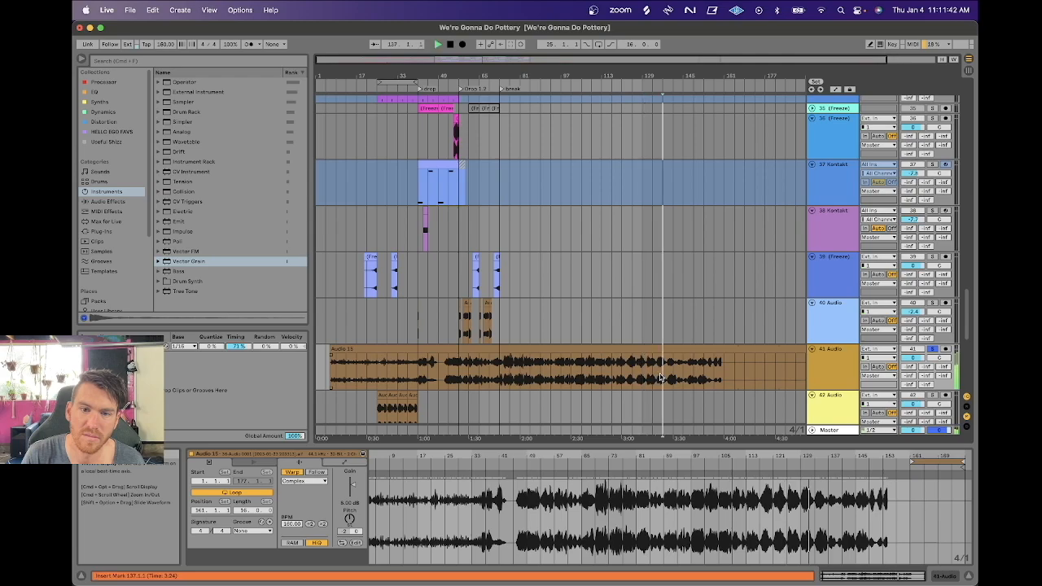
{"action": "left_click", "coordinate": [694, 375]}
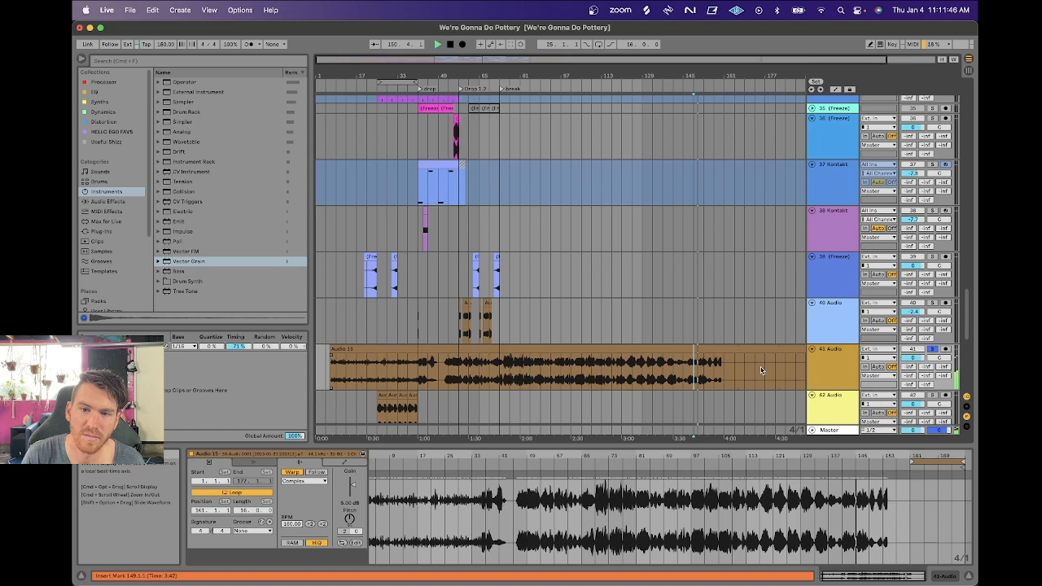
Split off and remove the empty tail of the long recording, and delete the 41 Audio track that holds it.
{"action": "key", "text": "super+e"}
{"action": "left_click", "coordinate": [749, 350]}
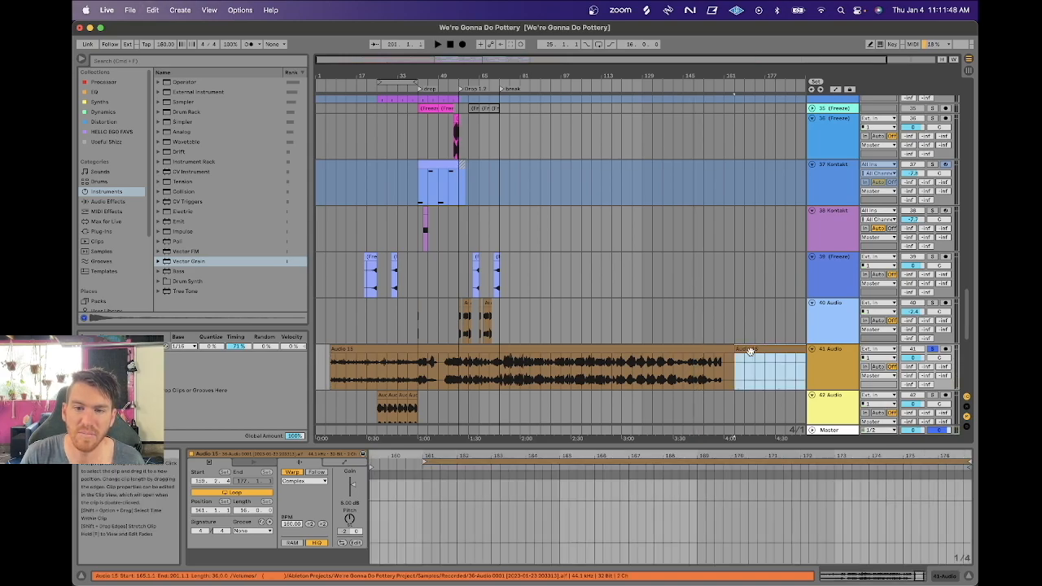
{"action": "key", "text": "Delete"}
{"action": "left_click", "coordinate": [714, 350]}
{"action": "left_click", "coordinate": [838, 375]}
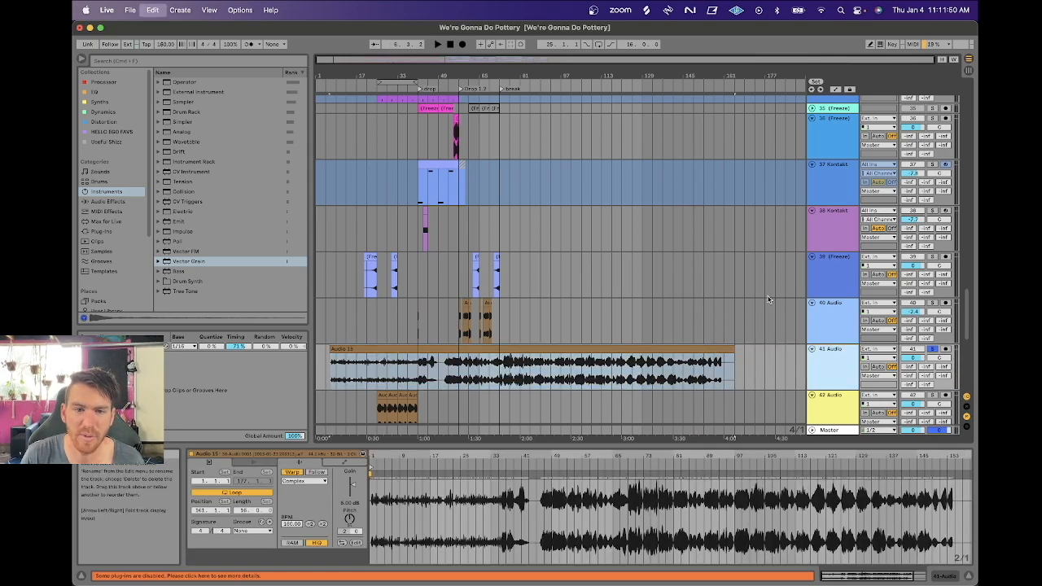
{"action": "key", "text": "Delete"}
Play the soloed 40 Audio clips from bar 57 and examine the track's effect chain.
{"action": "left_click", "coordinate": [462, 311]}
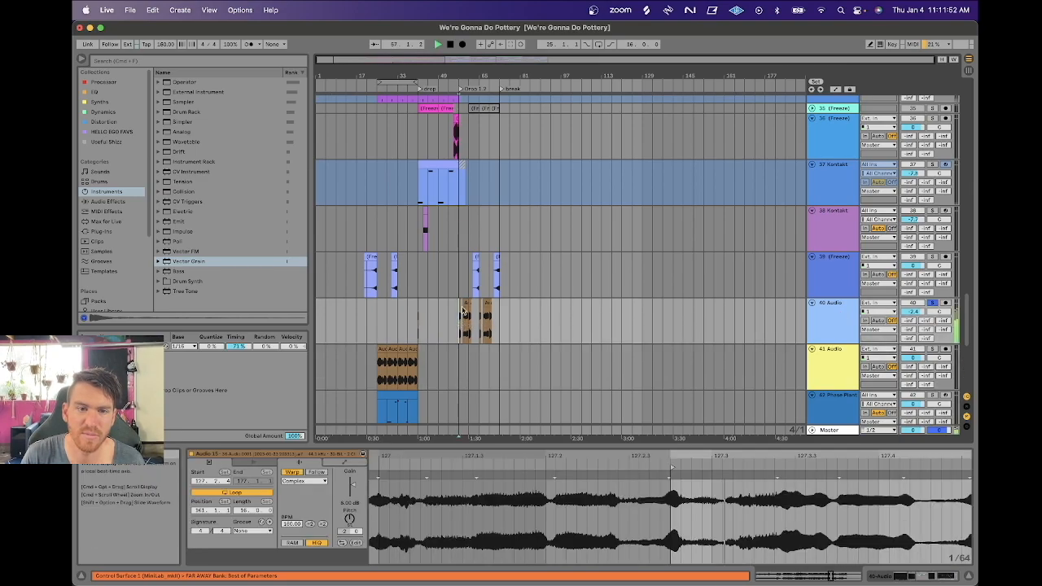
{"action": "left_click_drag", "start_coordinate": [463, 79], "coordinate": [463, 236]}
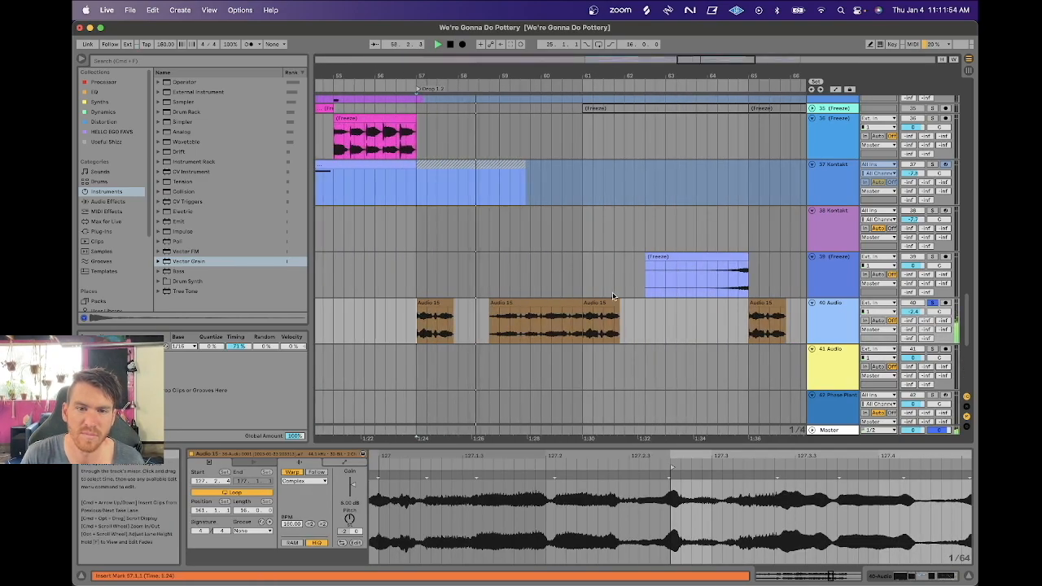
{"action": "left_click", "coordinate": [822, 325]}
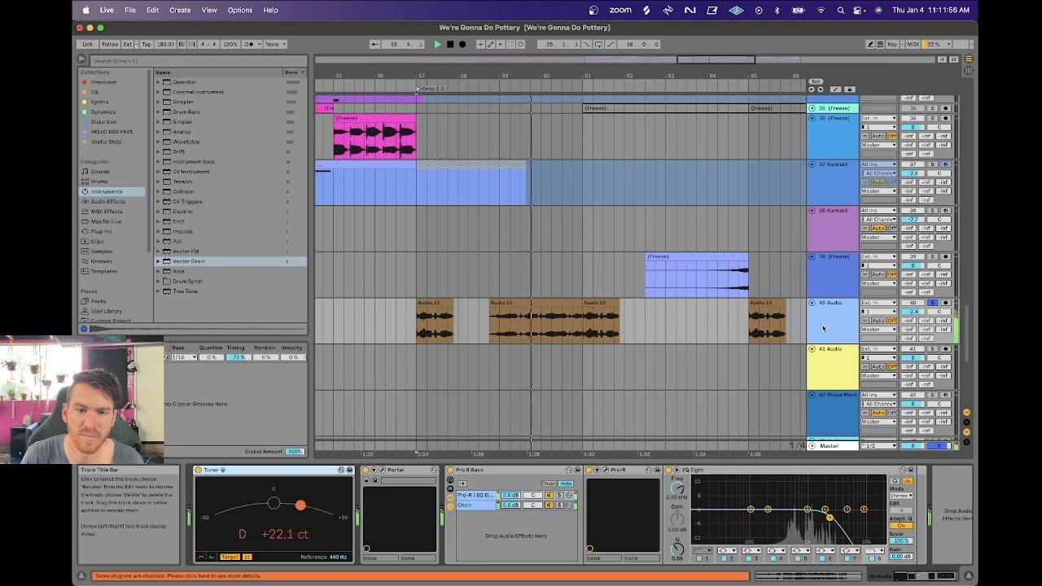
{"action": "scroll", "coordinate": [652, 244], "scroll_direction": "right", "scroll_amount": 3}
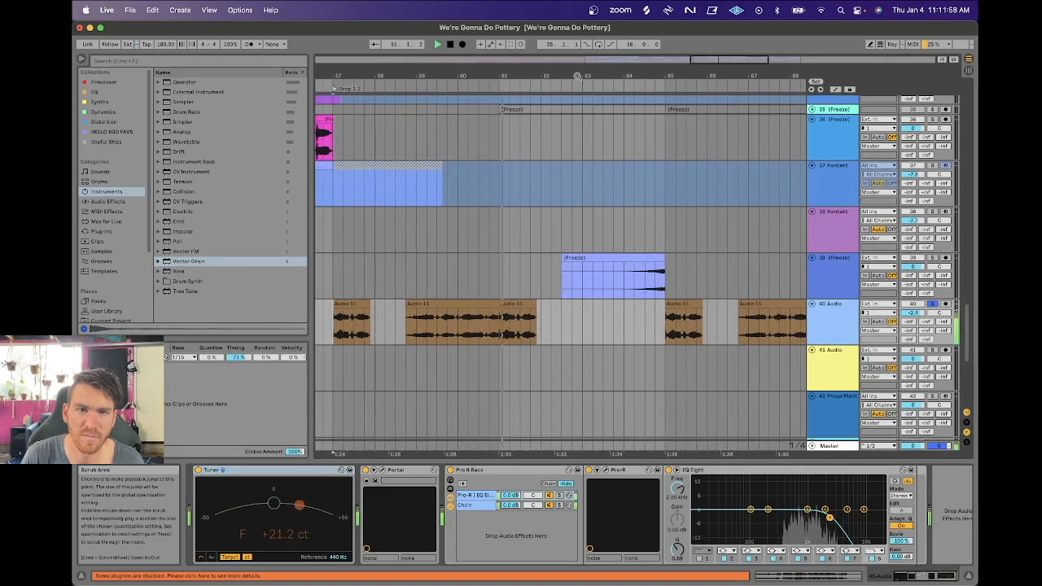
{"action": "left_click_drag", "start_coordinate": [577, 82], "coordinate": [577, 76]}
{"action": "scroll", "coordinate": [592, 271], "scroll_direction": "right", "scroll_amount": 4}
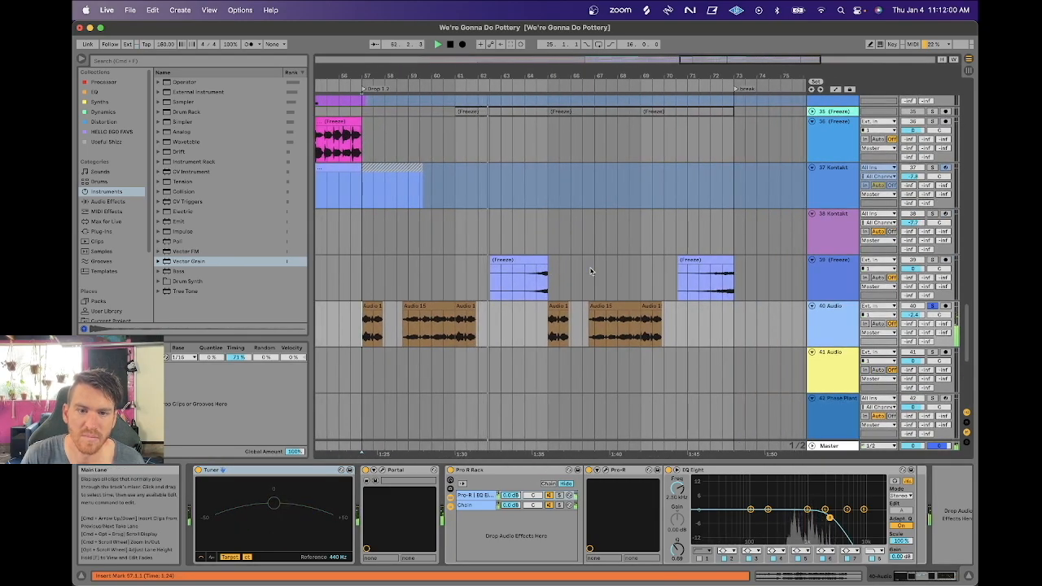
{"action": "key", "text": "space"}
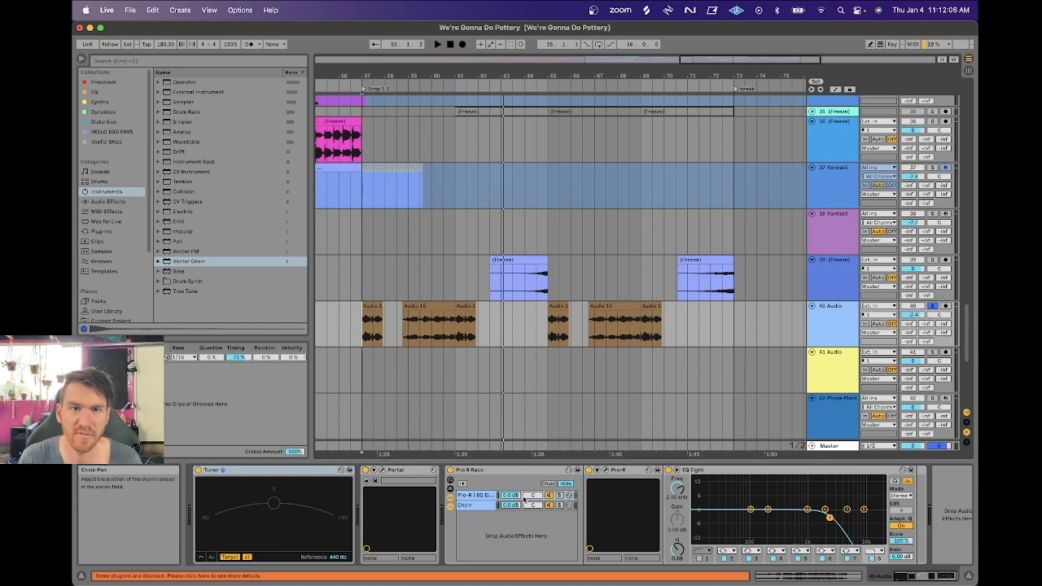
Open the Portal plug-in window on 40 Audio for a brief look and close it.
{"action": "left_click", "coordinate": [396, 474]}
{"action": "left_click", "coordinate": [383, 473]}
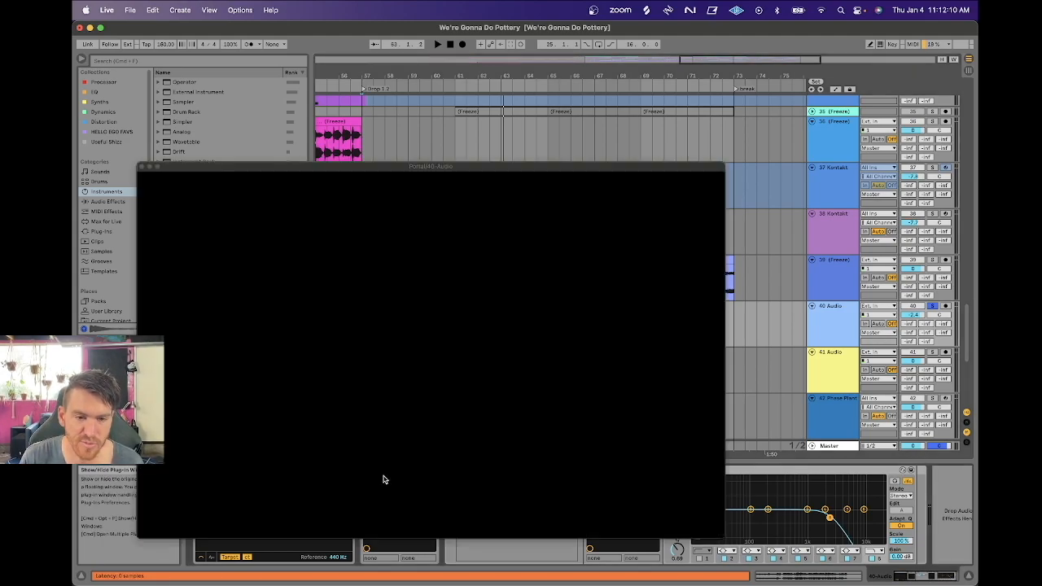
{"action": "left_click", "coordinate": [141, 169]}
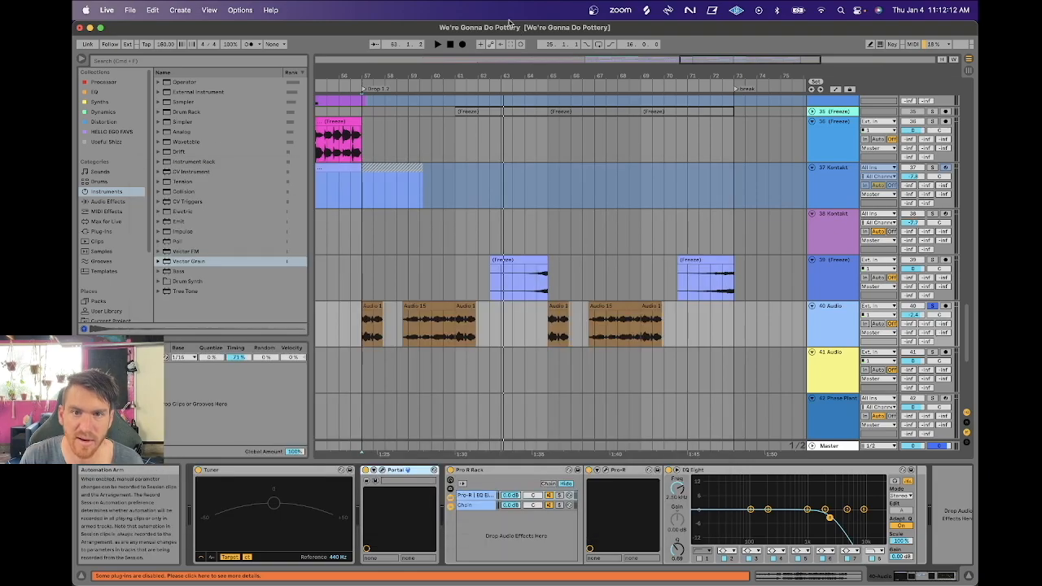
Display the effect chain of the frozen track 39 from its clip before bar 25.
{"action": "scroll", "coordinate": [425, 262], "scroll_direction": "down", "scroll_amount": 5}
{"action": "left_click", "coordinate": [424, 262]}
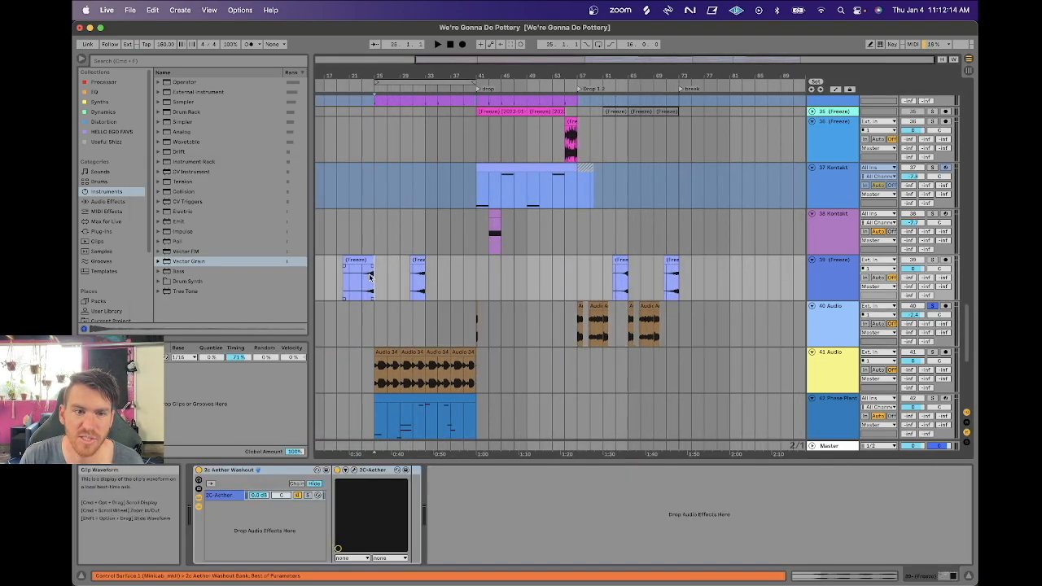
{"action": "scroll", "coordinate": [542, 296], "scroll_direction": "up", "scroll_amount": 3}
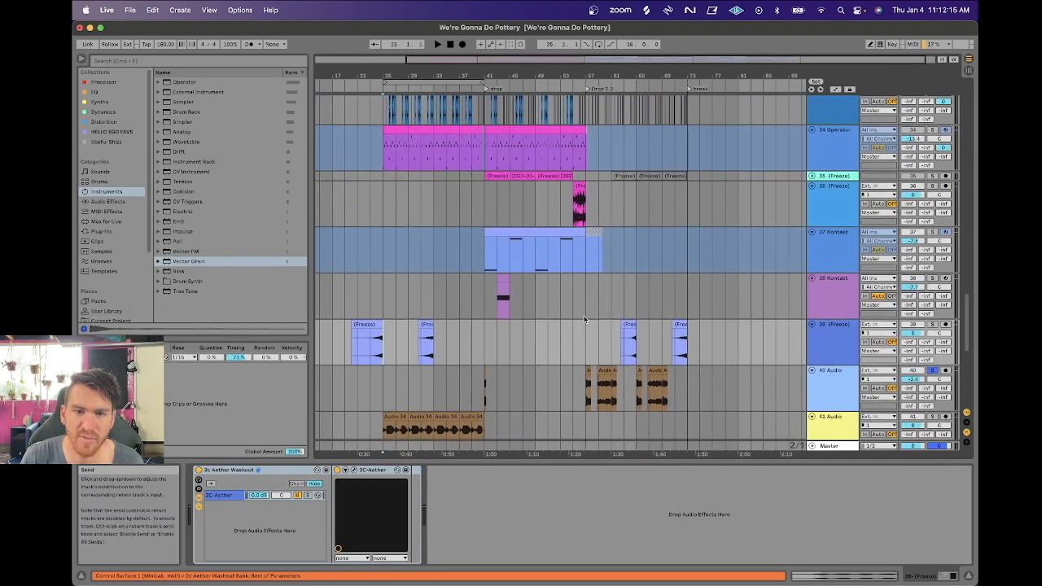
Play the soloed 38 Kontakt clip from bar 43 and inspect its Kontakt instrument window.
{"action": "left_click", "coordinate": [493, 294]}
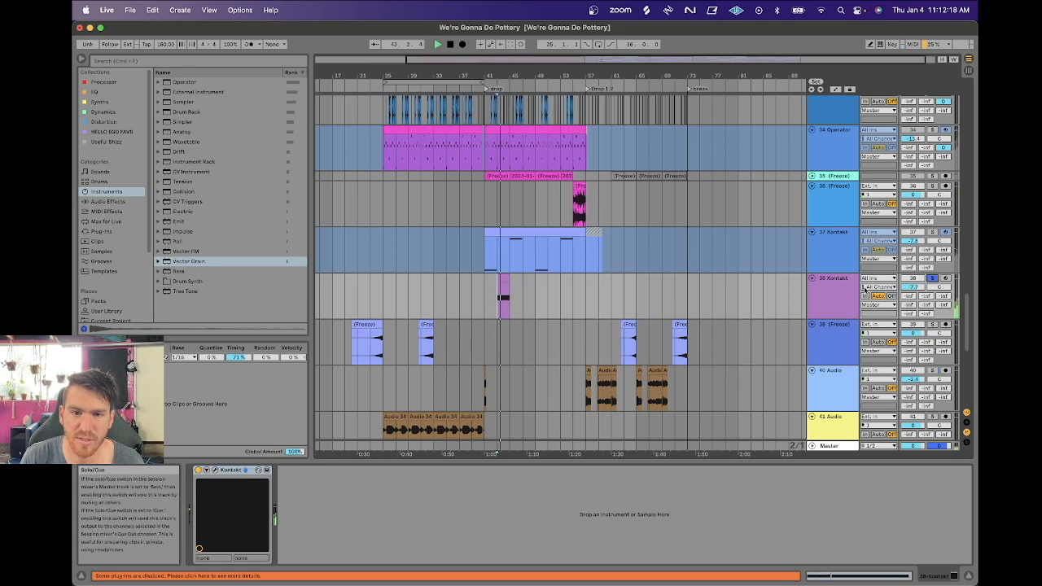
{"action": "key", "text": "space"}
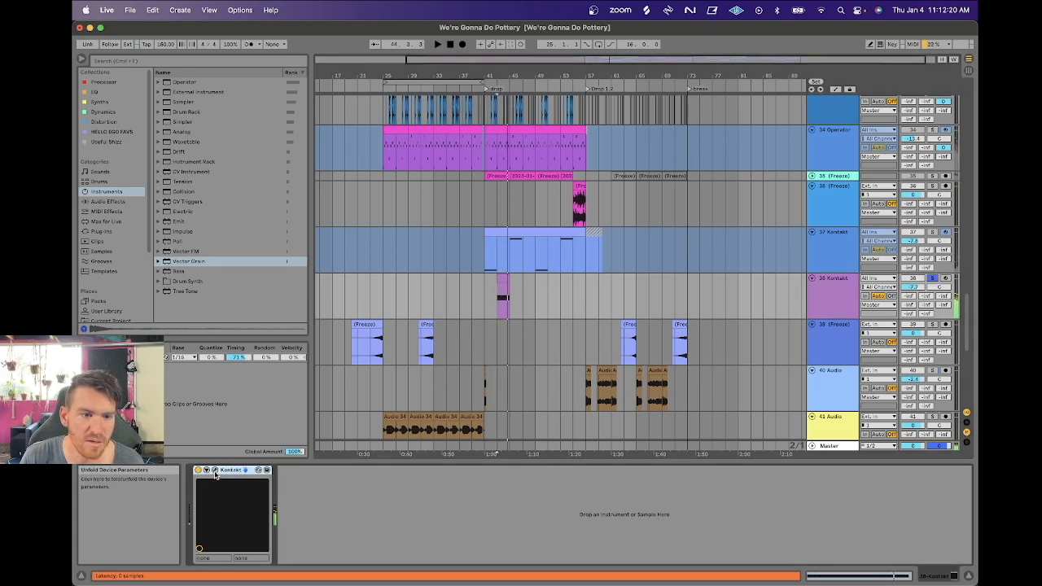
{"action": "key", "text": "super+alt+p"}
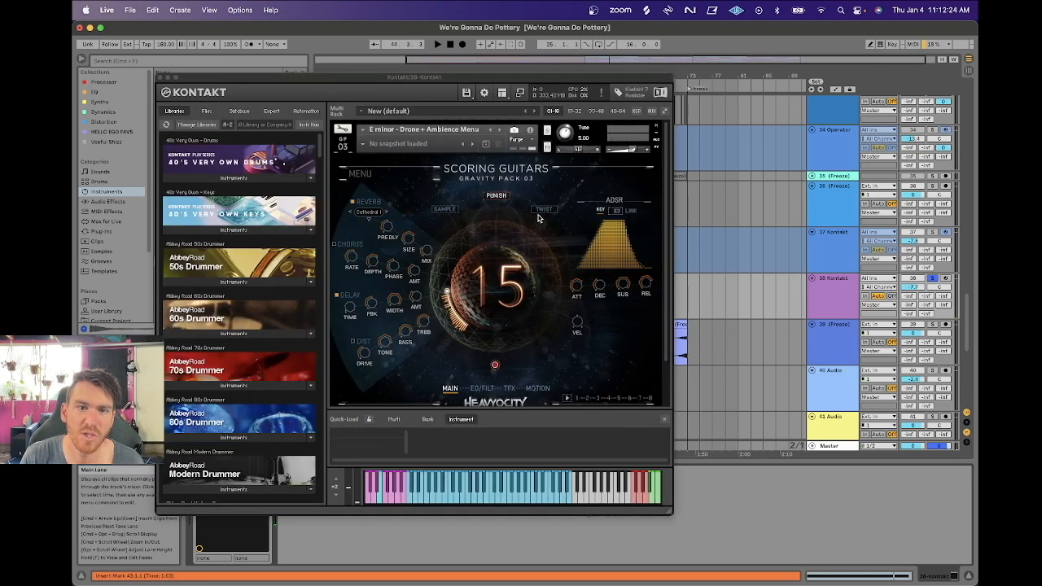
{"action": "left_click", "coordinate": [160, 78]}
Solo the frozen 37 Kontakt track and audition its clip from bar 41.
{"action": "scroll", "coordinate": [491, 280], "scroll_direction": "up", "scroll_amount": 2}
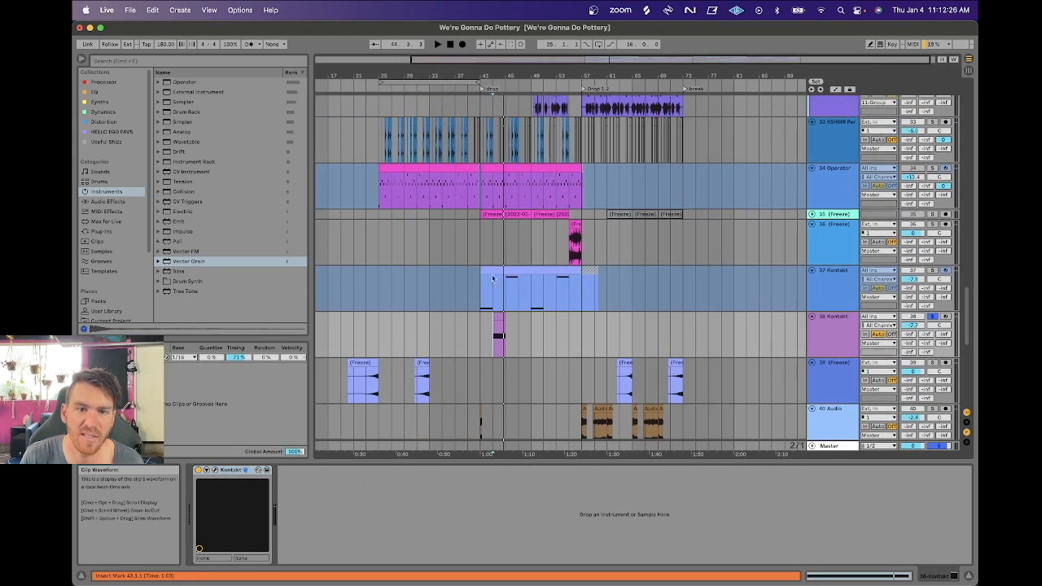
{"action": "left_click", "coordinate": [493, 269]}
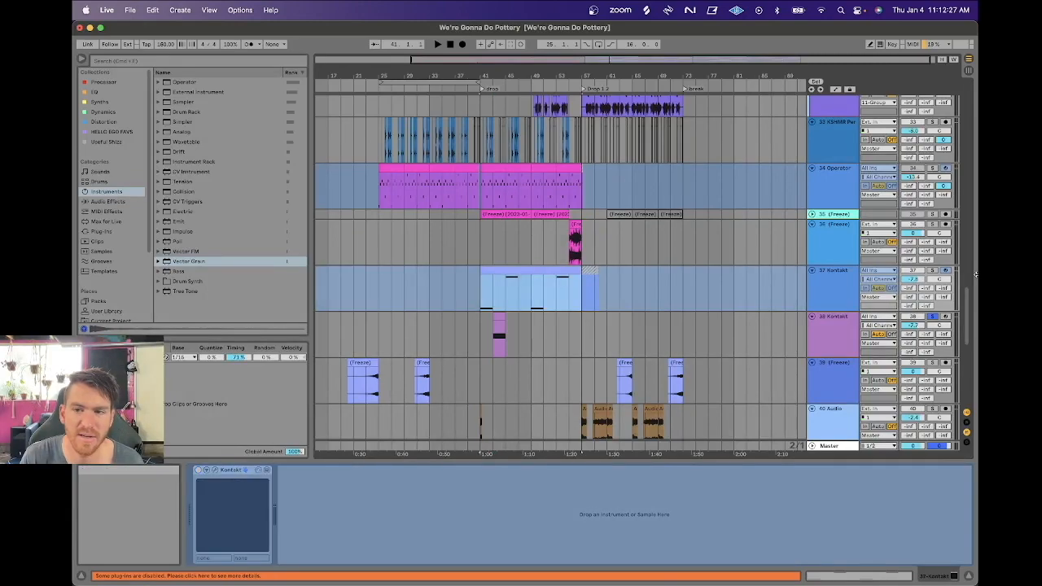
{"action": "left_click", "coordinate": [934, 271]}
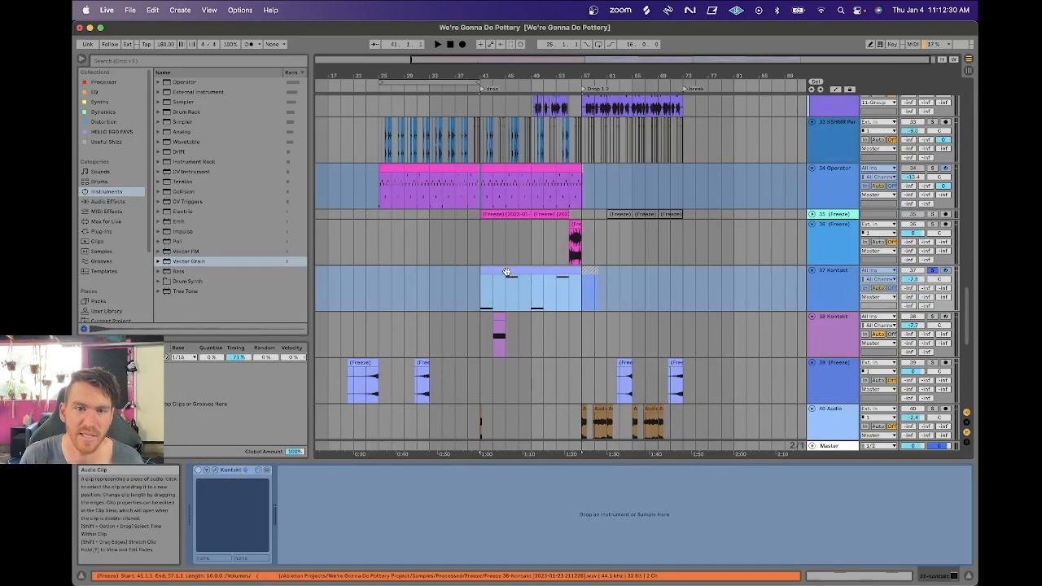
{"action": "key", "text": "space"}
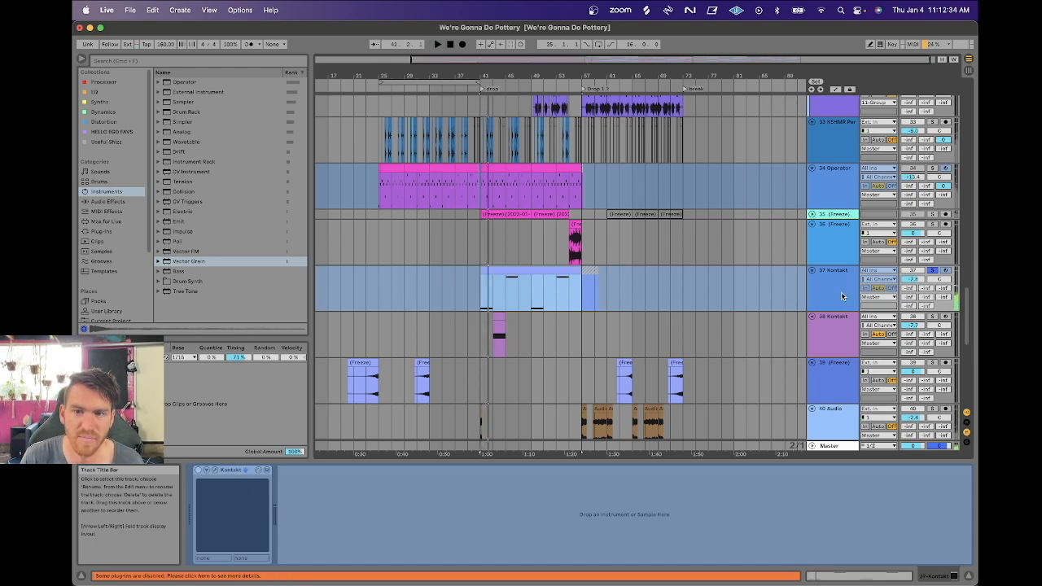
Unfreeze the 37 Kontakt track, inspect the instrument loaded in its Kontakt window, and close the window.
{"action": "right_click", "coordinate": [842, 293]}
{"action": "left_click", "coordinate": [860, 364]}
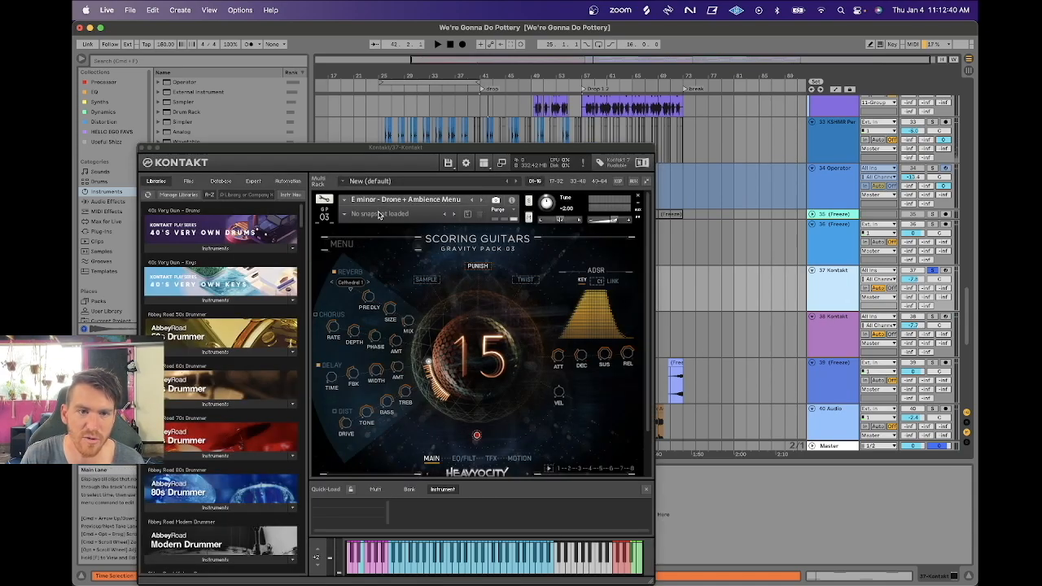
{"action": "left_click", "coordinate": [142, 151]}
{"action": "left_click", "coordinate": [142, 148]}
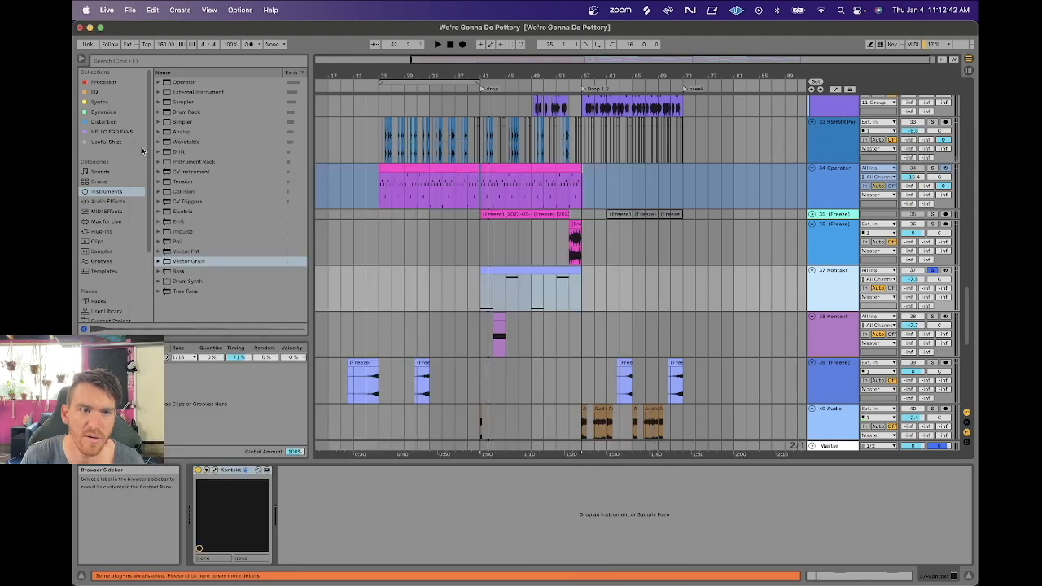
Show the devices of 34 Operator and audition the track soloed from bar 25.
{"action": "left_click", "coordinate": [841, 196]}
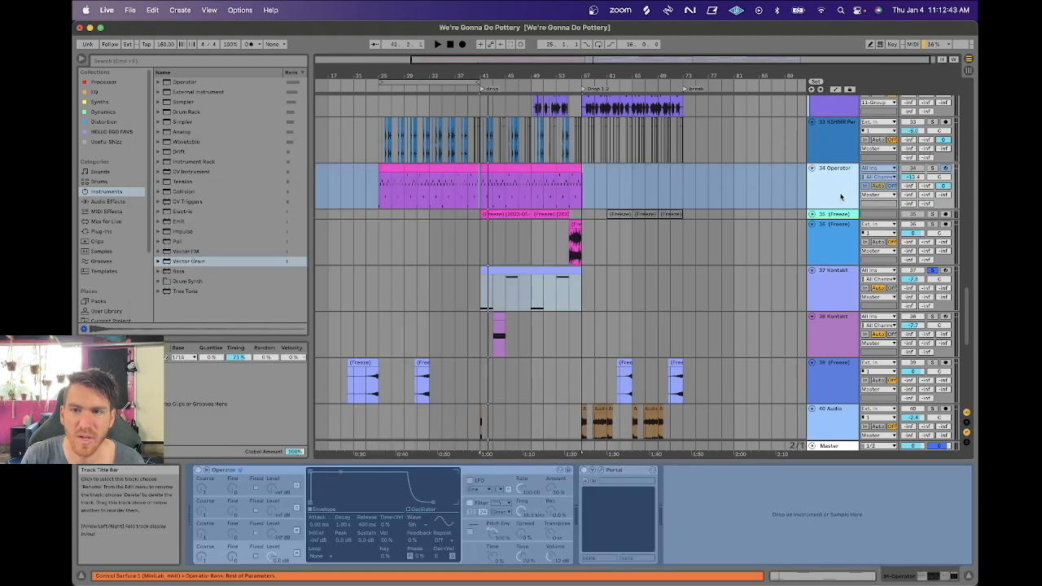
{"action": "left_click", "coordinate": [933, 168]}
{"action": "left_click", "coordinate": [383, 191]}
{"action": "key", "text": "space"}
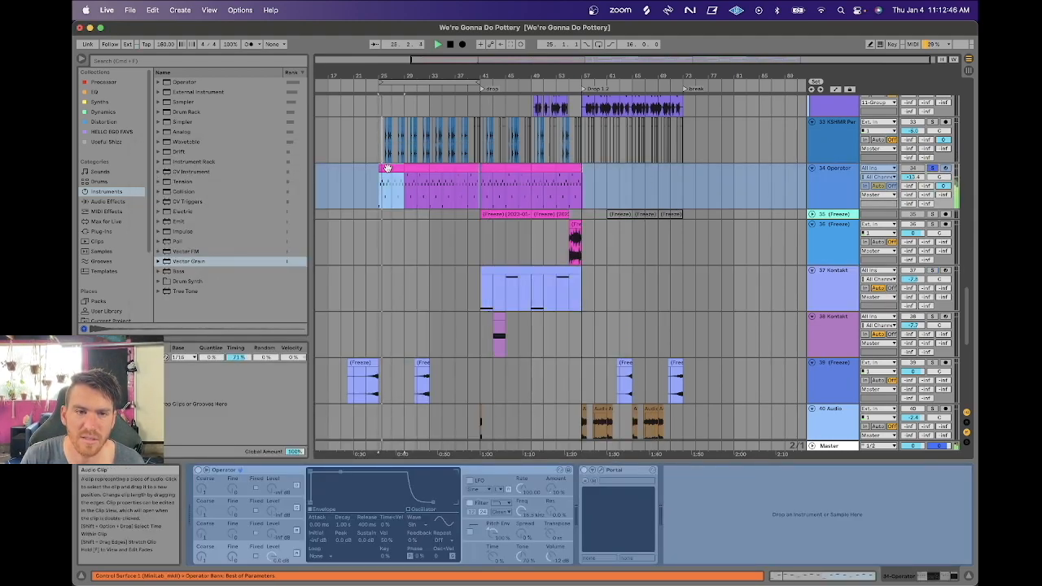
{"action": "key", "text": "space"}
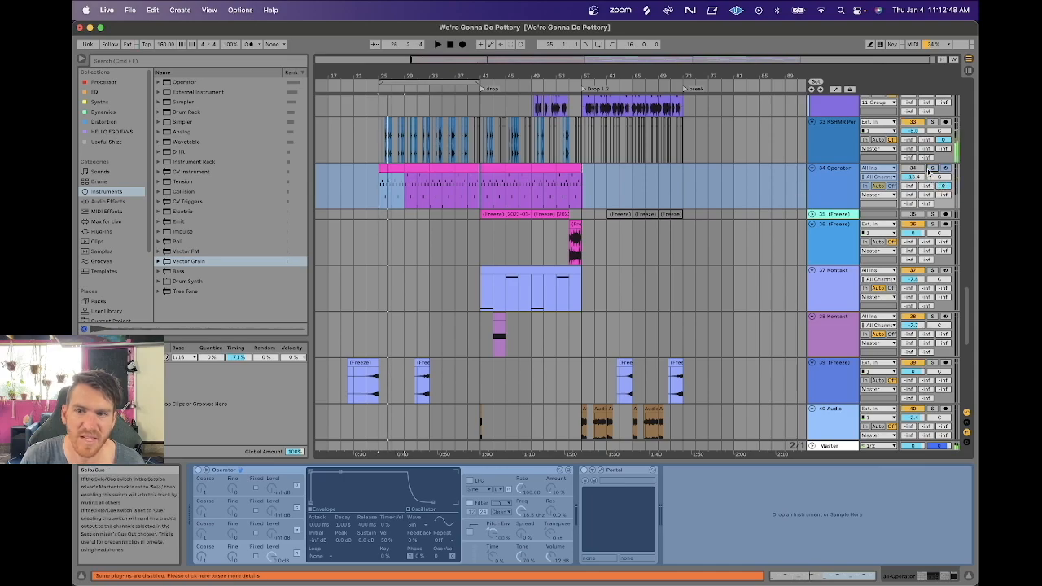
Solo the frozen track 36 and play its short clip from bar 55, viewing the waveform up close.
{"action": "scroll", "coordinate": [585, 251], "scroll_direction": "up", "scroll_amount": 1}
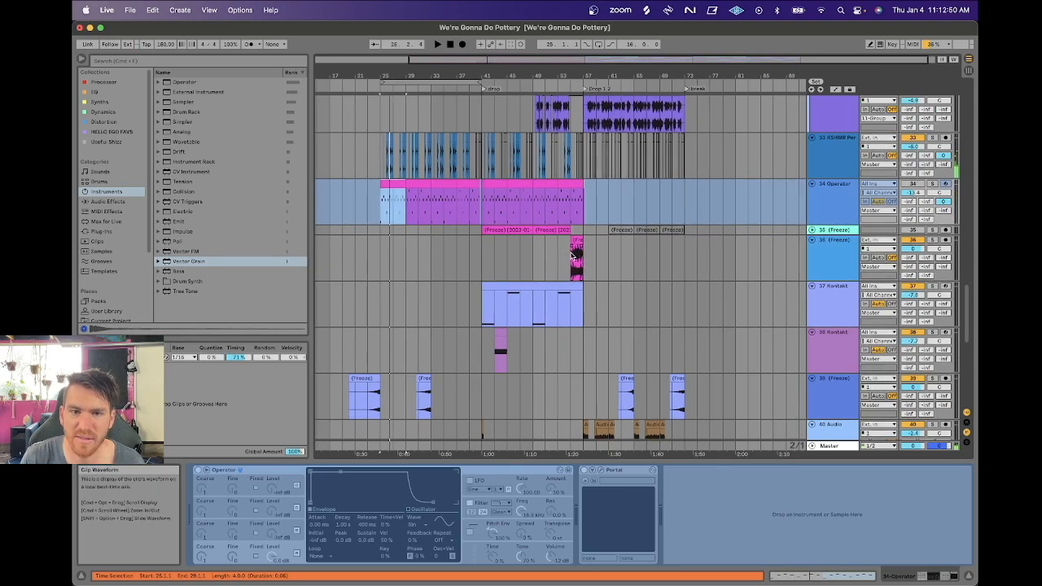
{"action": "left_click", "coordinate": [572, 260]}
{"action": "left_click", "coordinate": [831, 254]}
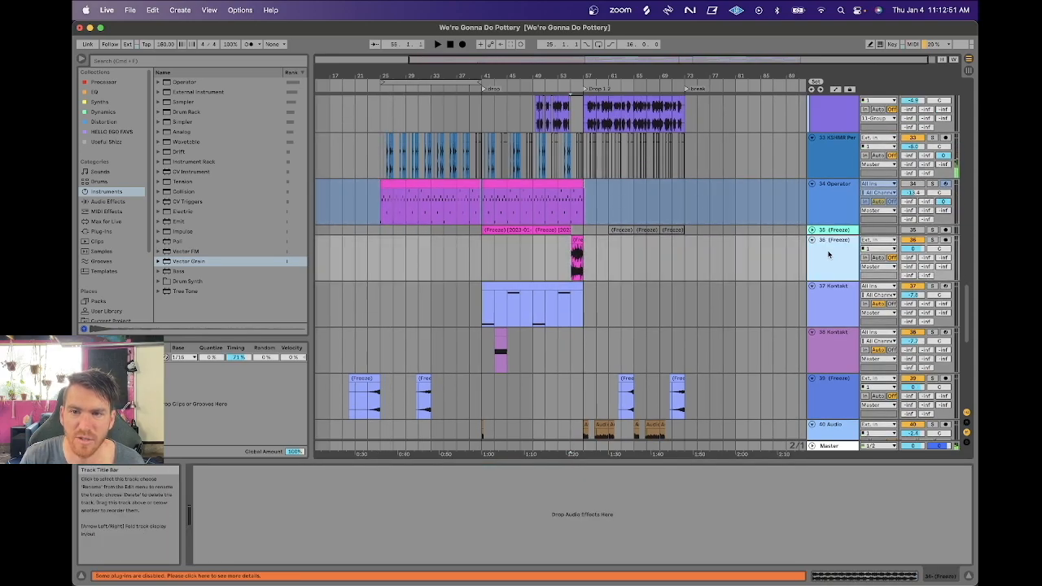
{"action": "left_click", "coordinate": [934, 241]}
{"action": "key", "text": "space"}
{"action": "left_click_drag", "start_coordinate": [578, 77], "coordinate": [599, 272]}
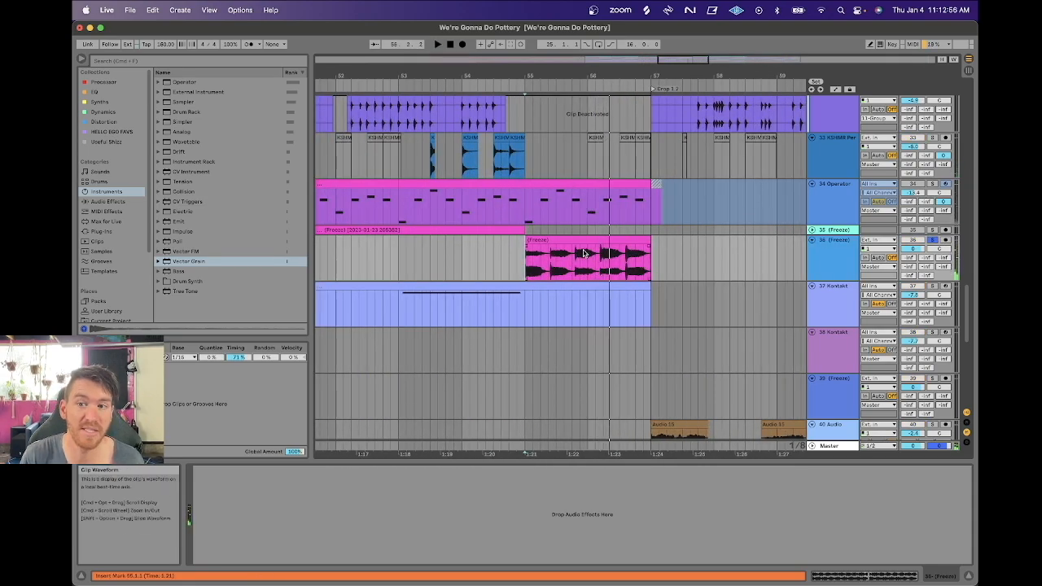
Play the passage from bar 55 with the full mix and highlight bars 54 to 57 on track 36.
{"action": "left_click", "coordinate": [811, 230]}
{"action": "left_click", "coordinate": [812, 231]}
{"action": "key", "text": "space"}
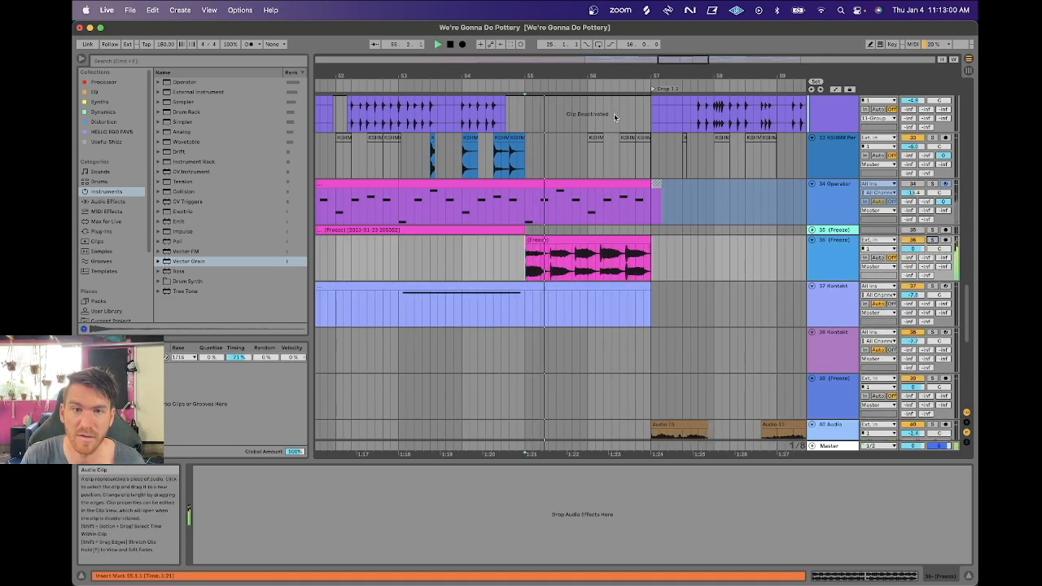
{"action": "left_click_drag", "start_coordinate": [601, 76], "coordinate": [601, 51]}
{"action": "key", "text": "space"}
{"action": "left_click_drag", "start_coordinate": [630, 256], "coordinate": [552, 257]}
Show the effect chain of the 33 KSHMR percussion track, solo it and play from bar 49.
{"action": "scroll", "coordinate": [576, 259], "scroll_direction": "up", "scroll_amount": 5}
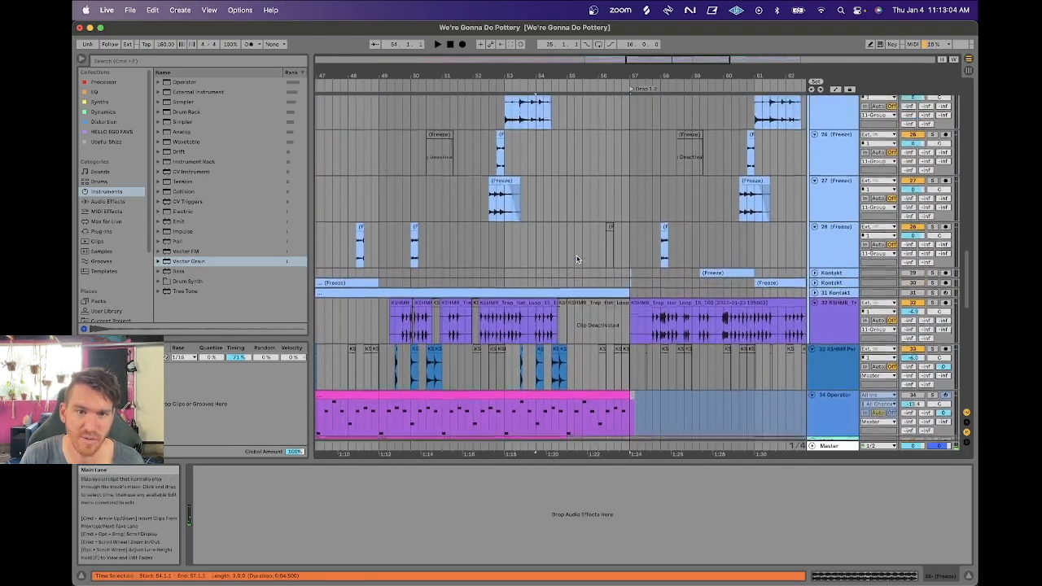
{"action": "scroll", "coordinate": [577, 260], "scroll_direction": "down", "scroll_amount": 2}
{"action": "scroll", "coordinate": [578, 260], "scroll_direction": "left", "scroll_amount": 2}
{"action": "left_click", "coordinate": [841, 318]}
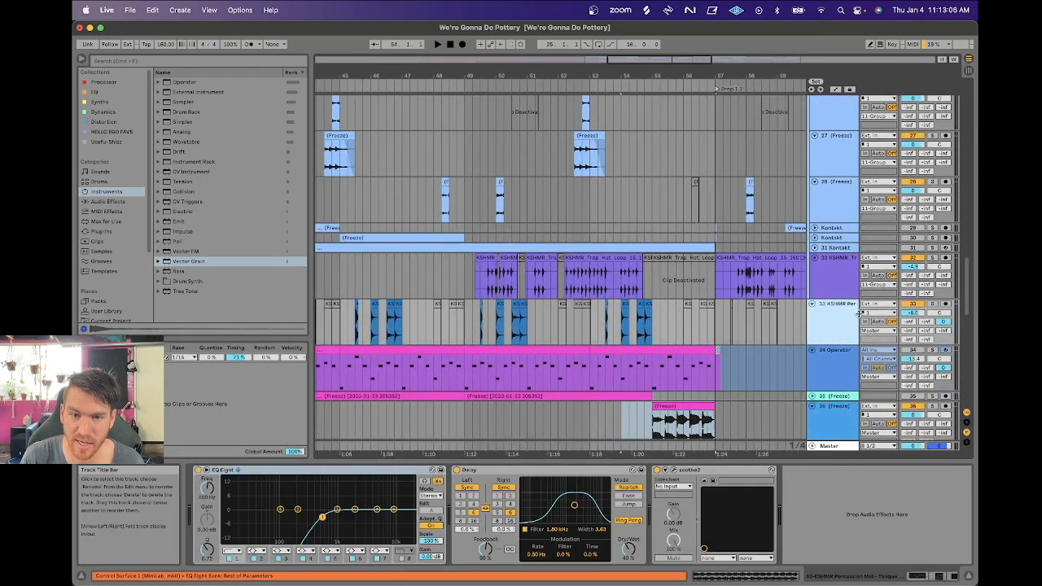
{"action": "left_click", "coordinate": [480, 325]}
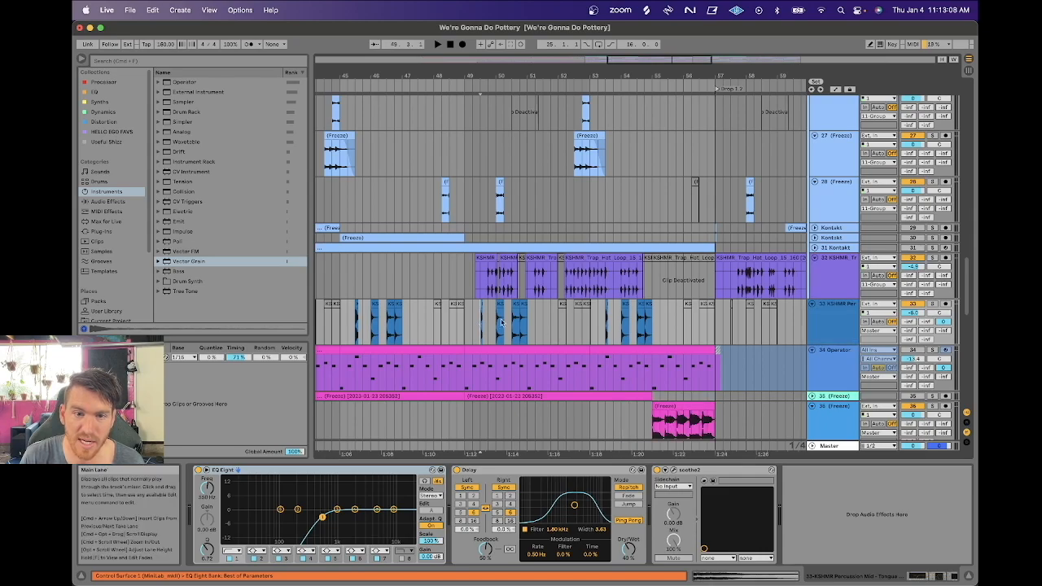
{"action": "left_click", "coordinate": [933, 304]}
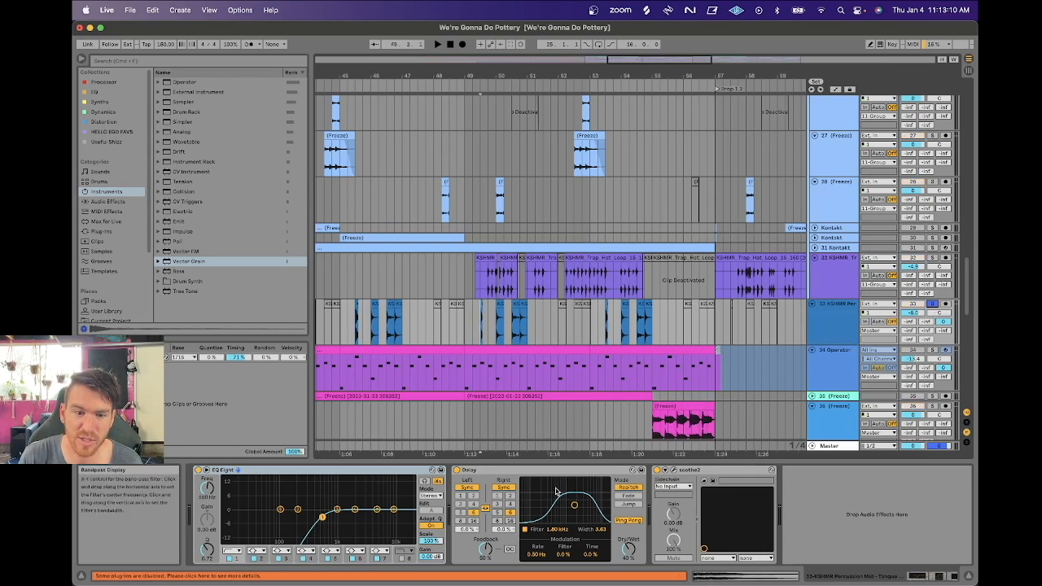
{"action": "key", "text": "space"}
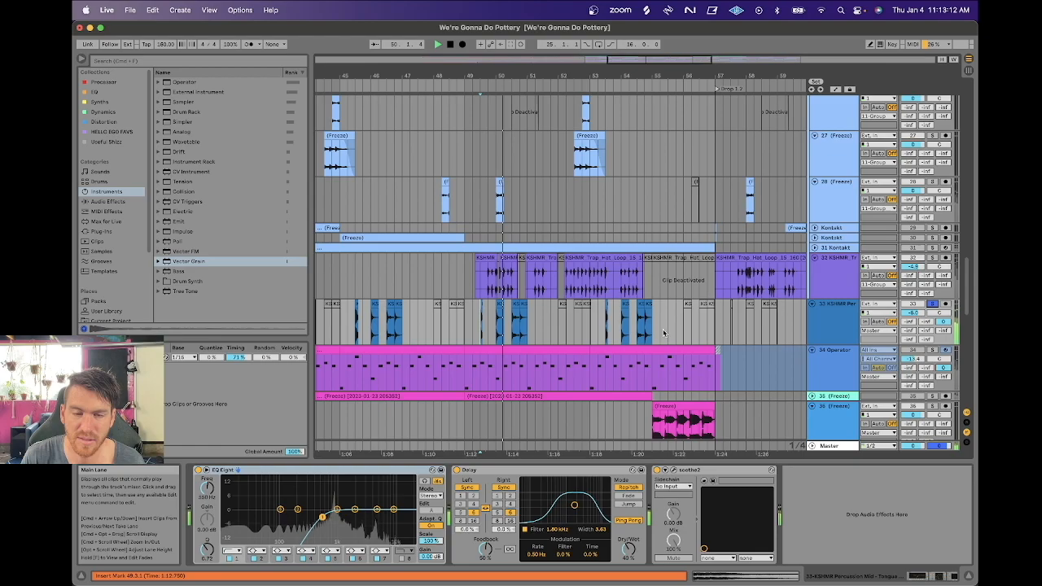
{"action": "key", "text": "space"}
Insert a new audio track directly below the 33 KSHMR percussion track.
{"action": "scroll", "coordinate": [663, 332], "scroll_direction": "left", "scroll_amount": 10}
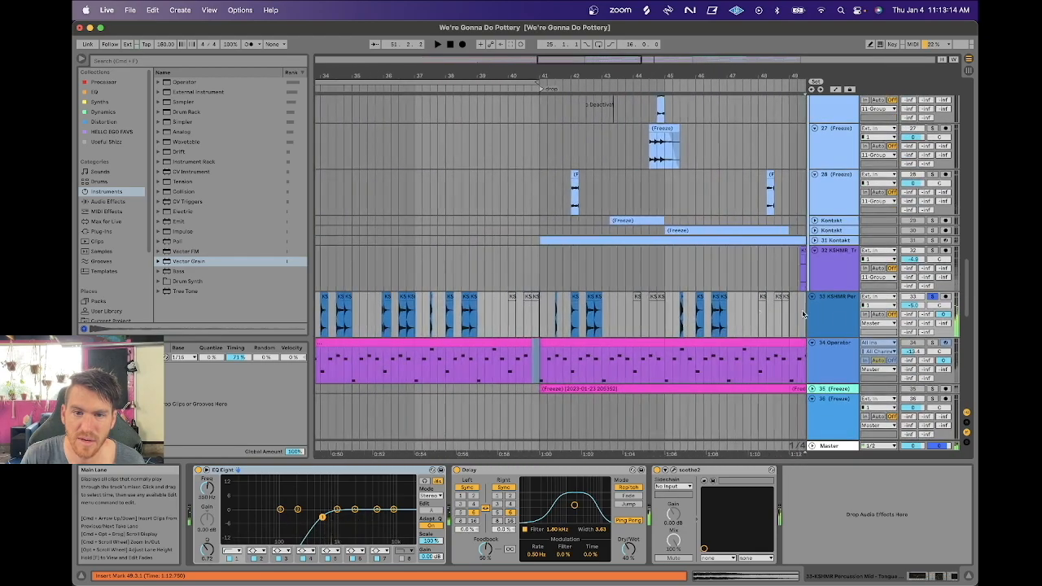
{"action": "left_click", "coordinate": [842, 316]}
{"action": "key", "text": "super+t"}
{"action": "scroll", "coordinate": [646, 310], "scroll_direction": "left", "scroll_amount": 14}
{"action": "scroll", "coordinate": [646, 310], "scroll_direction": "down", "scroll_amount": 5}
{"action": "scroll", "coordinate": [646, 308], "scroll_direction": "up", "scroll_amount": 3}
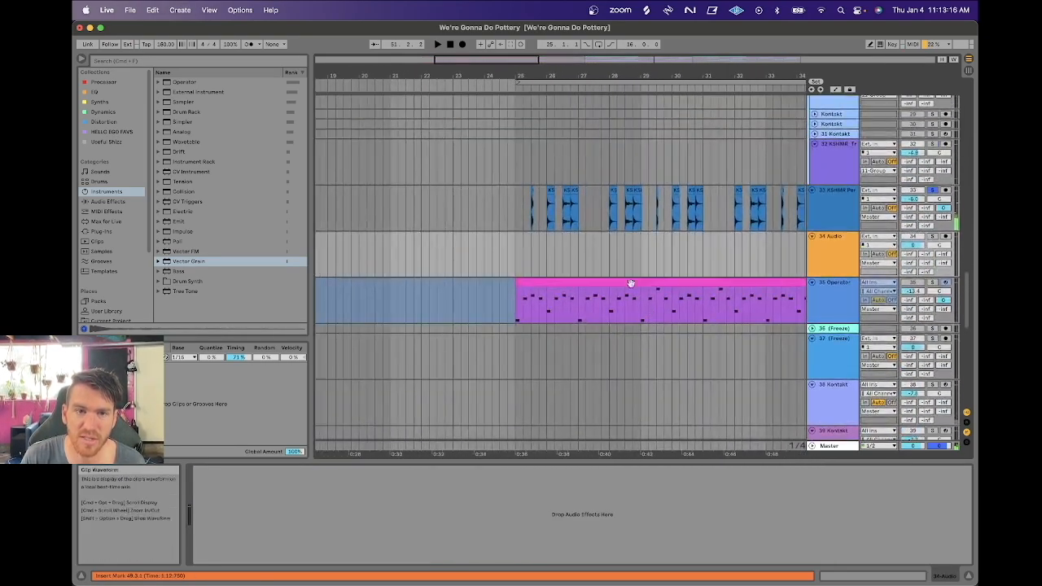
{"action": "left_click_drag", "start_coordinate": [533, 70], "coordinate": [532, 73]}
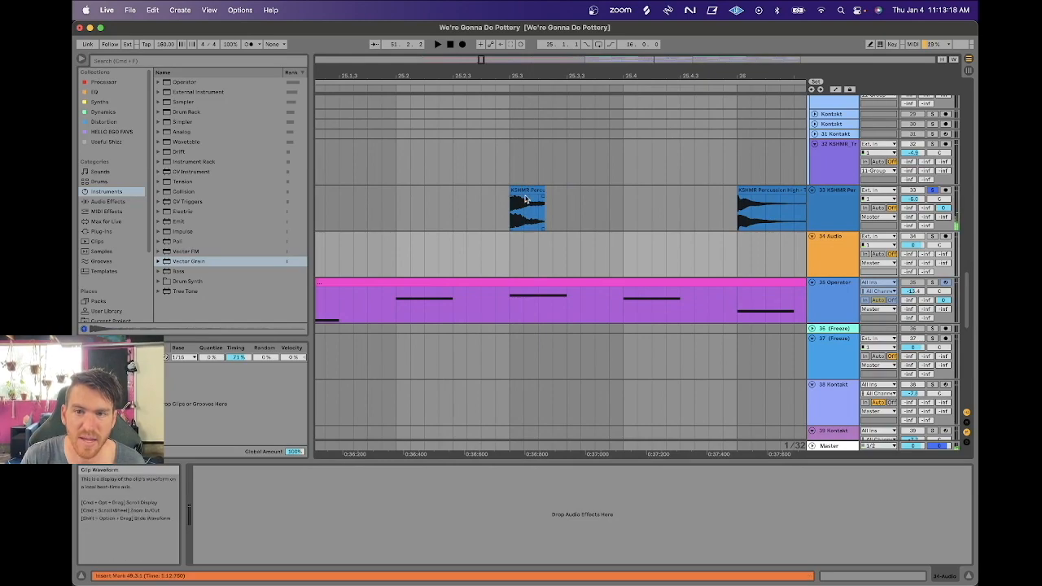
{"action": "left_click_drag", "start_coordinate": [526, 197], "coordinate": [526, 261]}
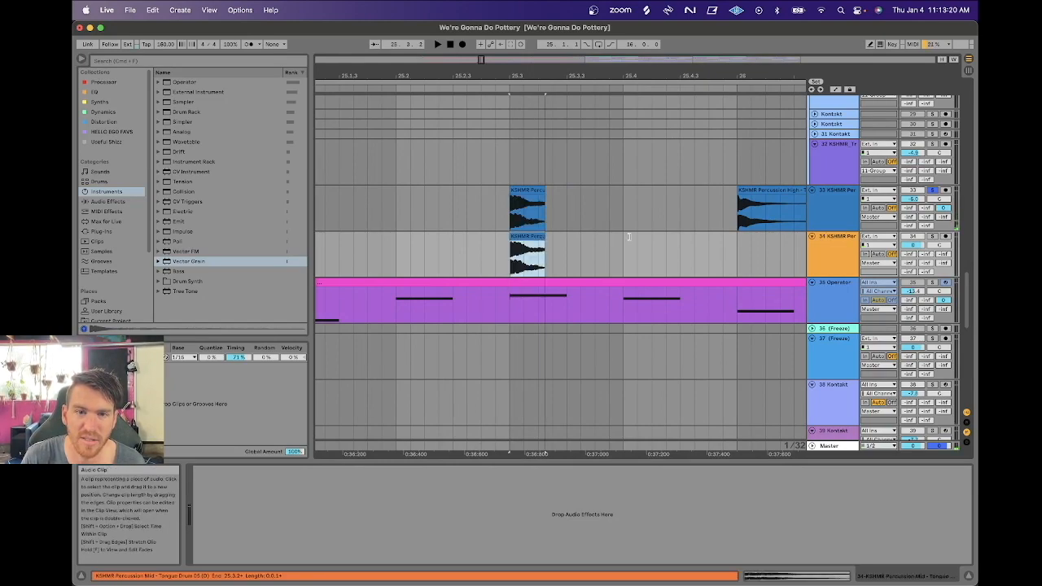
{"action": "double_click", "coordinate": [537, 236]}
{"action": "left_click", "coordinate": [536, 237]}
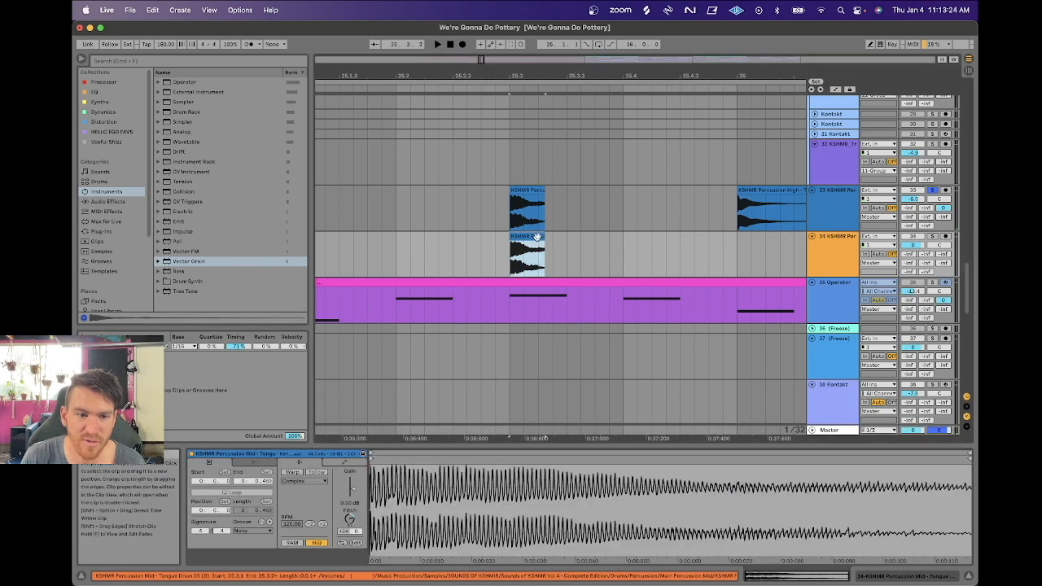
{"action": "key", "text": "BackSpace"}
{"action": "scroll", "coordinate": [721, 225], "scroll_direction": "right", "scroll_amount": 5}
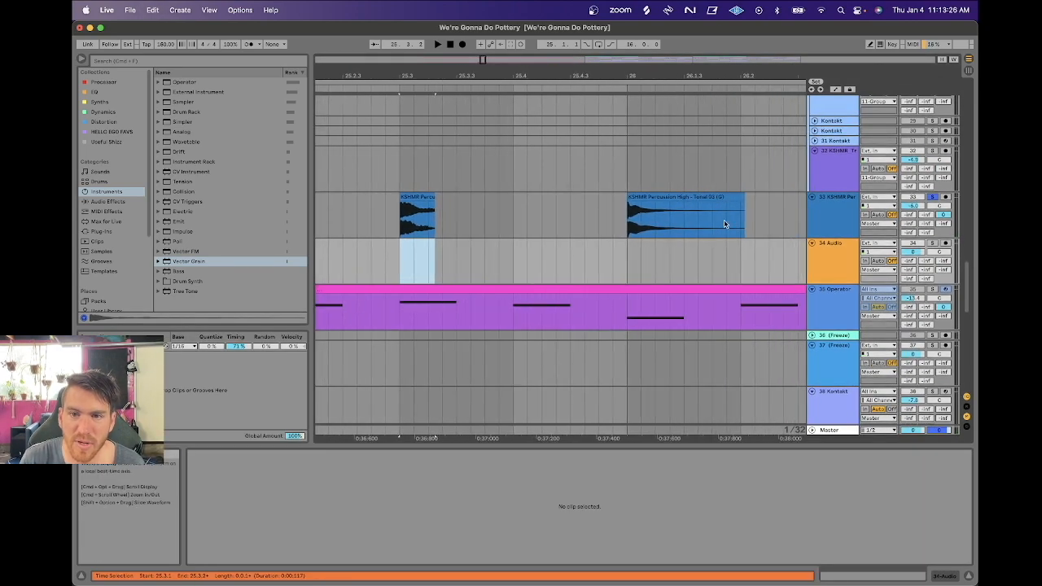
Search the browser for "kshmr percussion high - tonal 03" and place the (G) sample on the empty track 34 just after 25.3.
{"action": "key", "text": "super+f"}
{"action": "type", "text": "kshmr percussion high - tonal"}
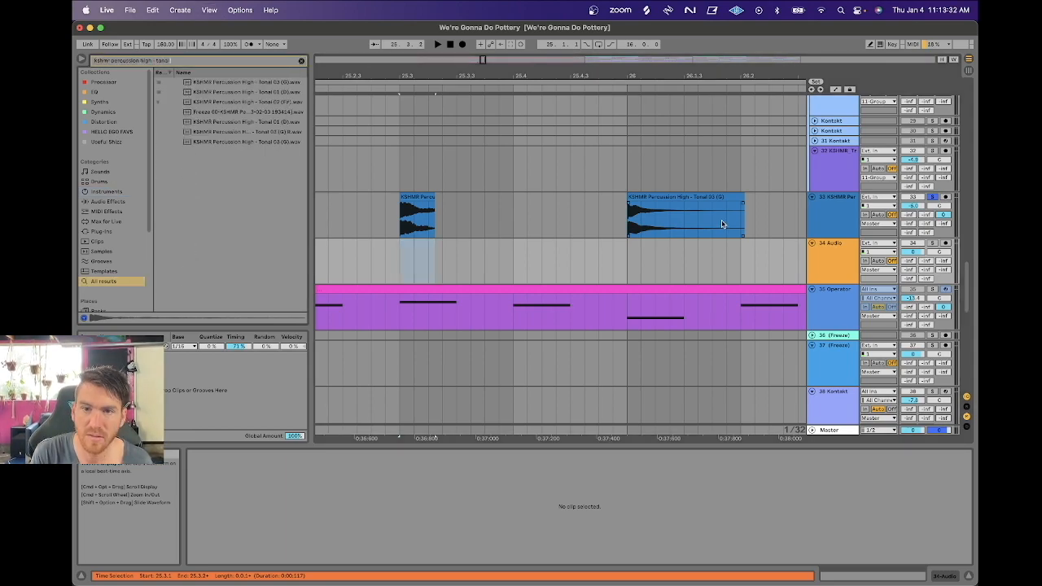
{"action": "type", "text": " 03"}
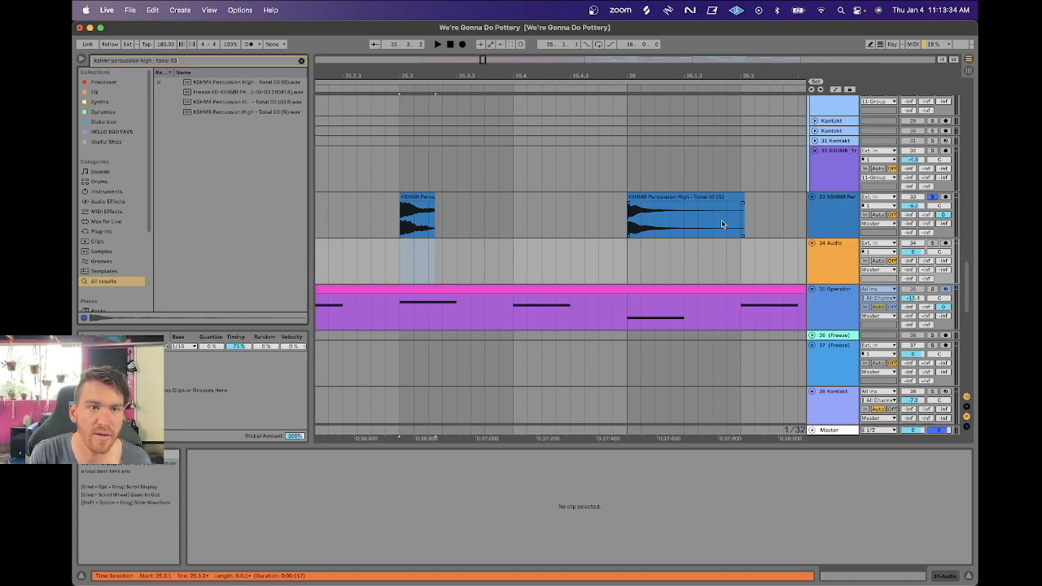
{"action": "left_click_drag", "start_coordinate": [244, 82], "coordinate": [442, 273]}
{"action": "left_click_drag", "start_coordinate": [468, 77], "coordinate": [473, 70]}
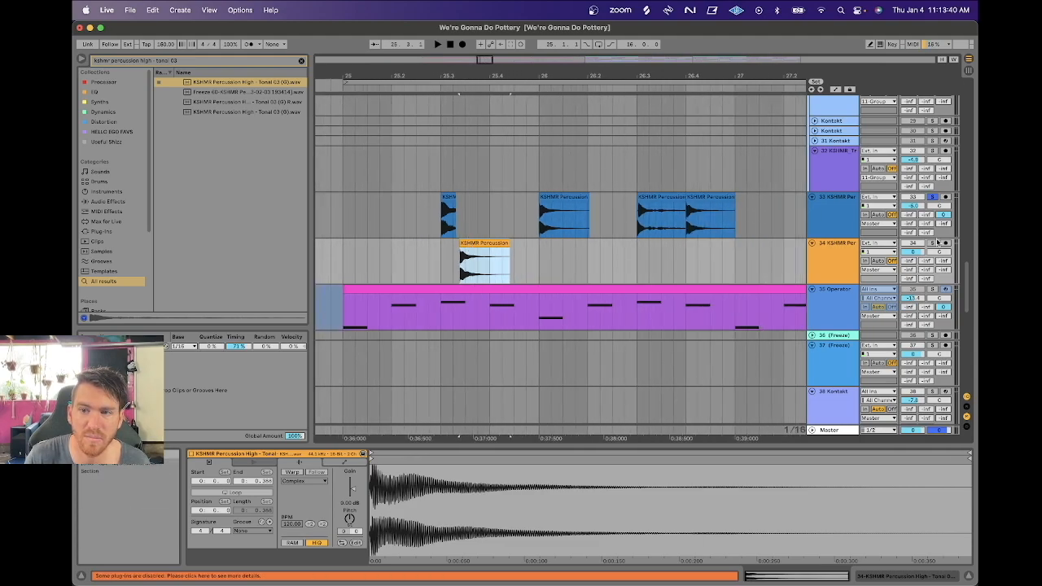
Solo and play the raw sample on track 34, and compare it with the soloed 33 KSHMR percussion clip at bar 26.
{"action": "left_click", "coordinate": [934, 243]}
{"action": "key", "text": "space"}
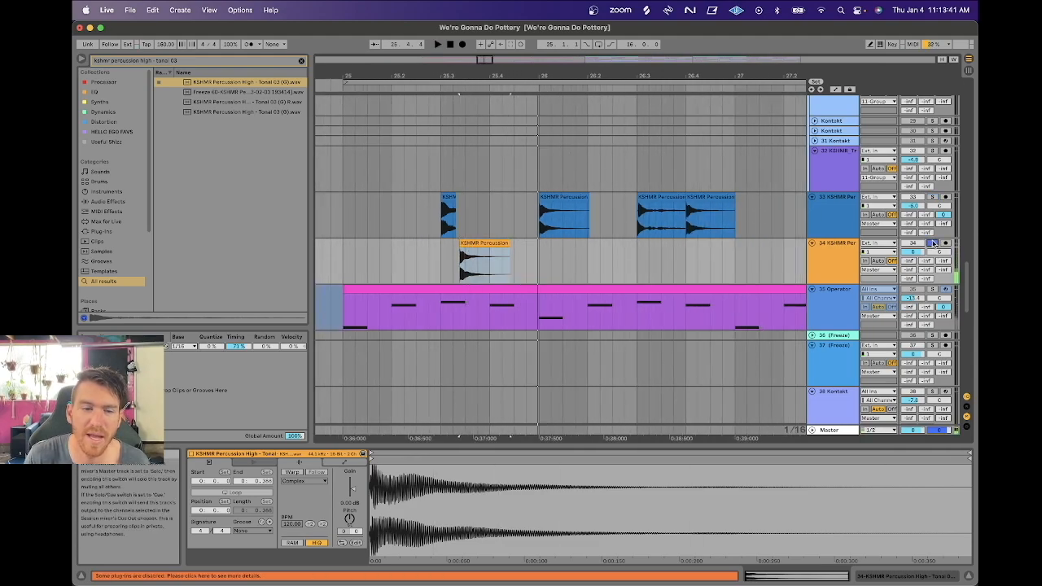
{"action": "left_click", "coordinate": [814, 216]}
{"action": "left_click", "coordinate": [559, 197]}
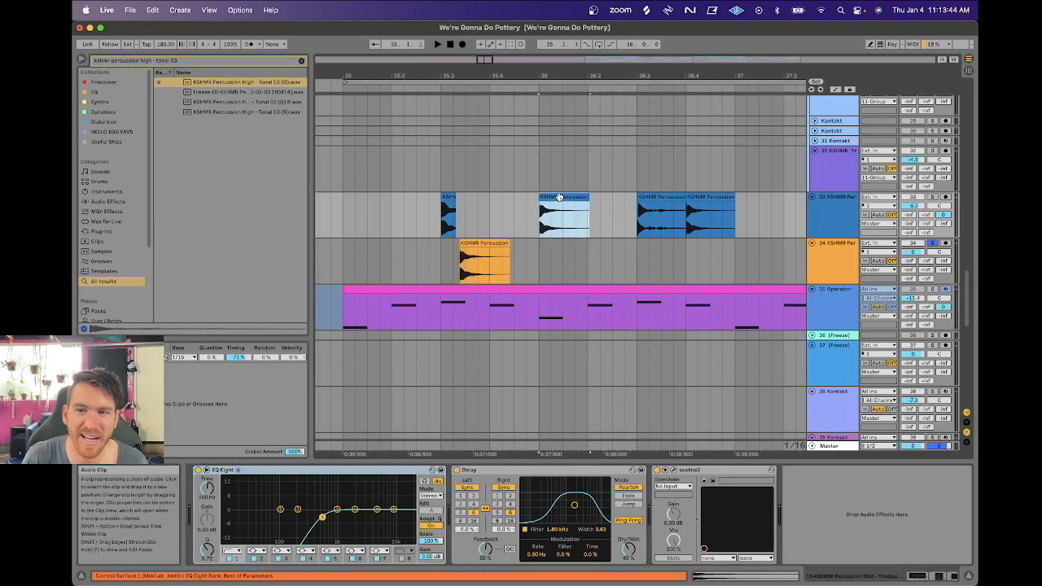
{"action": "left_click", "coordinate": [934, 197]}
{"action": "key", "text": "space"}
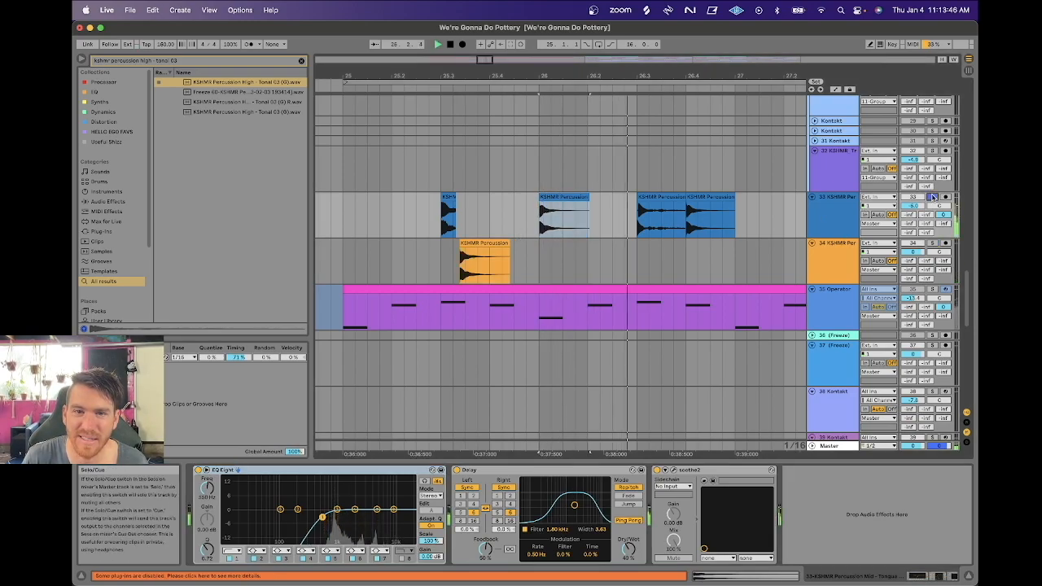
{"action": "key", "text": "space"}
{"action": "left_click_drag", "start_coordinate": [731, 74], "coordinate": [726, 111]}
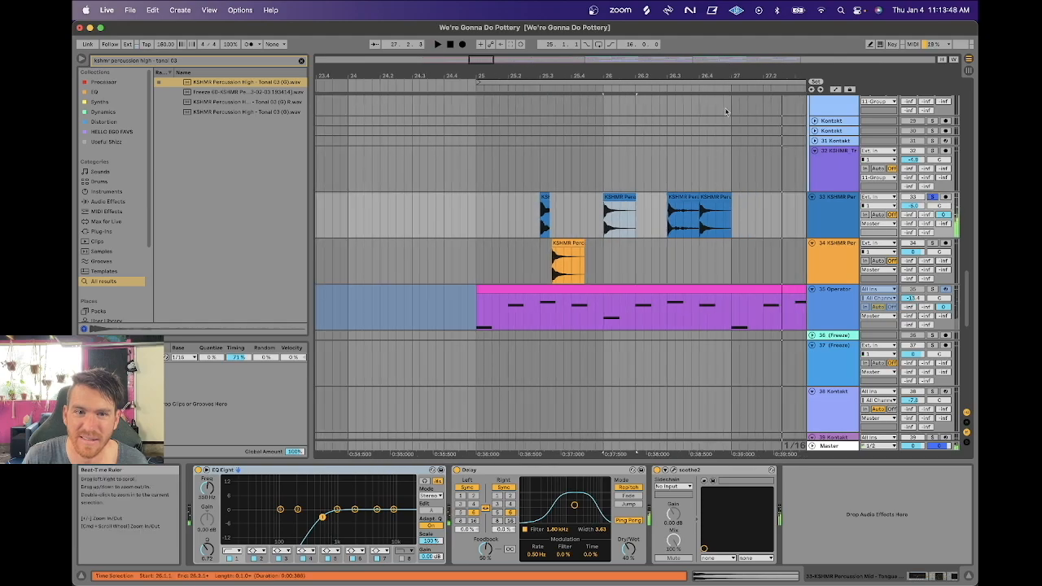
Solo the untreated sample on track 34 again and play it several times.
{"action": "left_click", "coordinate": [580, 275]}
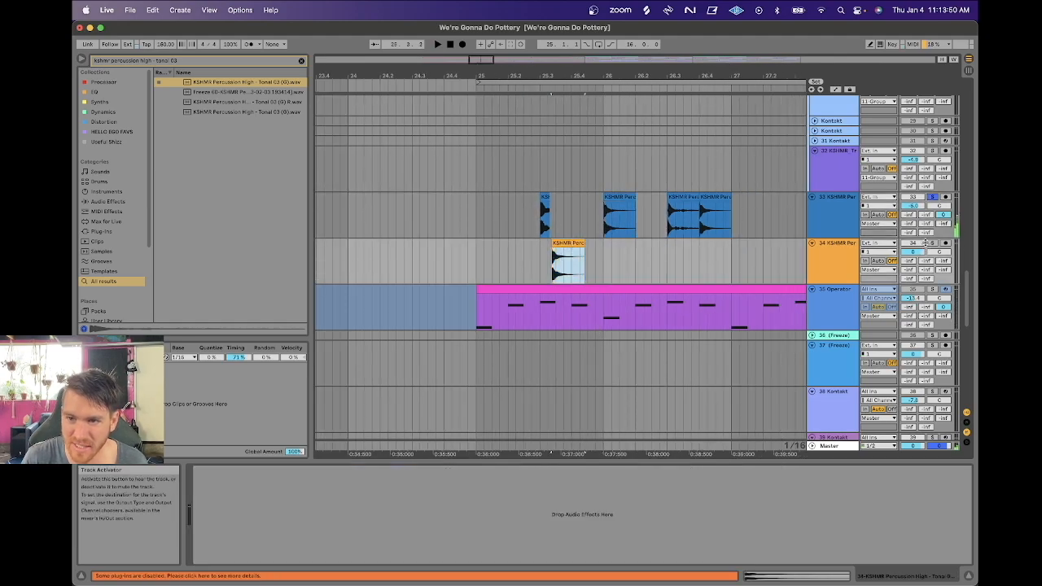
{"action": "left_click", "coordinate": [933, 243]}
{"action": "key", "text": "space"}
{"action": "key", "text": "space"}
{"action": "key", "text": "space"}
{"action": "key", "text": "space"}
{"action": "key", "text": "space"}
{"action": "key", "text": "space"}
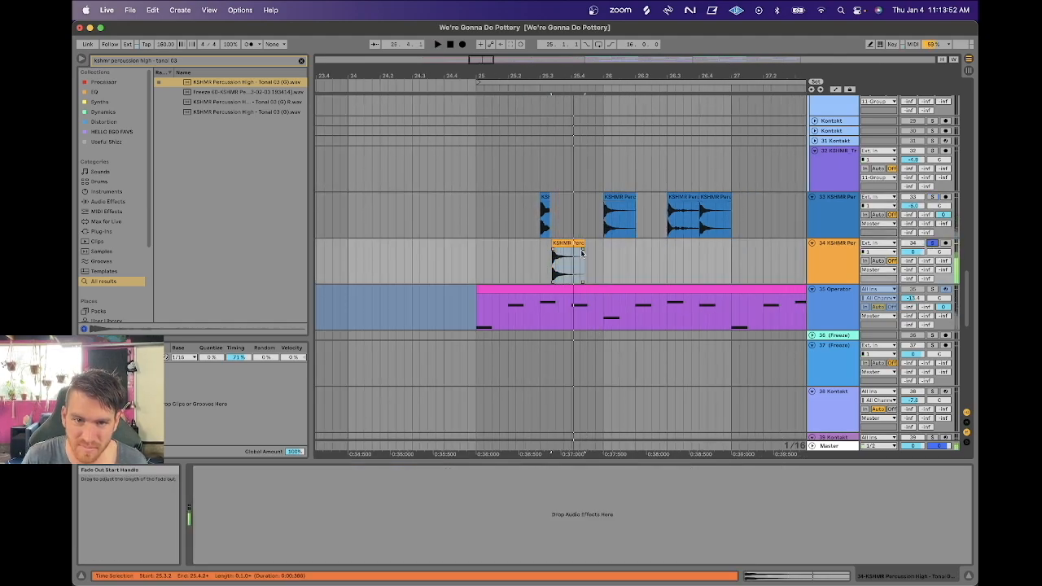
Delete the temporary audio track 34 below the 33 KSHMR percussion track.
{"action": "left_click", "coordinate": [564, 243]}
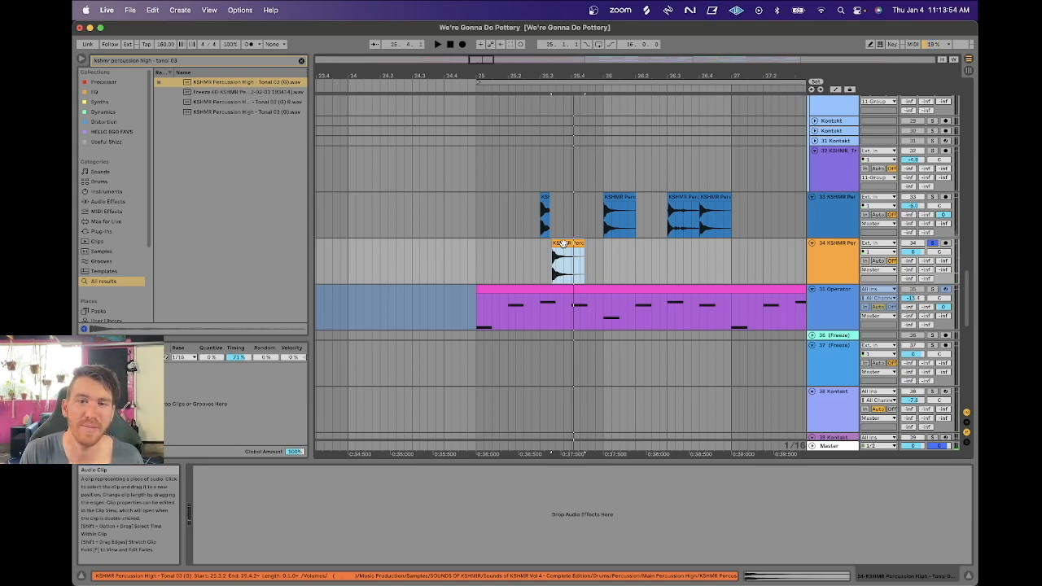
{"action": "left_click", "coordinate": [835, 258]}
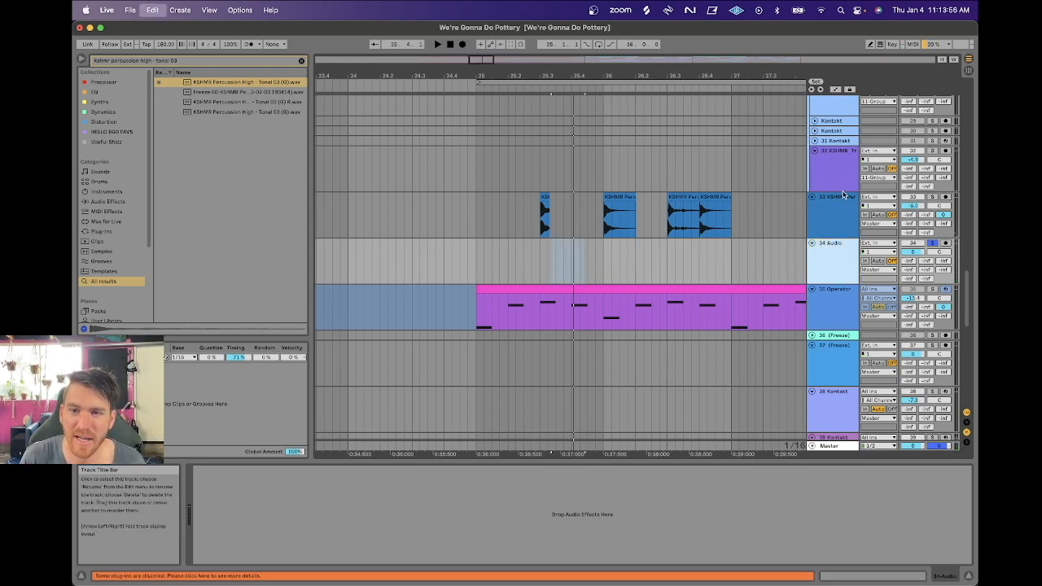
{"action": "key", "text": "Delete"}
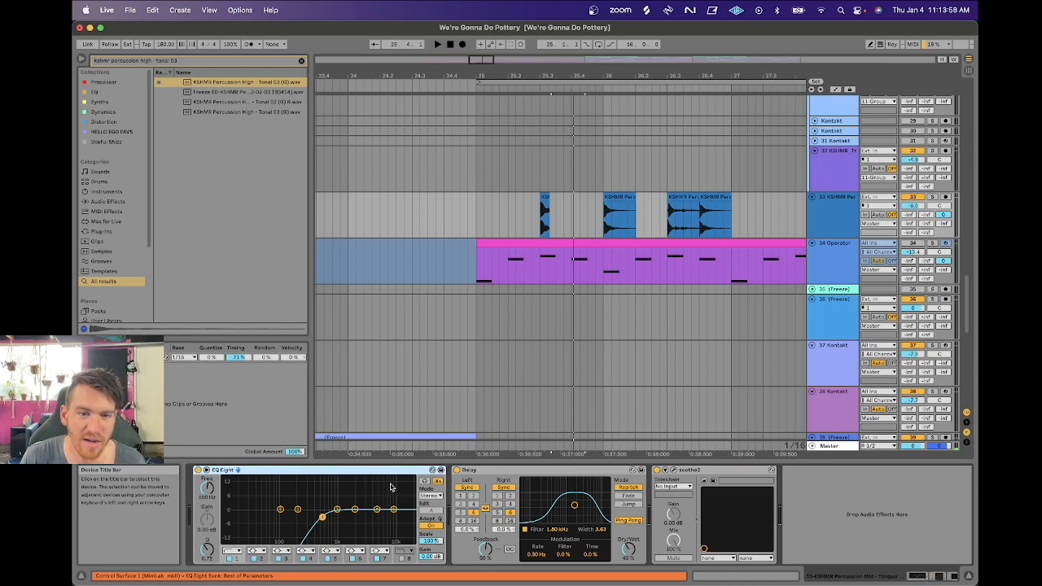
Examine the Delay on the 33 KSHMR percussion track and briefly open the soothe2 plug-in window.
{"action": "left_click", "coordinate": [474, 472]}
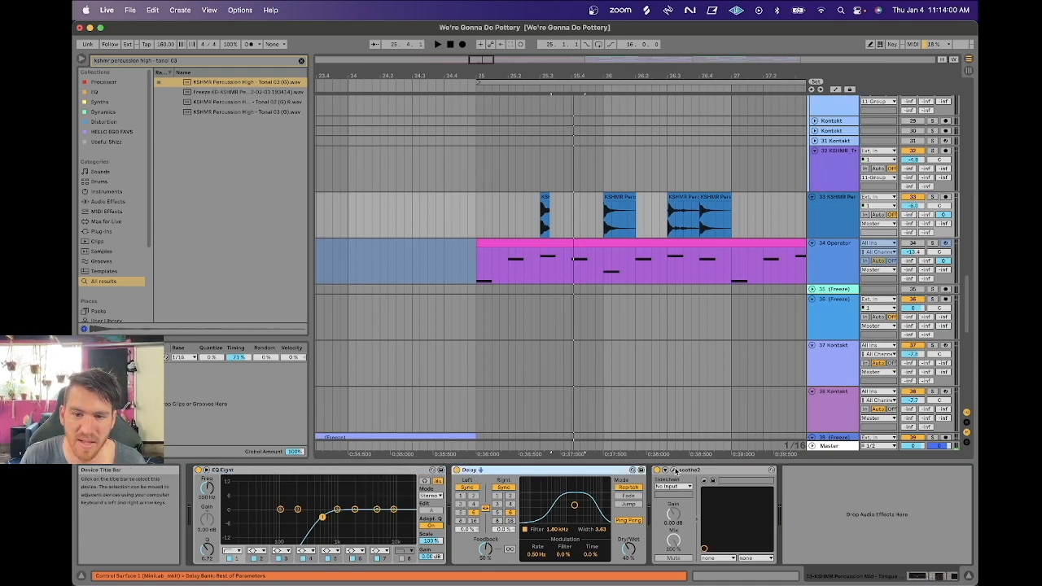
{"action": "left_click", "coordinate": [675, 471]}
{"action": "left_click", "coordinate": [675, 471]}
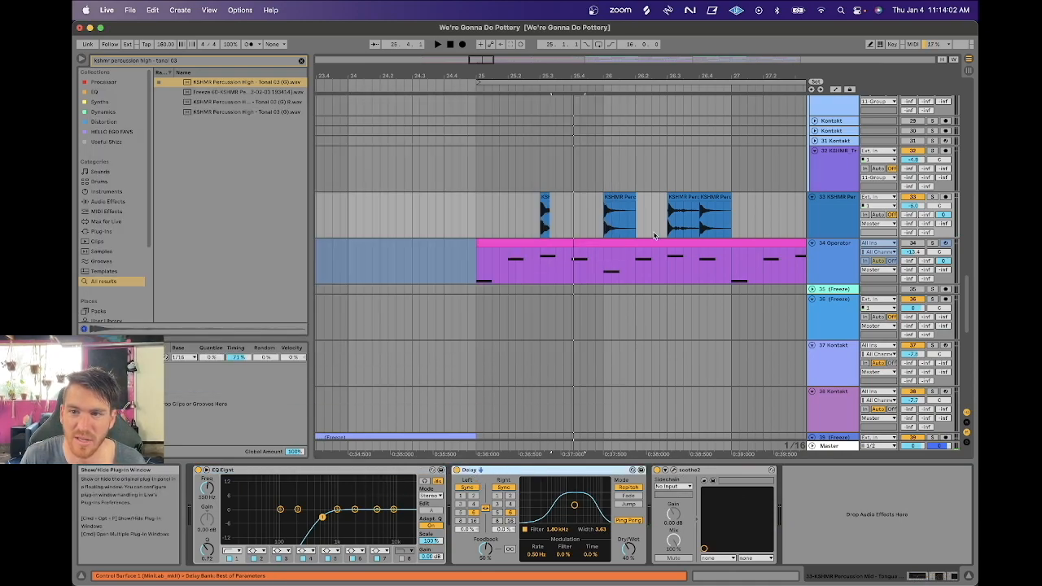
Reveal the return tracks, show the devices on C Long Verb while the percussion plays, and hide the returns again.
{"action": "left_click", "coordinate": [840, 448]}
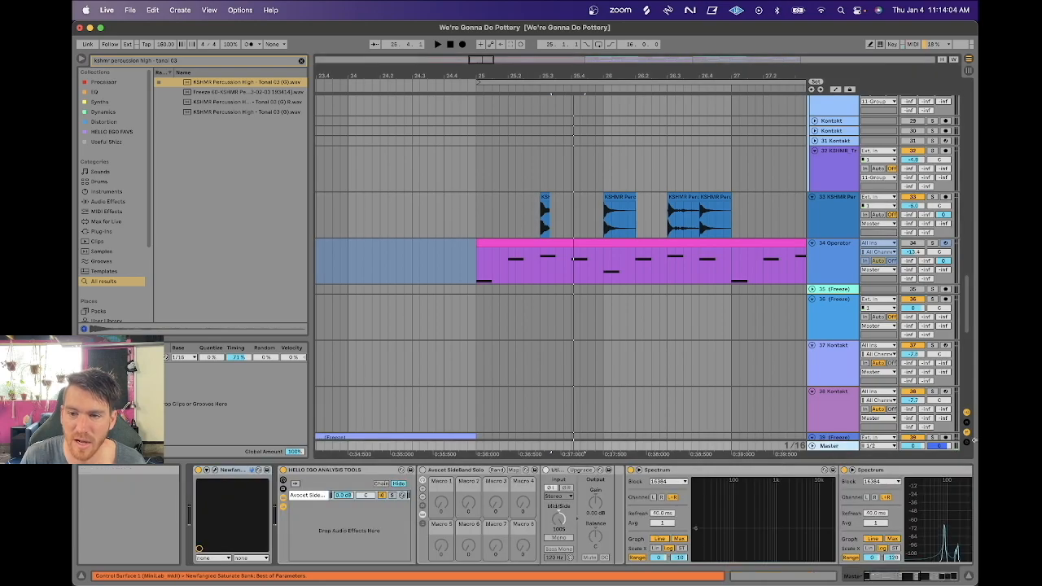
{"action": "left_click", "coordinate": [968, 425]}
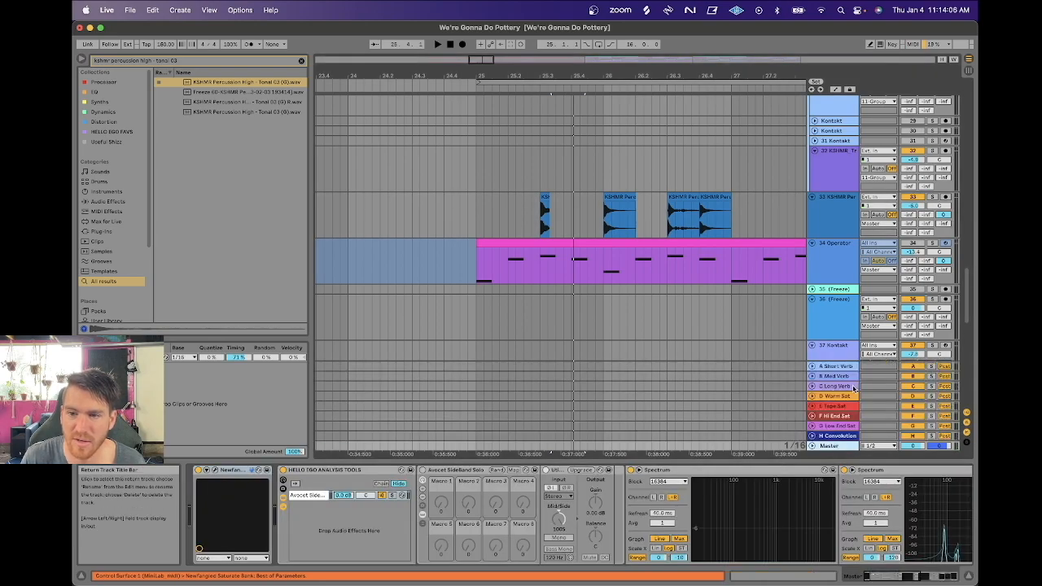
{"action": "left_click", "coordinate": [836, 386]}
{"action": "key", "text": "space"}
{"action": "key", "text": "space"}
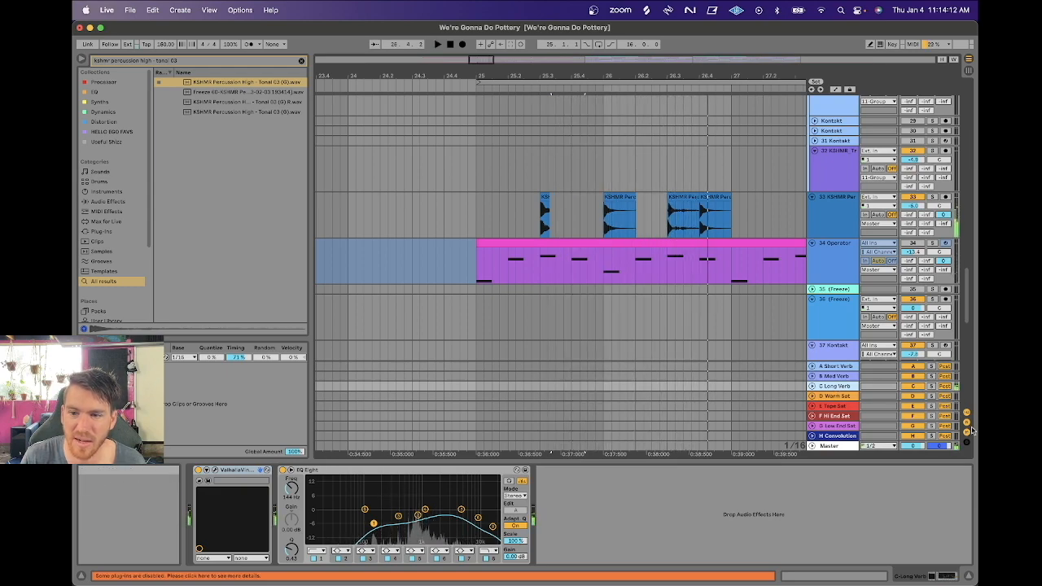
{"action": "left_click", "coordinate": [967, 424]}
{"action": "scroll", "coordinate": [956, 408], "scroll_direction": "right", "scroll_amount": 4}
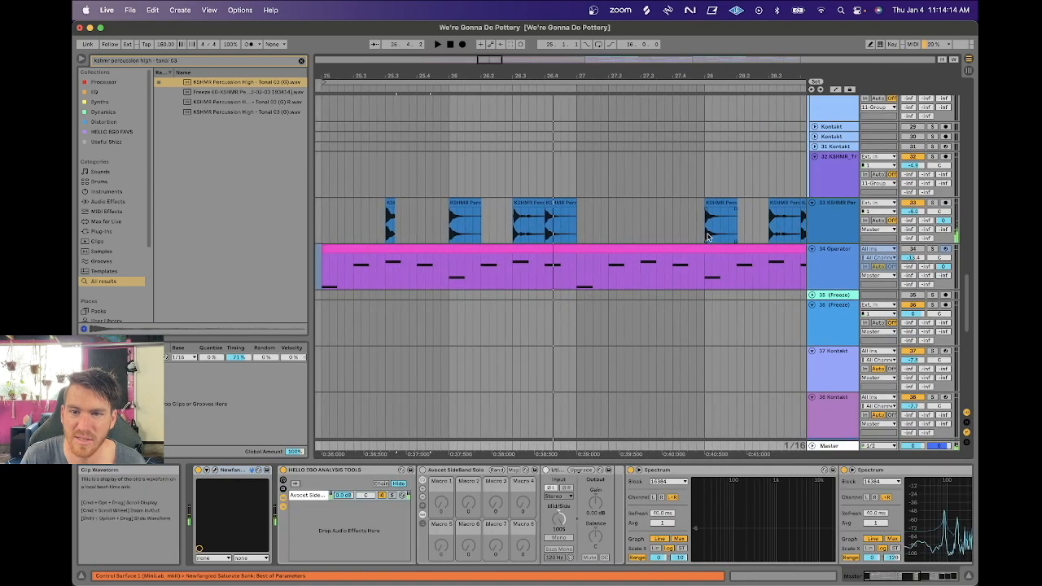
Review the device chains of the Short Verb, Med Verb, Long Verb and Convolution returns.
{"action": "left_click", "coordinate": [966, 423]}
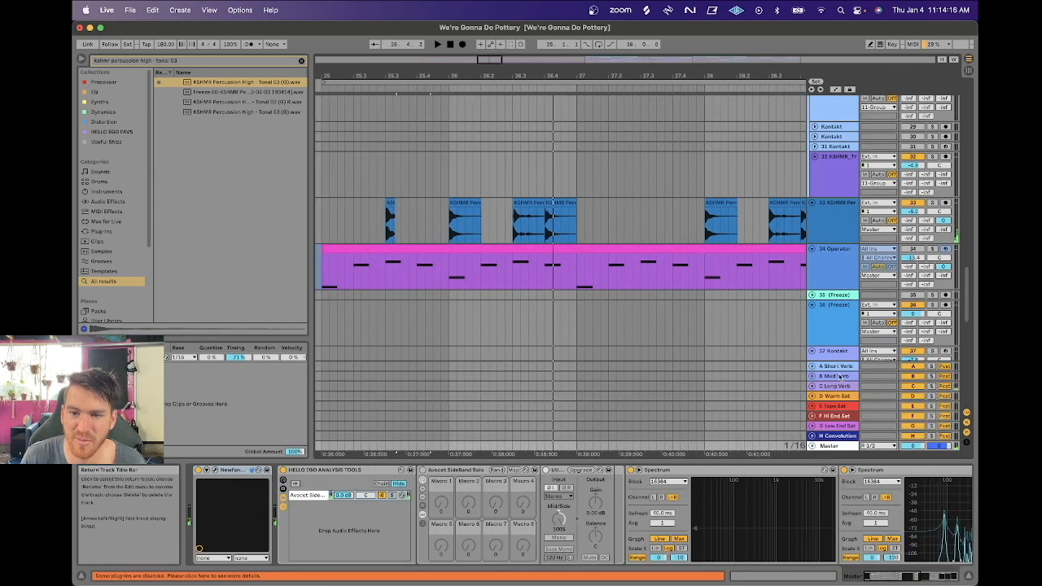
{"action": "left_click", "coordinate": [837, 368]}
{"action": "left_click", "coordinate": [835, 377]}
{"action": "left_click", "coordinate": [835, 386]}
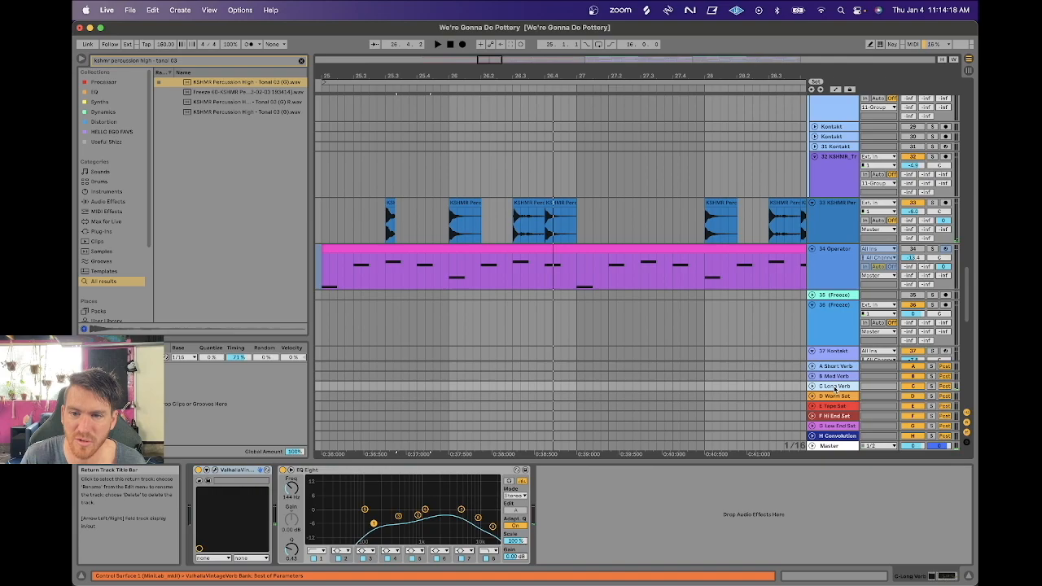
{"action": "left_click", "coordinate": [832, 435]}
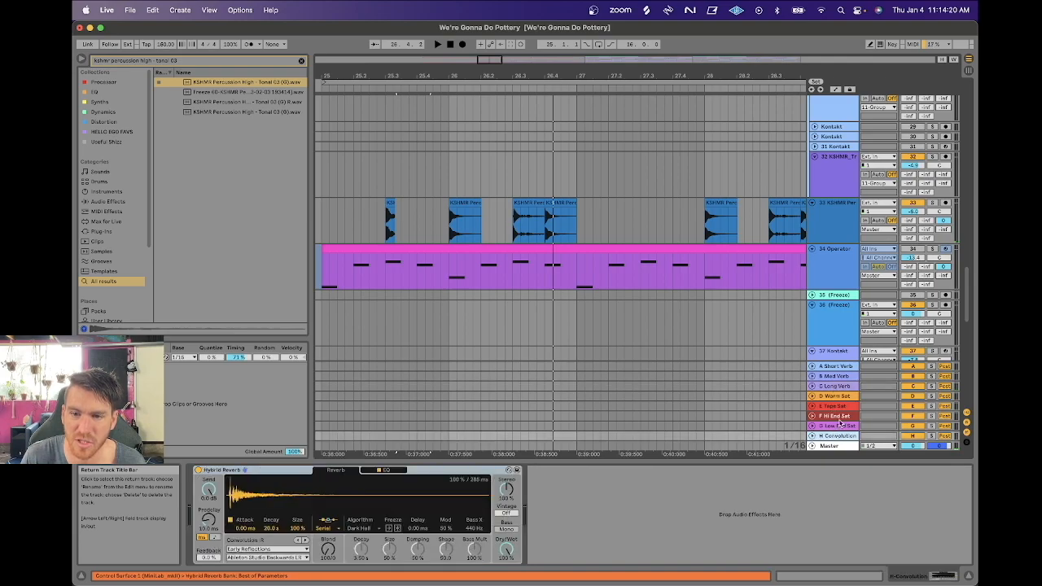
{"action": "left_click", "coordinate": [966, 424]}
Solo the 32 KSHMR trap hat loop track, play it from bar 49, and bring back the full mix.
{"action": "left_click_drag", "start_coordinate": [621, 74], "coordinate": [620, 16]}
{"action": "scroll", "coordinate": [487, 192], "scroll_direction": "up", "scroll_amount": 2}
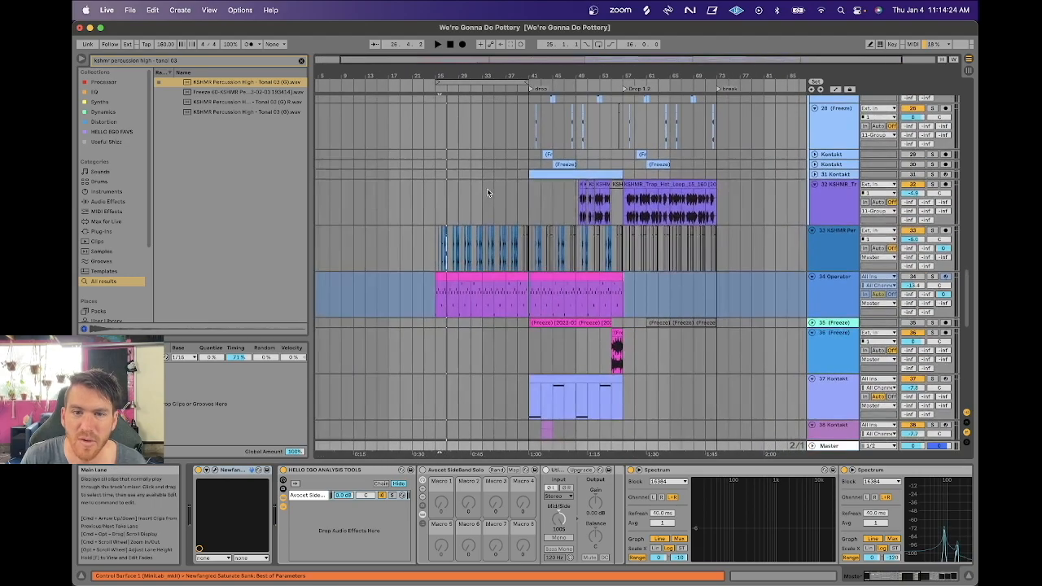
{"action": "left_click_drag", "start_coordinate": [585, 76], "coordinate": [585, 116]}
{"action": "left_click", "coordinate": [551, 200]}
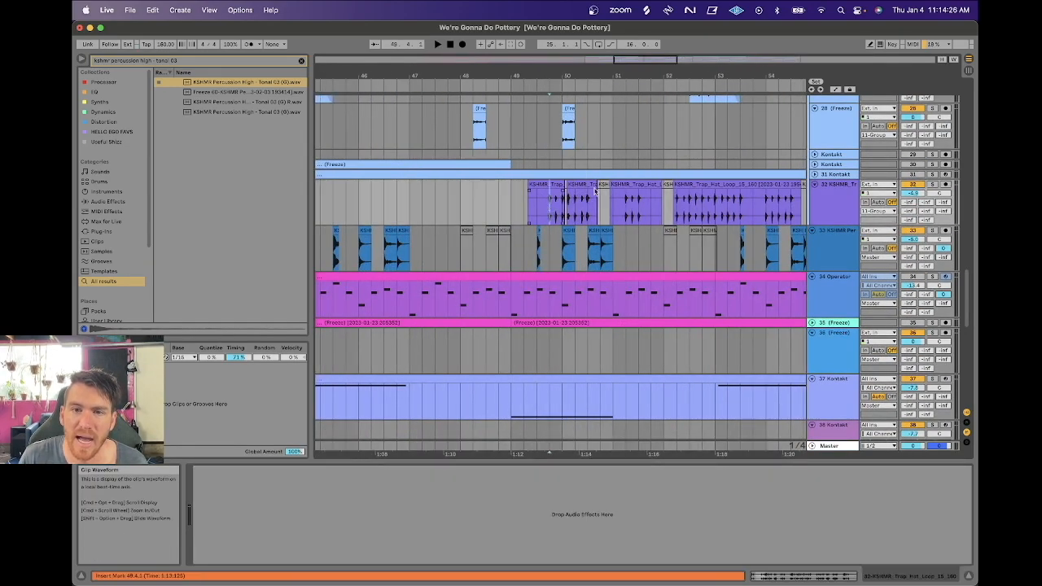
{"action": "left_click", "coordinate": [933, 184]}
{"action": "key", "text": "space"}
{"action": "left_click_drag", "start_coordinate": [653, 76], "coordinate": [654, 53]}
{"action": "left_click", "coordinate": [933, 185]}
Examine the Grain Delay on the 14 KOAN_SO track and the device chain of the frozen track 28.
{"action": "scroll", "coordinate": [718, 190], "scroll_direction": "up", "scroll_amount": 3}
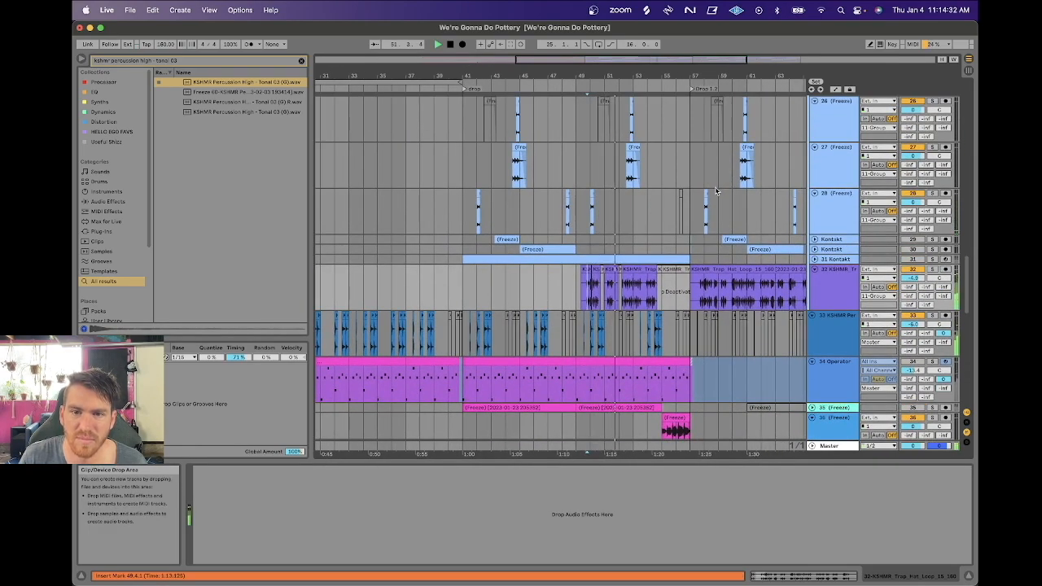
{"action": "scroll", "coordinate": [716, 191], "scroll_direction": "up", "scroll_amount": 8}
{"action": "scroll", "coordinate": [717, 191], "scroll_direction": "up", "scroll_amount": 5}
{"action": "left_click", "coordinate": [840, 204]}
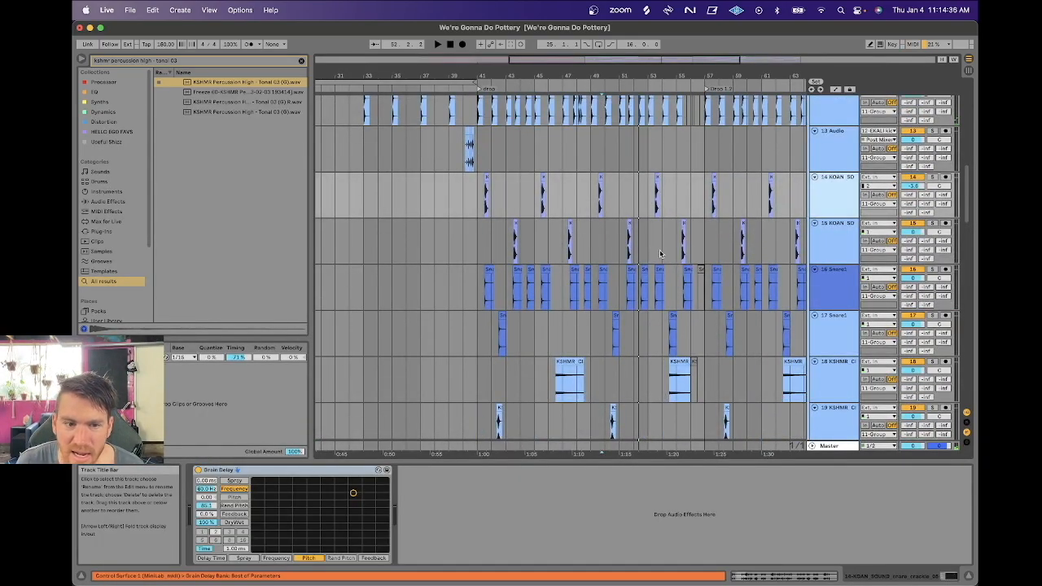
{"action": "scroll", "coordinate": [594, 224], "scroll_direction": "down", "scroll_amount": 7}
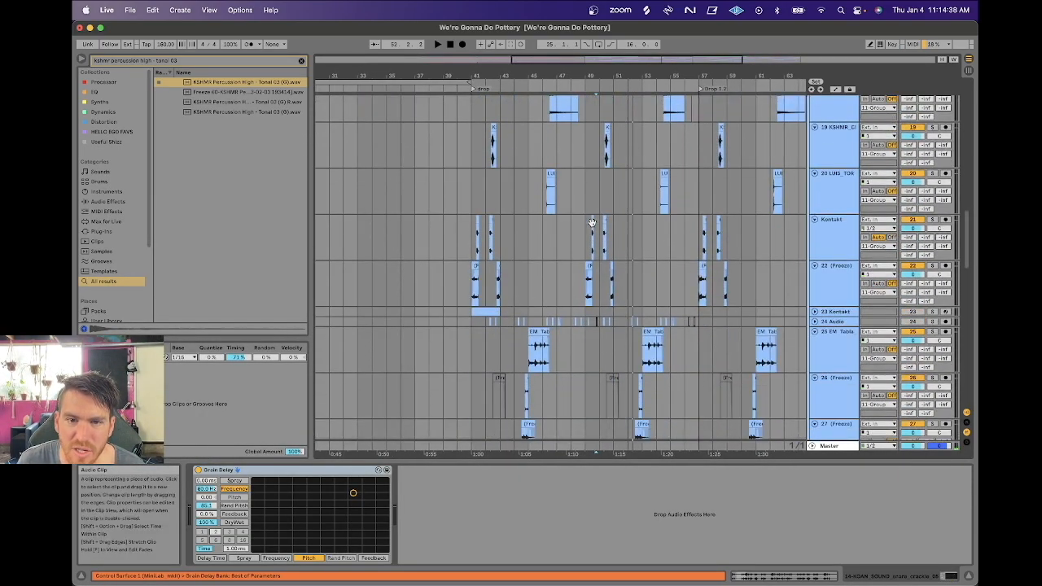
{"action": "scroll", "coordinate": [592, 222], "scroll_direction": "down", "scroll_amount": 6}
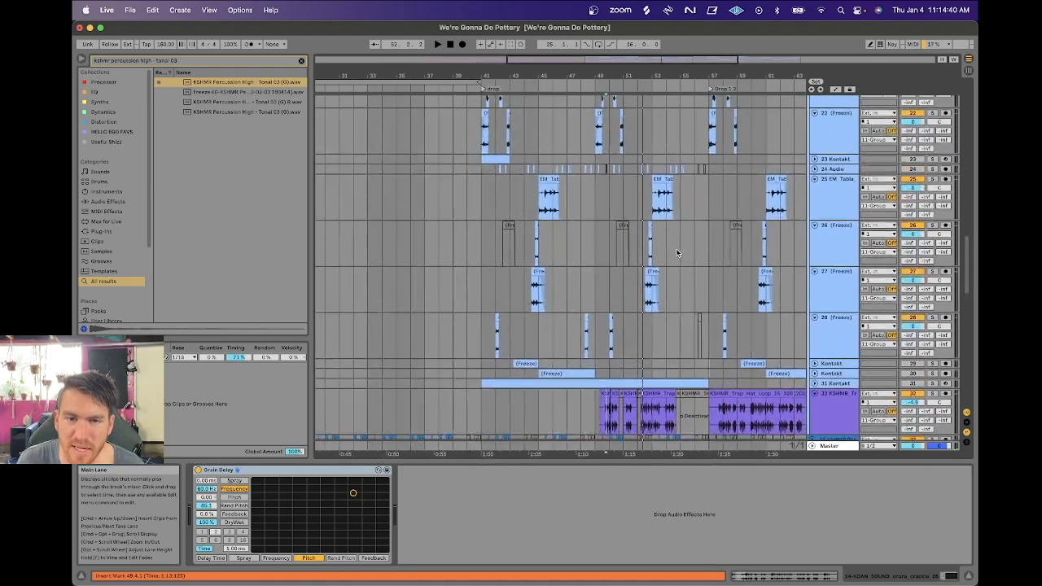
{"action": "left_click", "coordinate": [816, 336]}
Group the two Delay devices on the 12 EKALI kick track into one Audio Effect Rack.
{"action": "scroll", "coordinate": [850, 357], "scroll_direction": "up", "scroll_amount": 10}
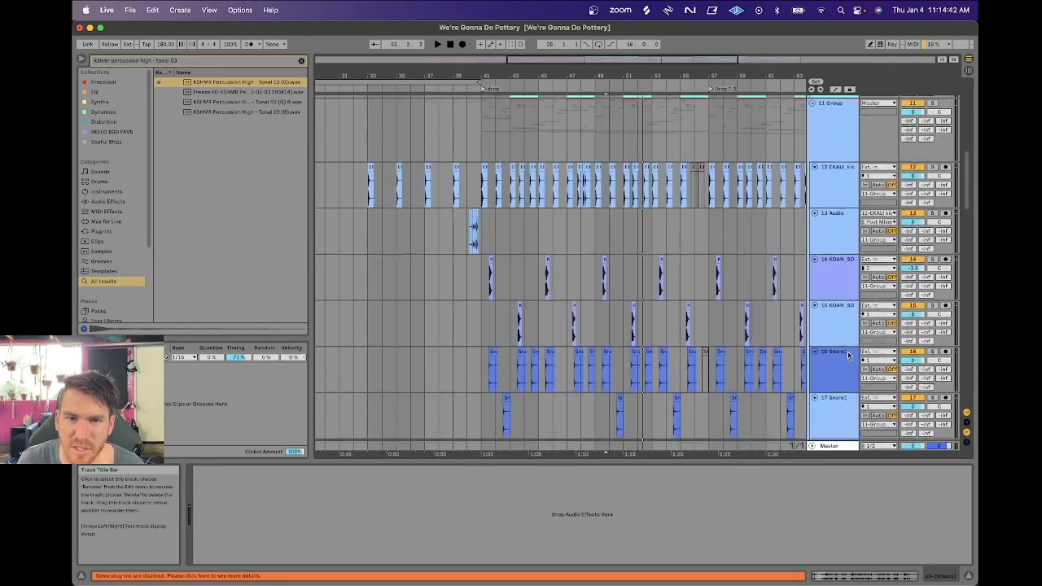
{"action": "left_click", "coordinate": [849, 218]}
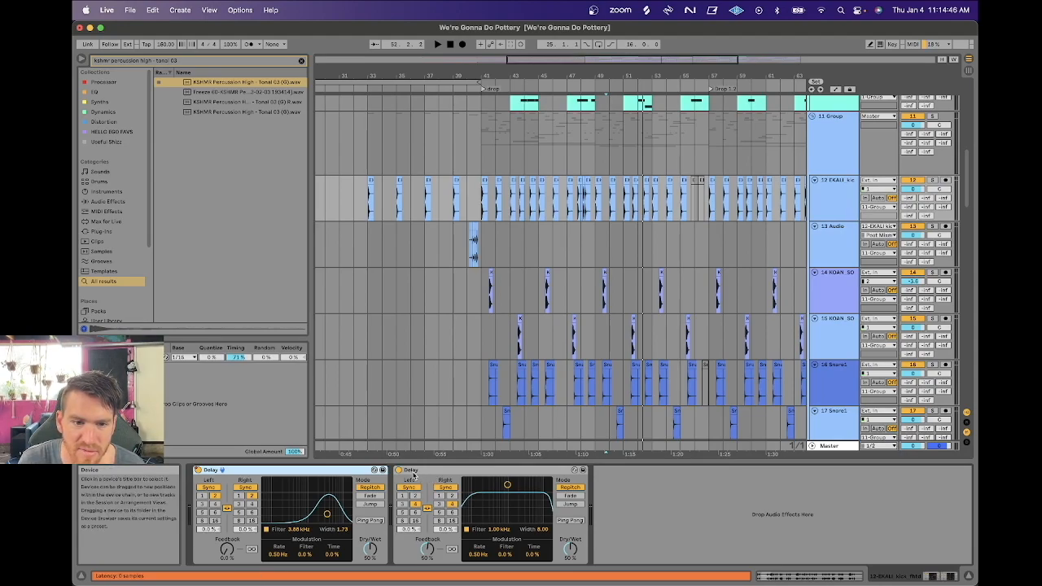
{"action": "left_click", "coordinate": [486, 214]}
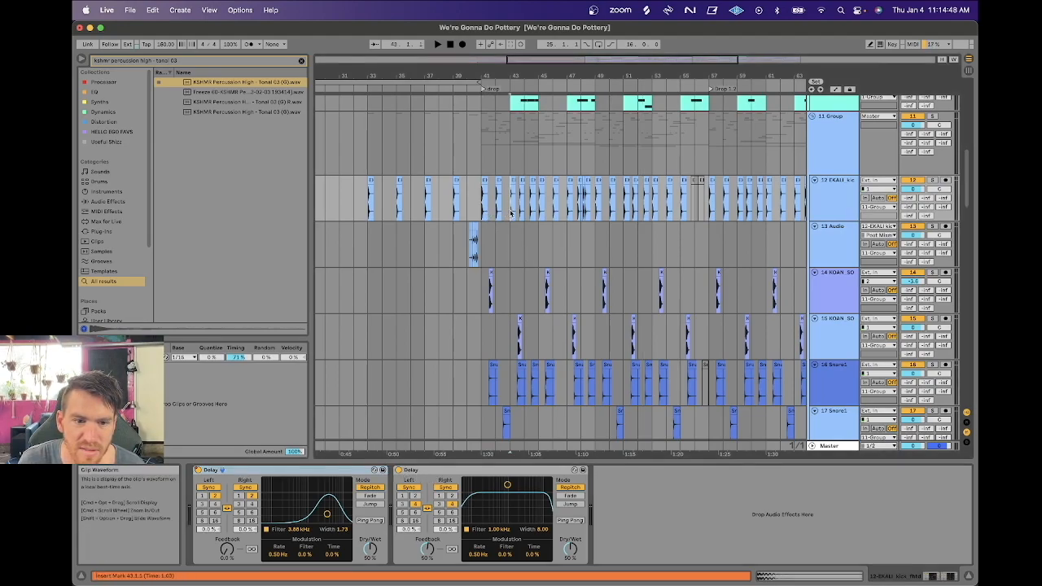
{"action": "left_click", "coordinate": [351, 473]}
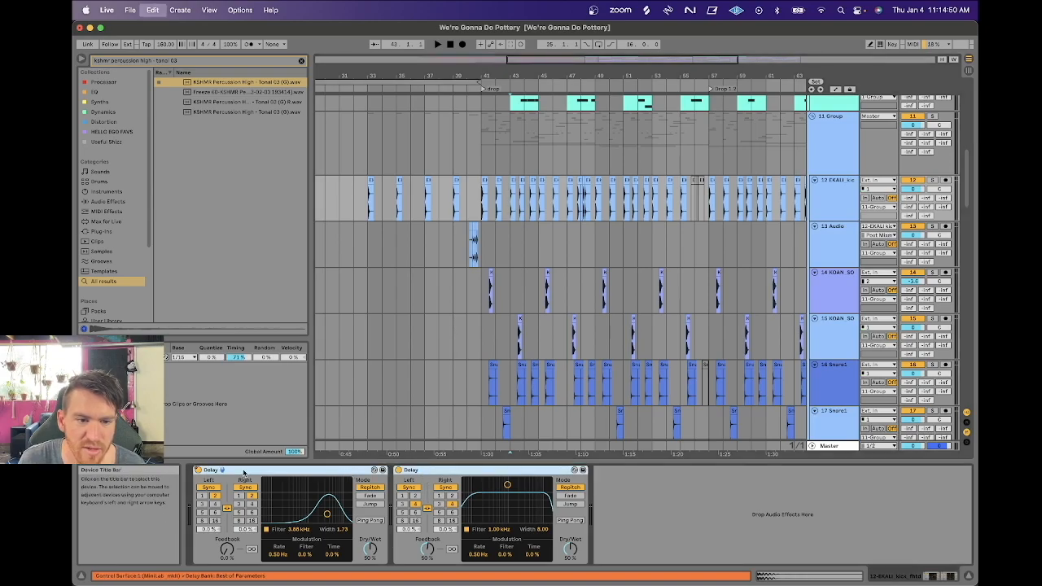
{"action": "key", "text": "super+g"}
Play the arrangement from bar 41 to hear the drop, and stop playback.
{"action": "key", "text": "space"}
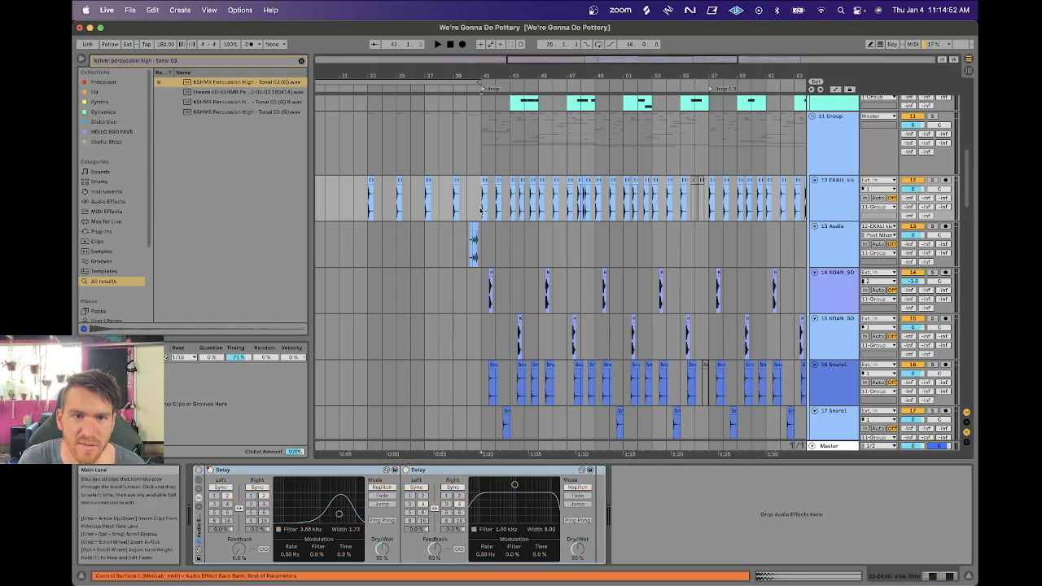
{"action": "scroll", "coordinate": [623, 214], "scroll_direction": "up", "scroll_amount": 2}
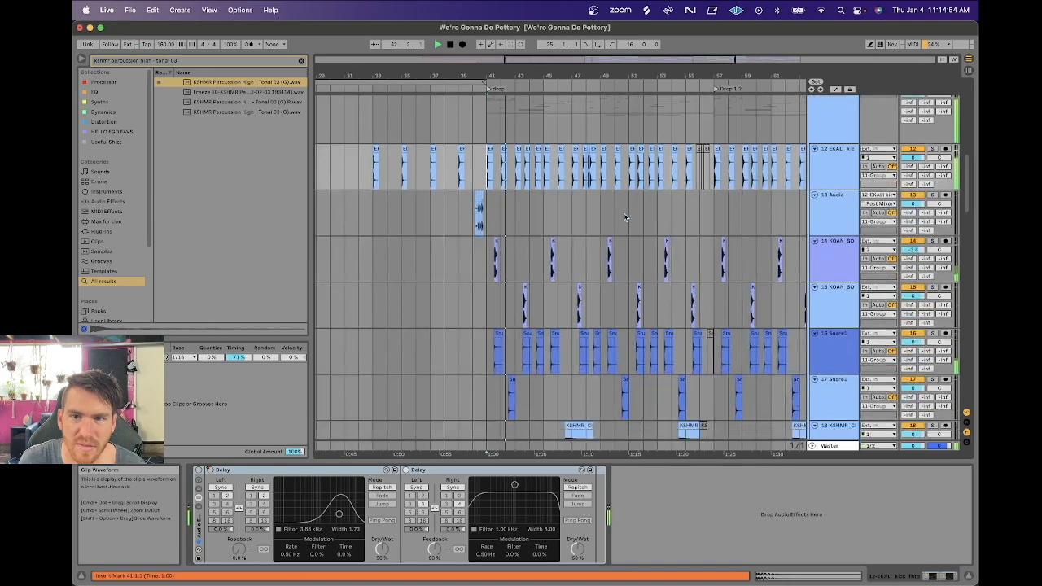
{"action": "key", "text": "space"}
Solo the 11 Group track, fold it, and unfold it again to show its drum tracks.
{"action": "left_click", "coordinate": [860, 166]}
{"action": "left_click", "coordinate": [842, 169]}
{"action": "left_click", "coordinate": [813, 152]}
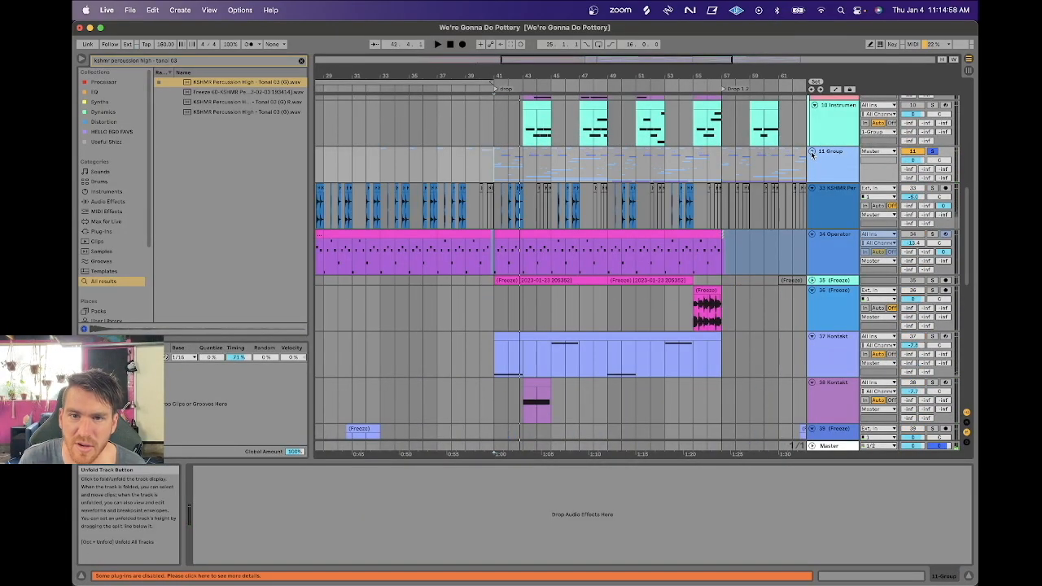
{"action": "left_click", "coordinate": [813, 153]}
{"action": "scroll", "coordinate": [570, 215], "scroll_direction": "down", "scroll_amount": 10}
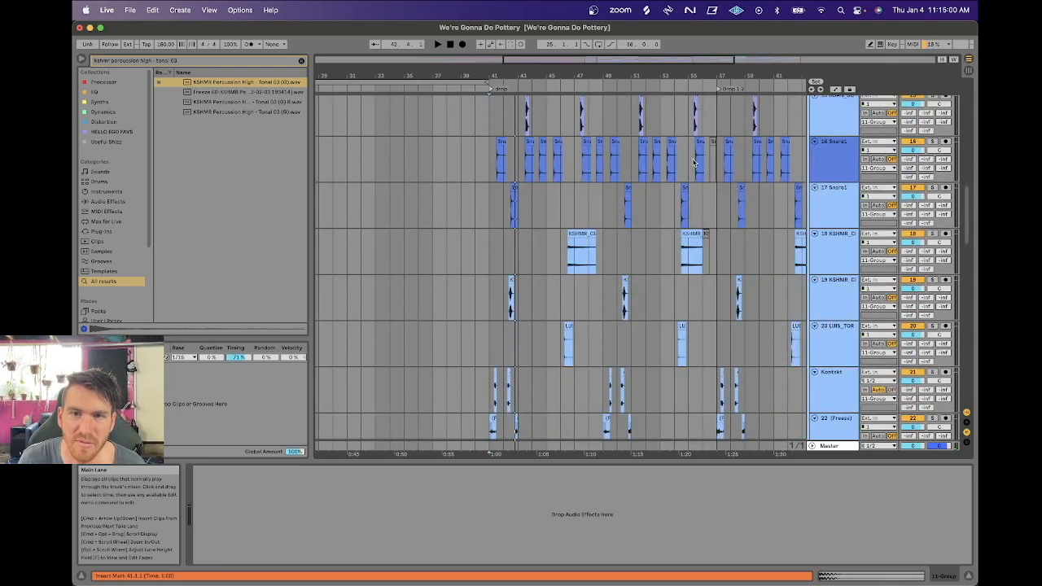
Examine the clip waveforms on Kontakt track 21 and frozen track 22 around bar 41, and return to the upper drum tracks.
{"action": "scroll", "coordinate": [657, 374], "scroll_direction": "down", "scroll_amount": 5}
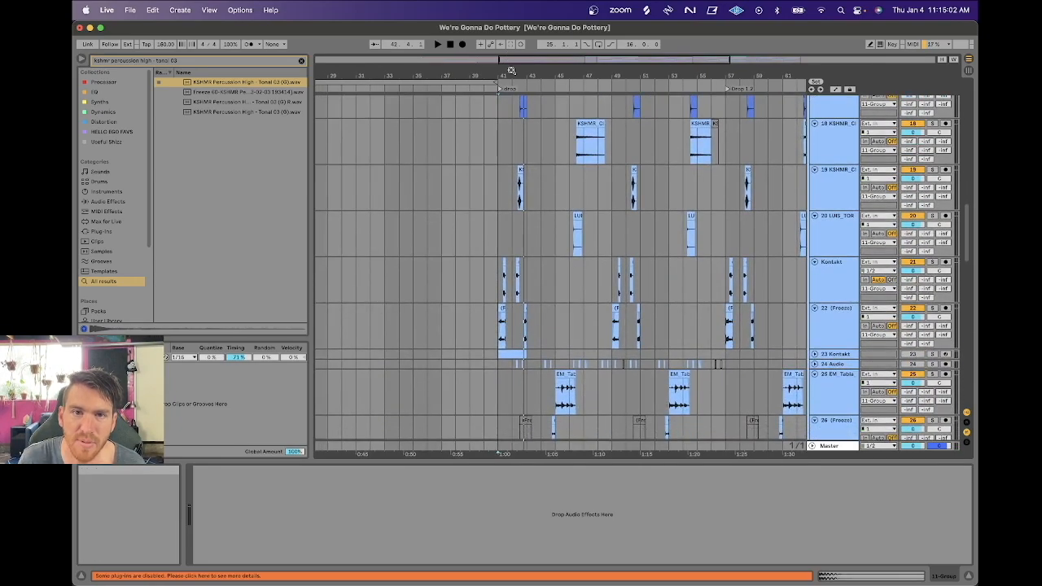
{"action": "left_click_drag", "start_coordinate": [512, 72], "coordinate": [510, 149]}
{"action": "left_click_drag", "start_coordinate": [451, 74], "coordinate": [452, 163]}
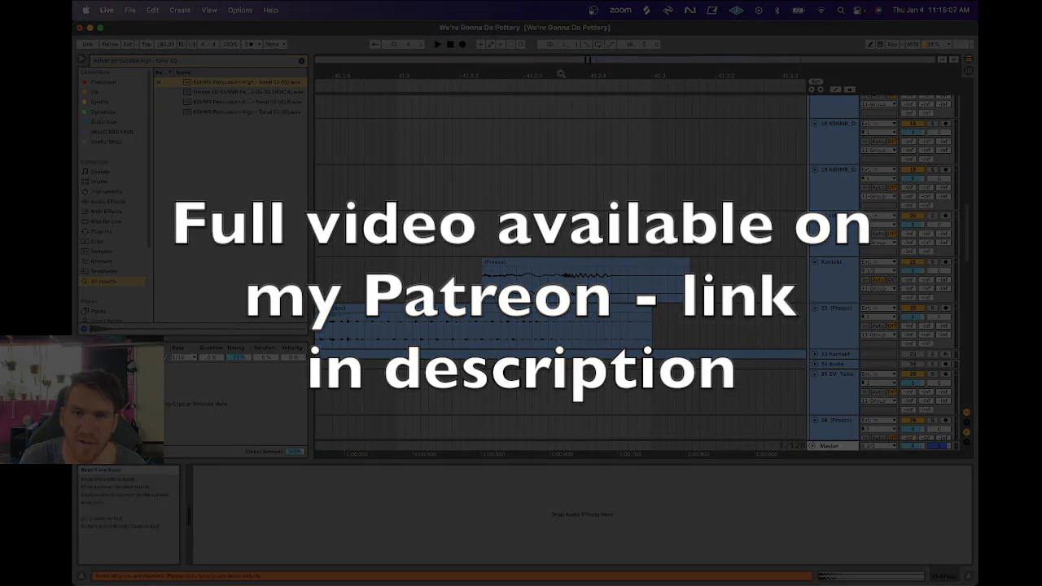
{"action": "left_click_drag", "start_coordinate": [561, 74], "coordinate": [561, 6]}
{"action": "scroll", "coordinate": [607, 326], "scroll_direction": "up", "scroll_amount": 5}
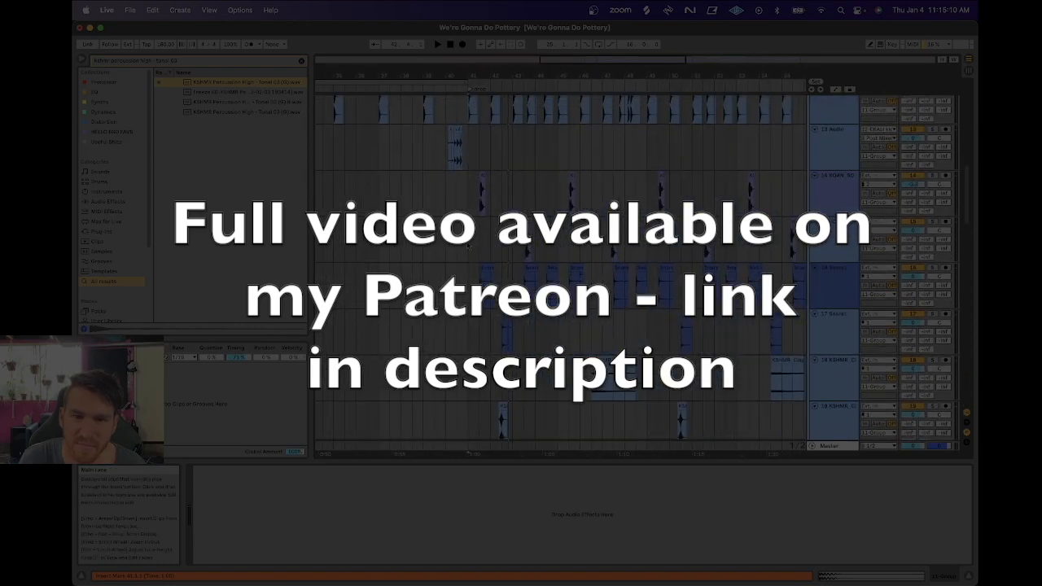
{"action": "scroll", "coordinate": [468, 252], "scroll_direction": "up", "scroll_amount": 4}
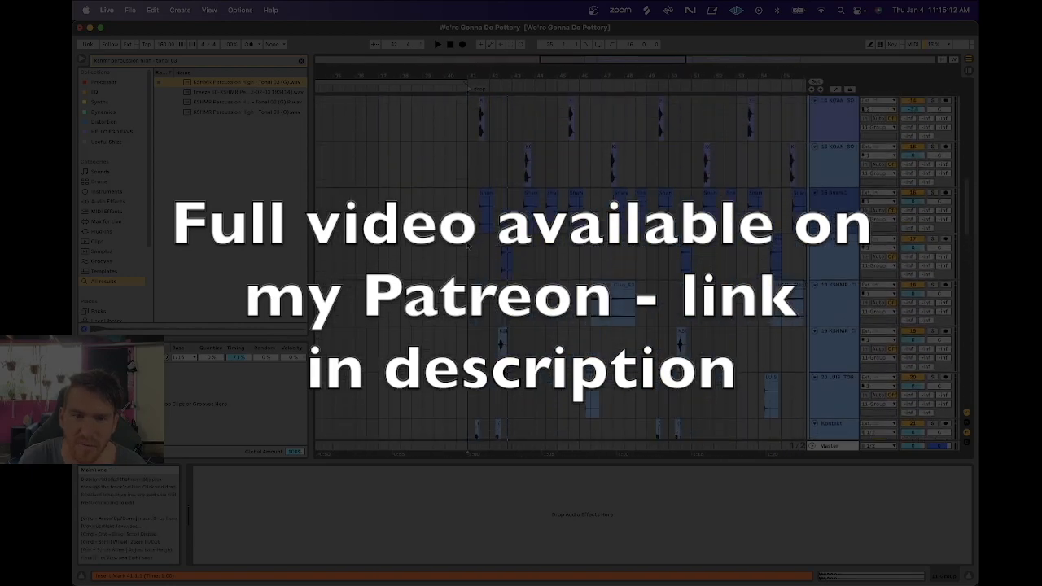